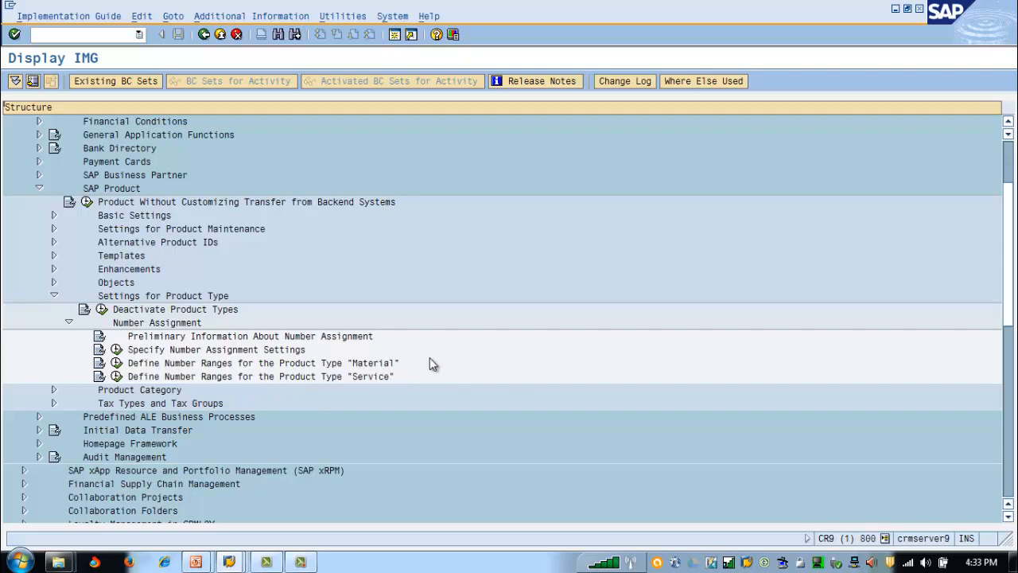
- Examine the number assignment activities under Customer Relationship Management > Master Data > Products > Settings for Product Type in the IMG
scroll(429, 359, "down", 11)
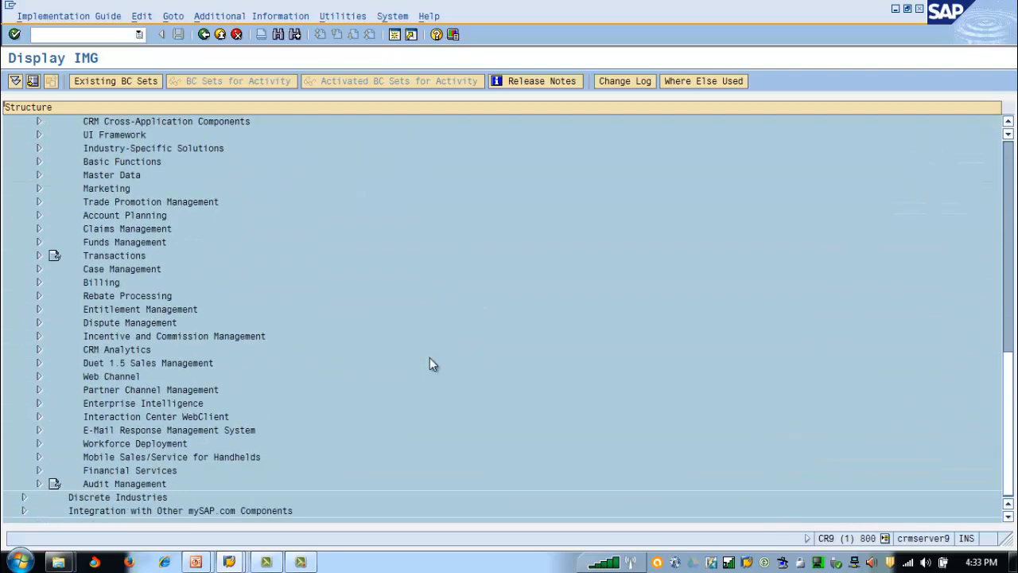
scroll(429, 363, "up", 14)
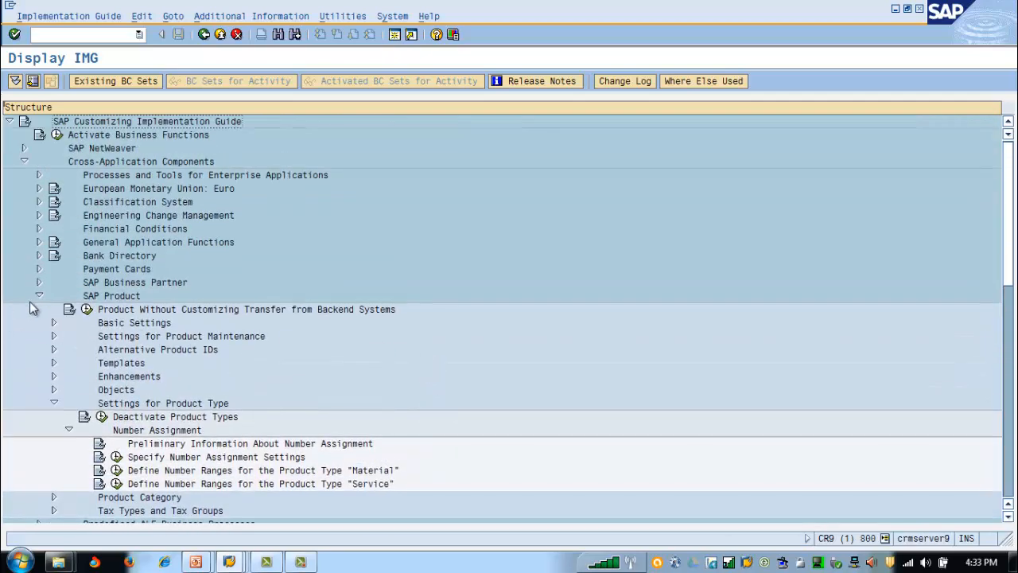
left_click(38, 295)
left_click(24, 161)
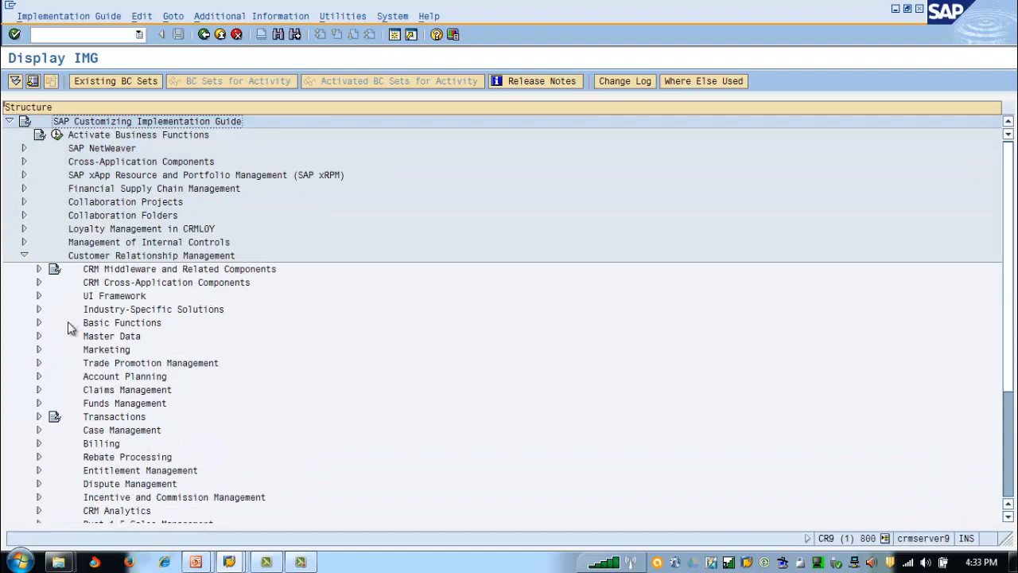
left_click(38, 336)
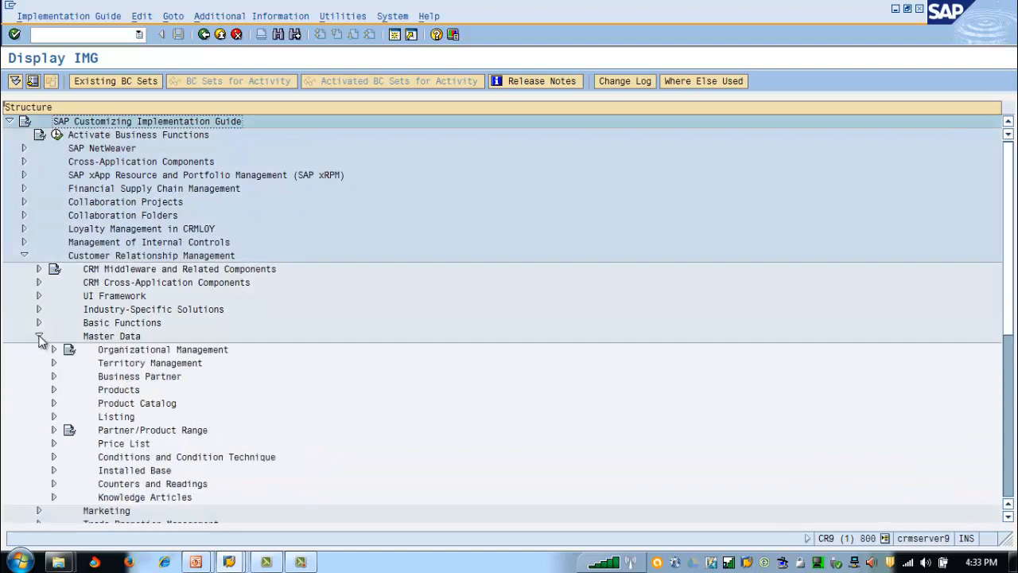
left_click(54, 391)
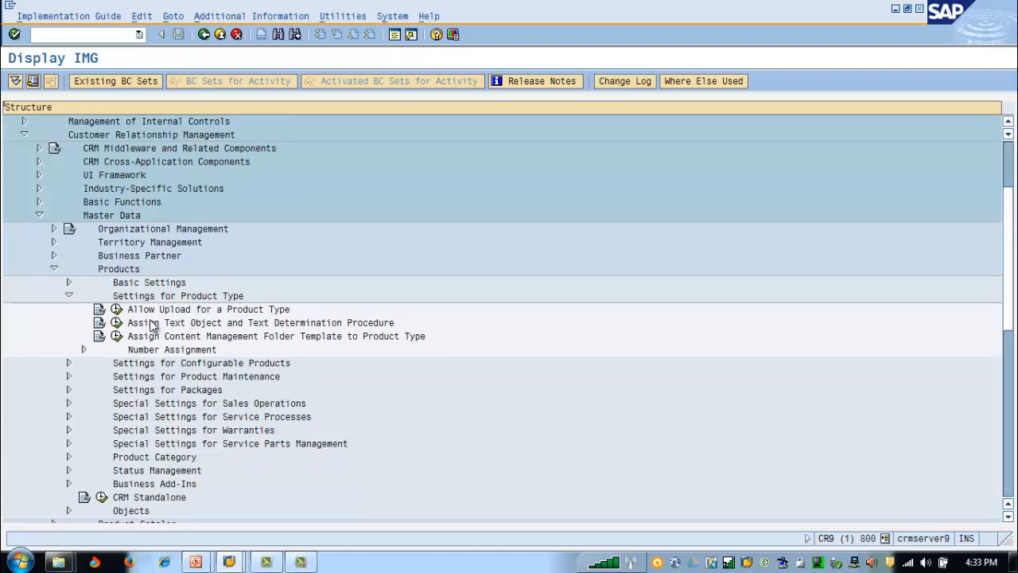
left_click(84, 350)
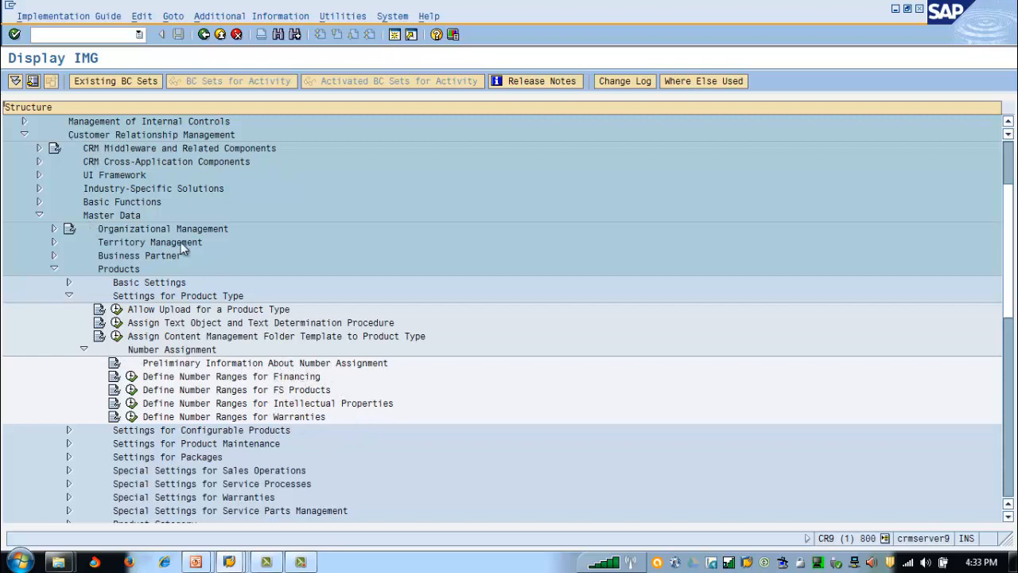
- Open number range group maintenance for the product type "Material" from the SAP Product settings under Cross-Application Components
scroll(392, 370, "up", 3)
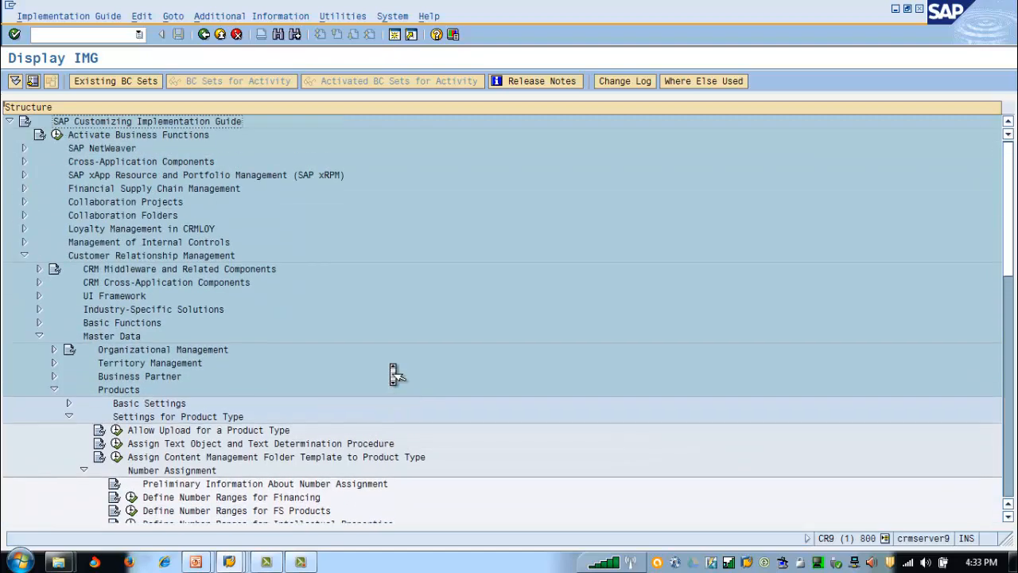
left_click(24, 161)
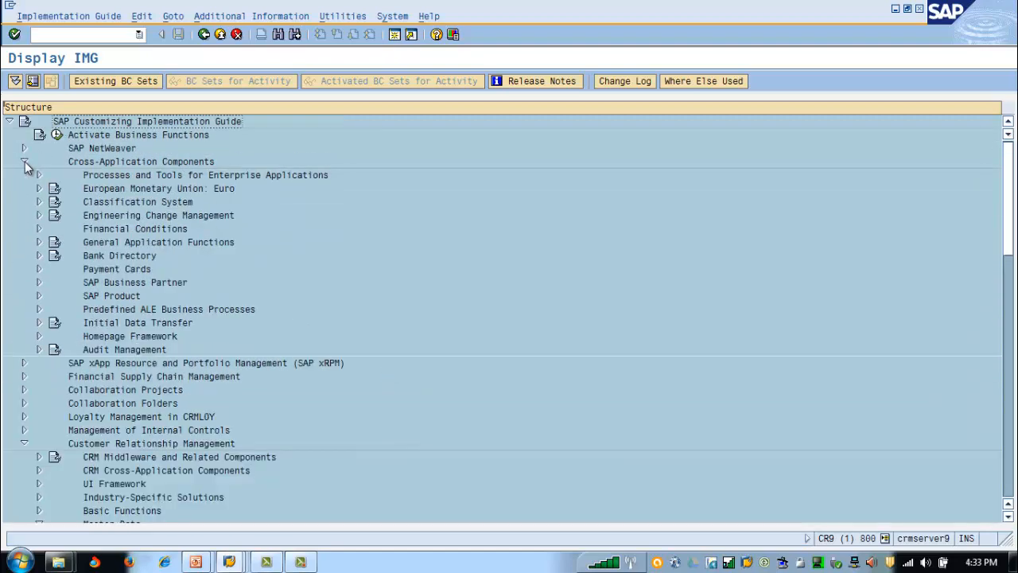
left_click(38, 295)
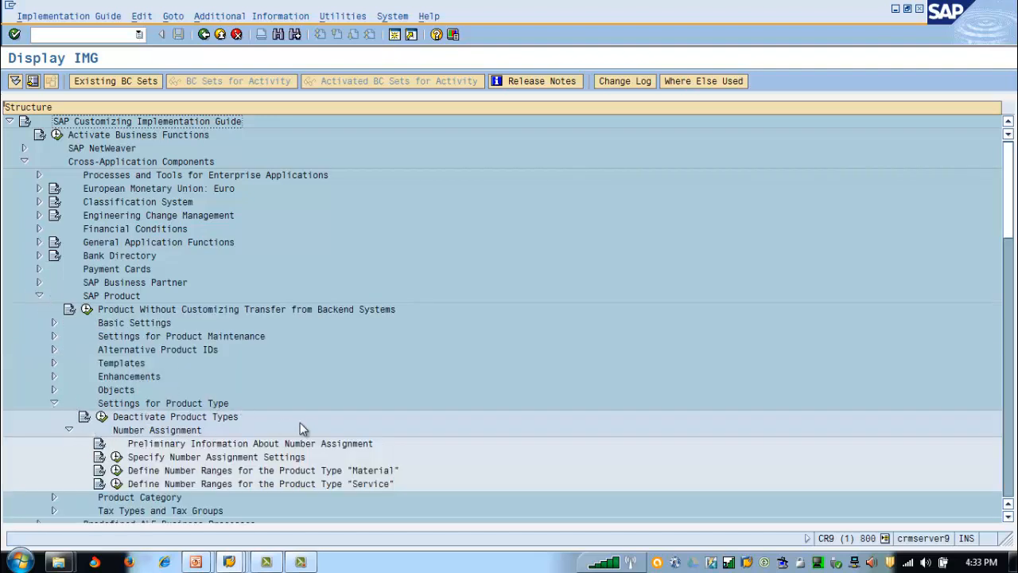
scroll(352, 427, "down", 2)
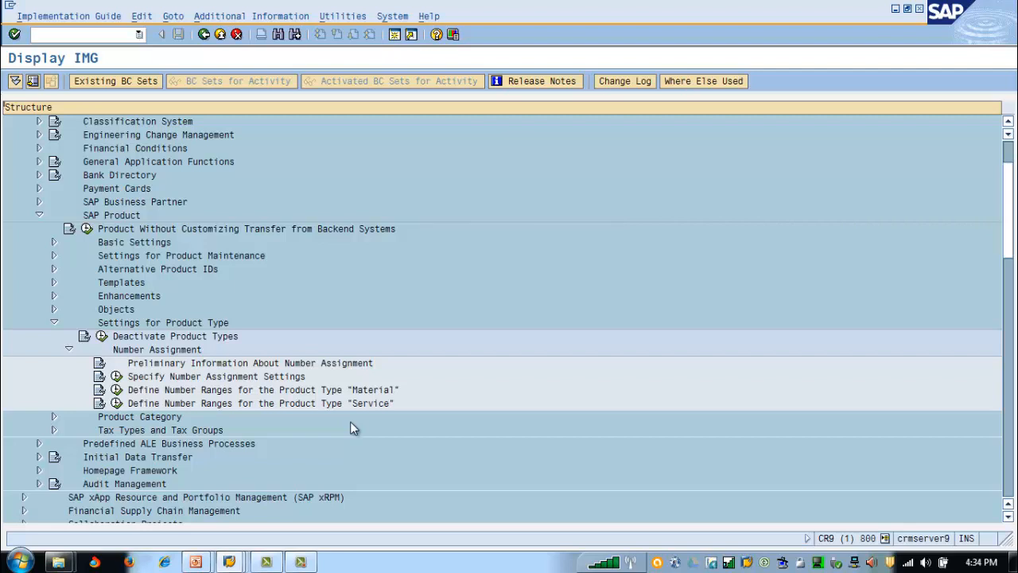
left_click(117, 390)
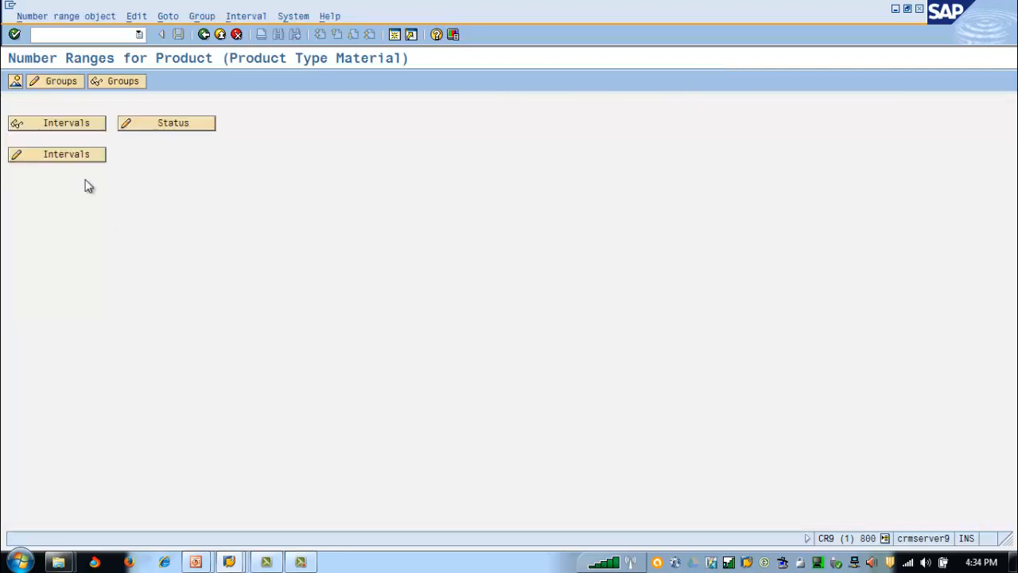
left_click(53, 81)
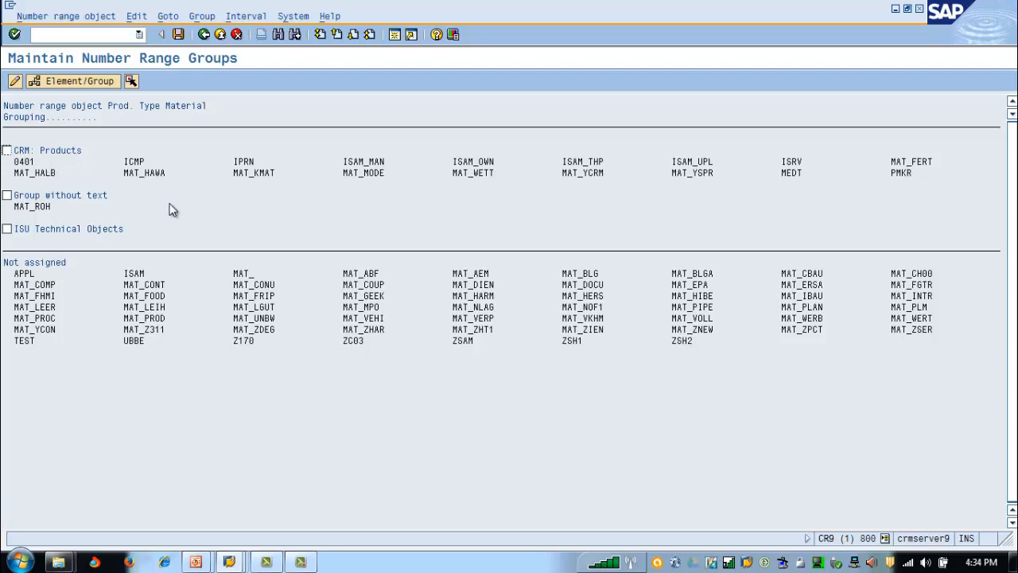
- Start inserting a new number range group with the text "test product grp"
left_click(202, 16)
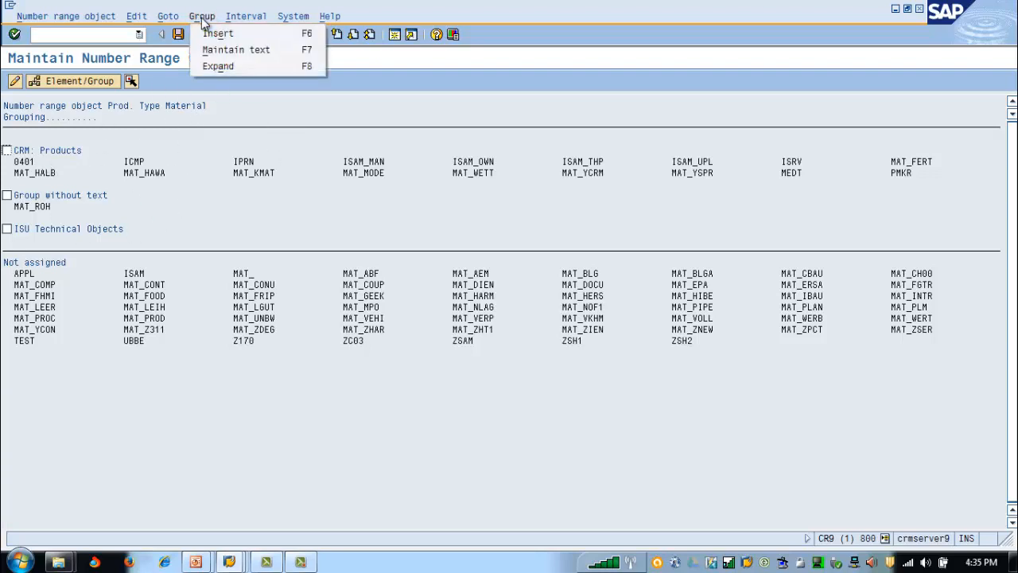
left_click(212, 32)
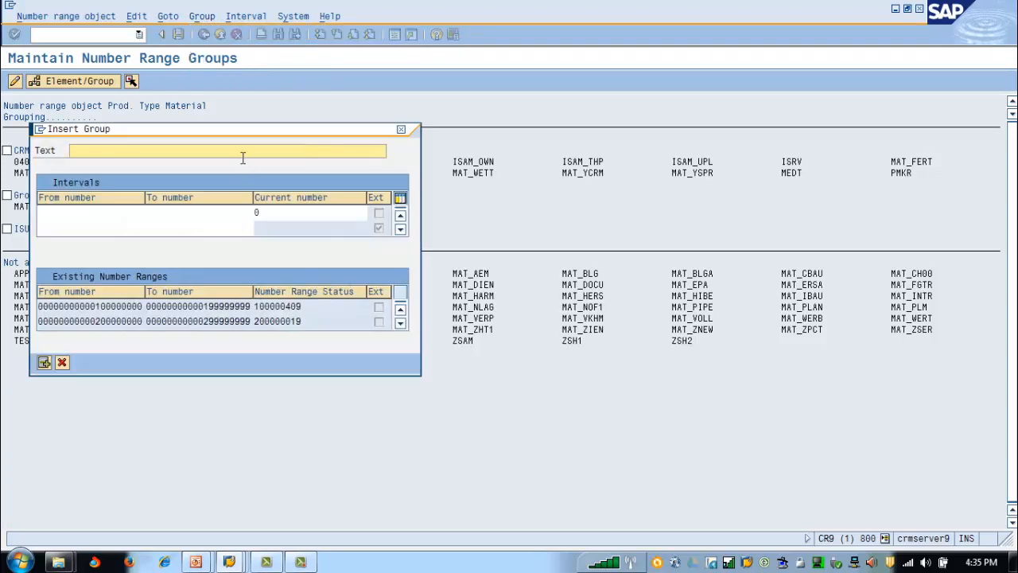
type("test product g")
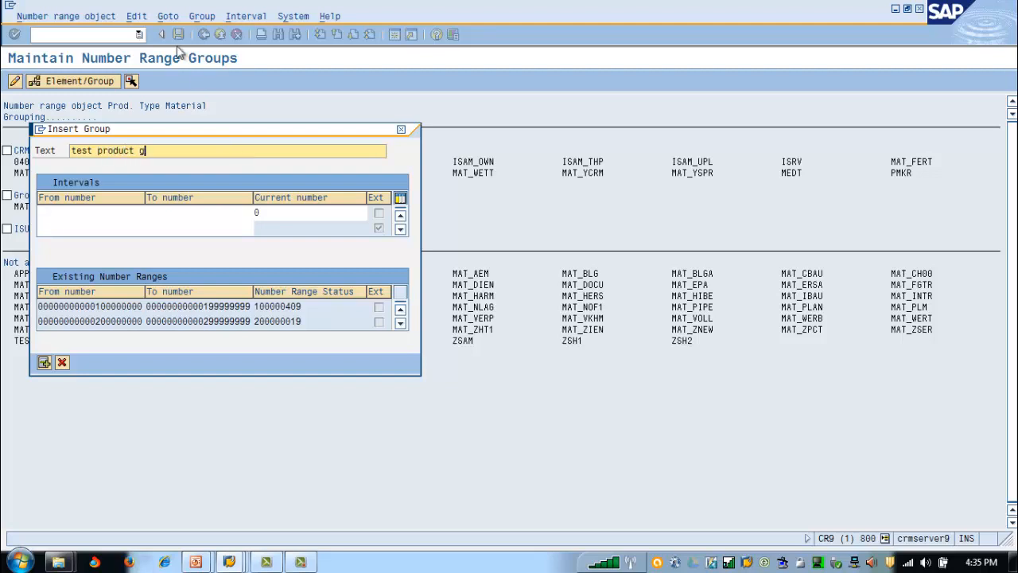
type("rp")
- Choose the free interval starting at 1 for the group's internal range and set its end number to 19999999
left_click(89, 215)
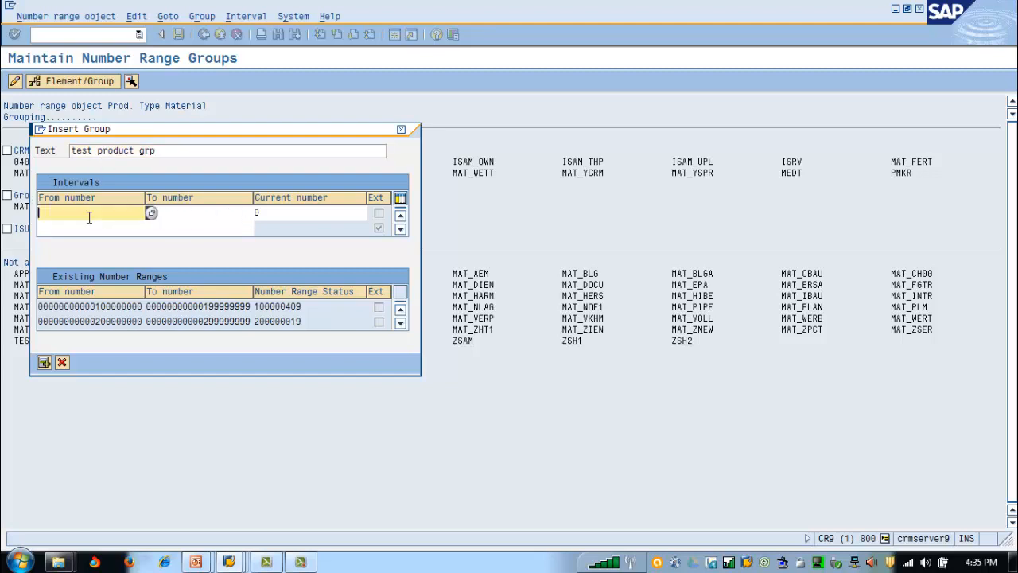
left_click(99, 227)
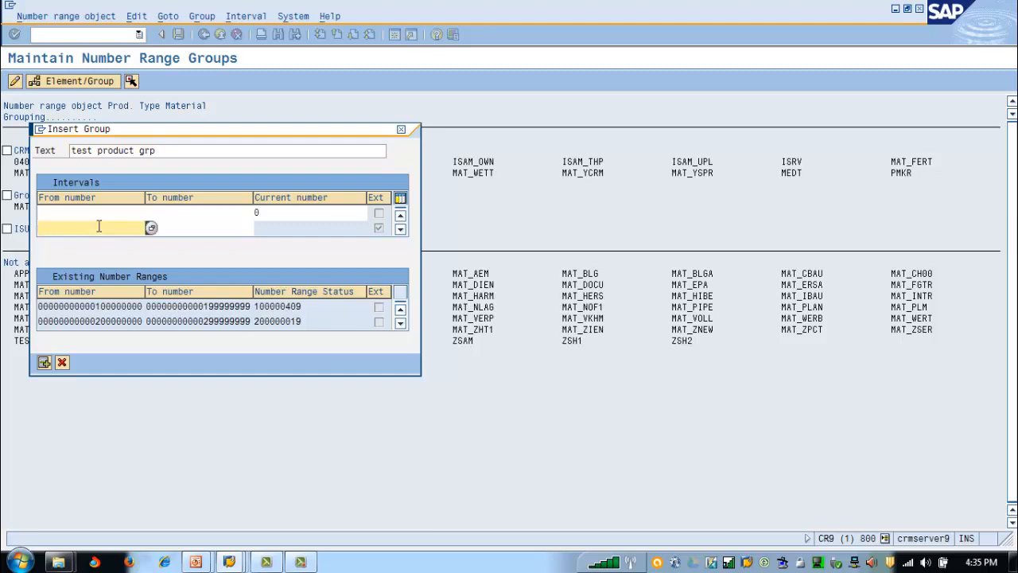
left_click(107, 212)
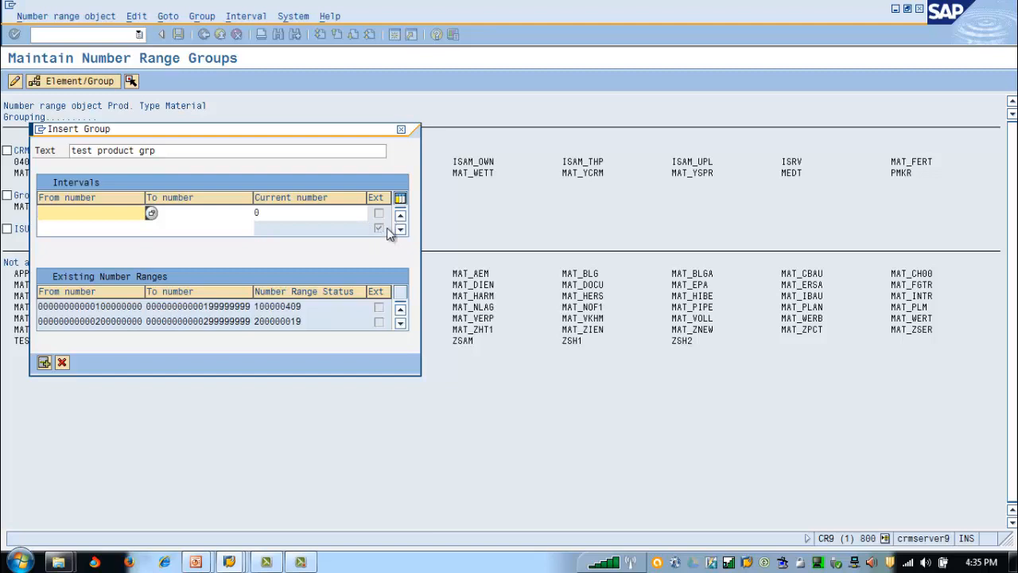
left_click(91, 228)
left_click(184, 227)
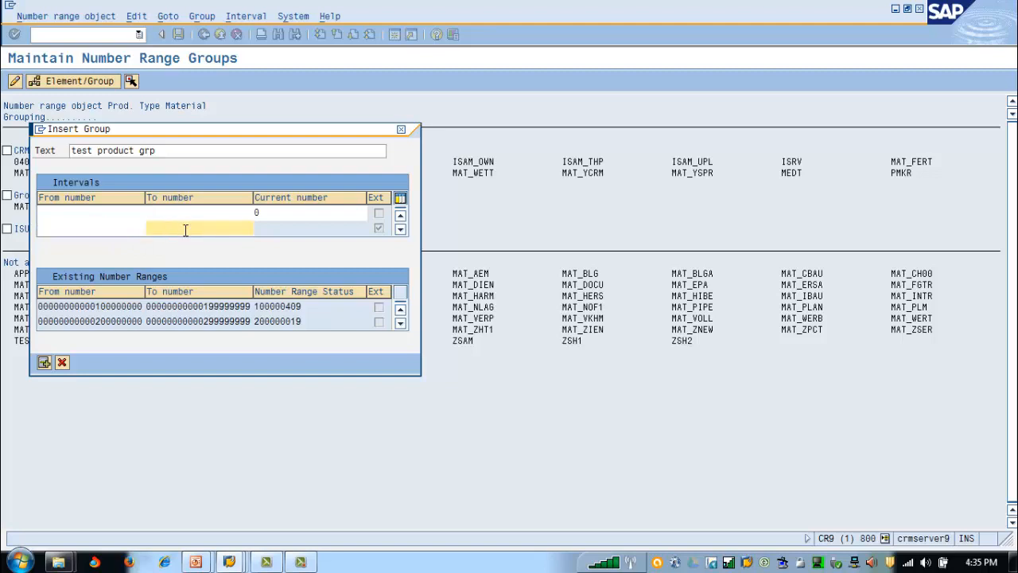
left_click(78, 213)
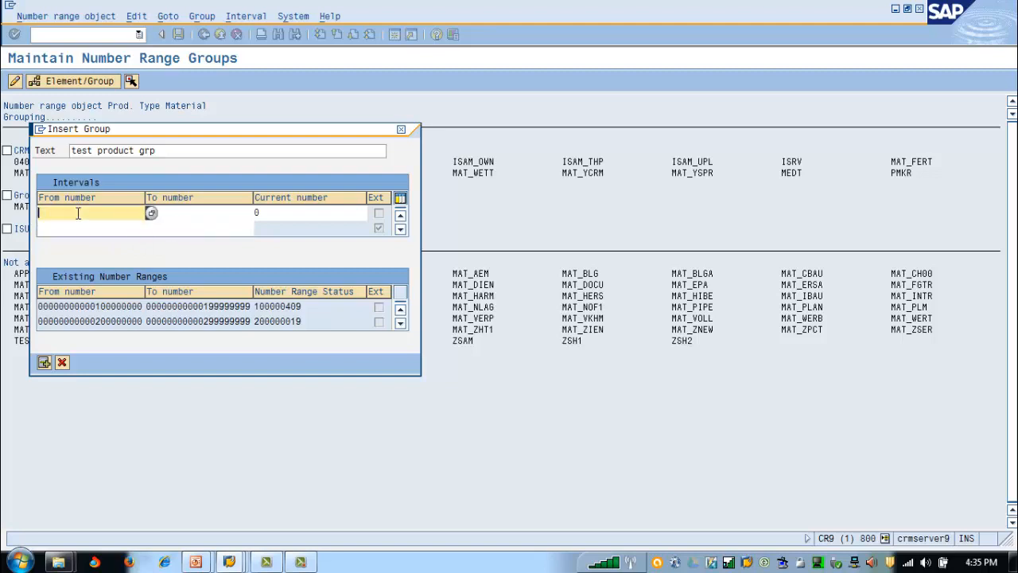
left_click(151, 213)
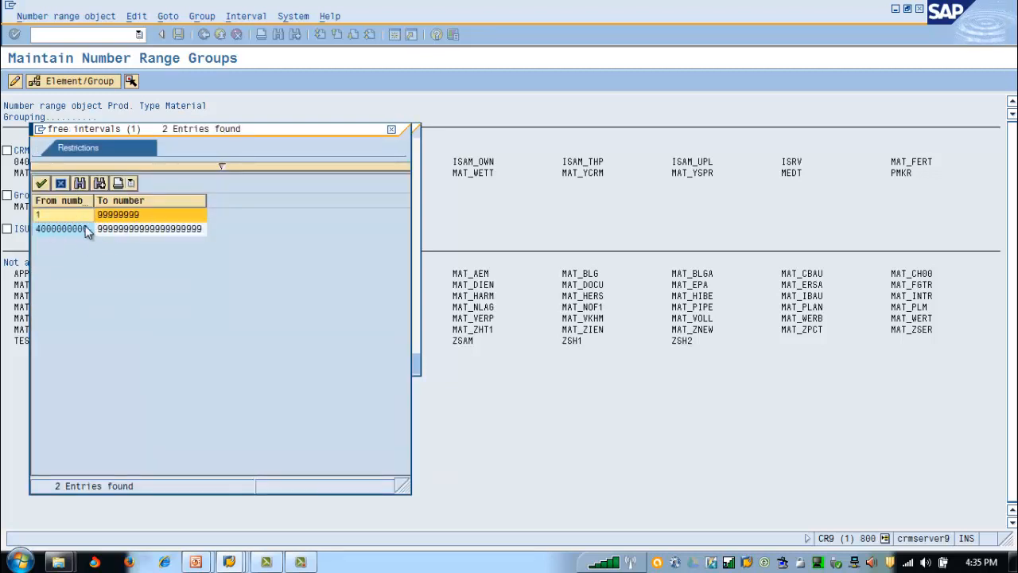
double_click(60, 215)
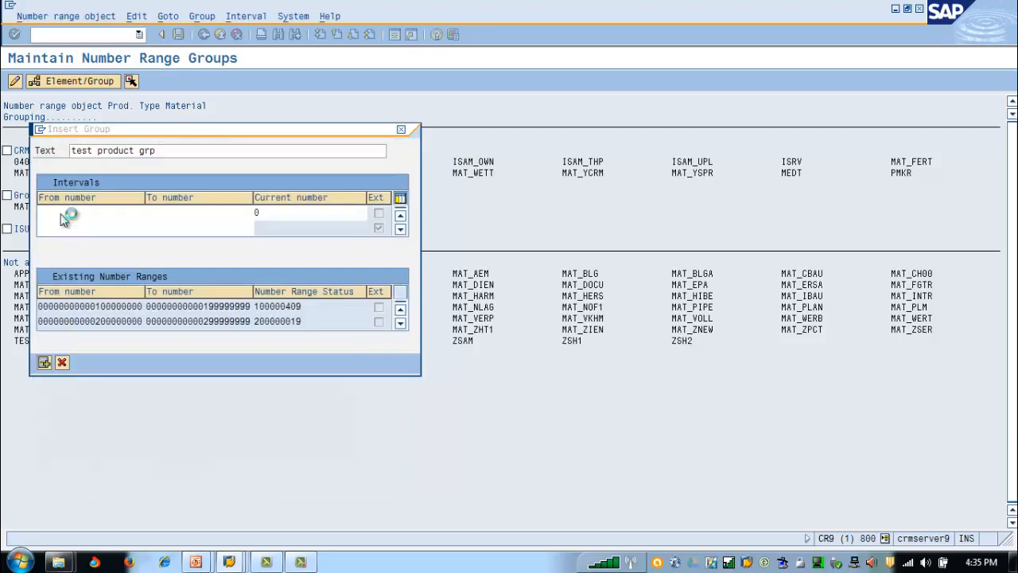
left_click(193, 212)
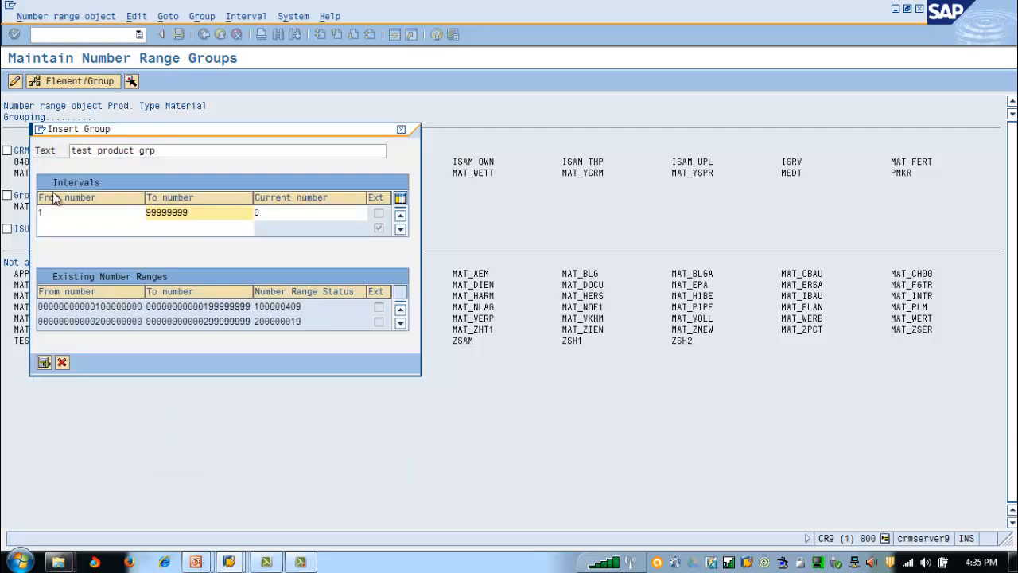
left_click(150, 211)
- Set the external interval from cccccccccccccccccccc to dddddddddddddddddddd and save the new group
left_click(103, 228)
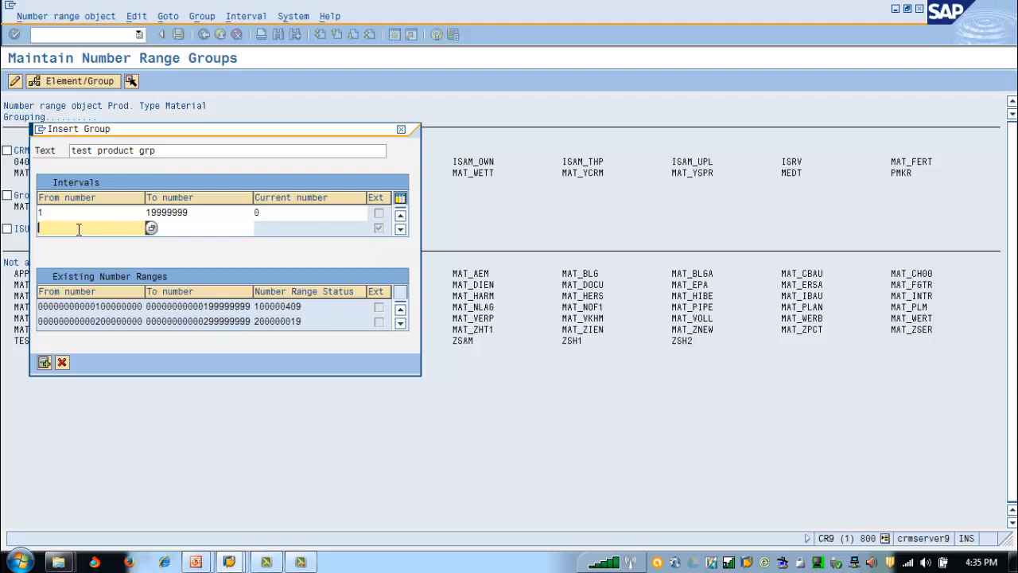
type("cccccccccccccccccccc")
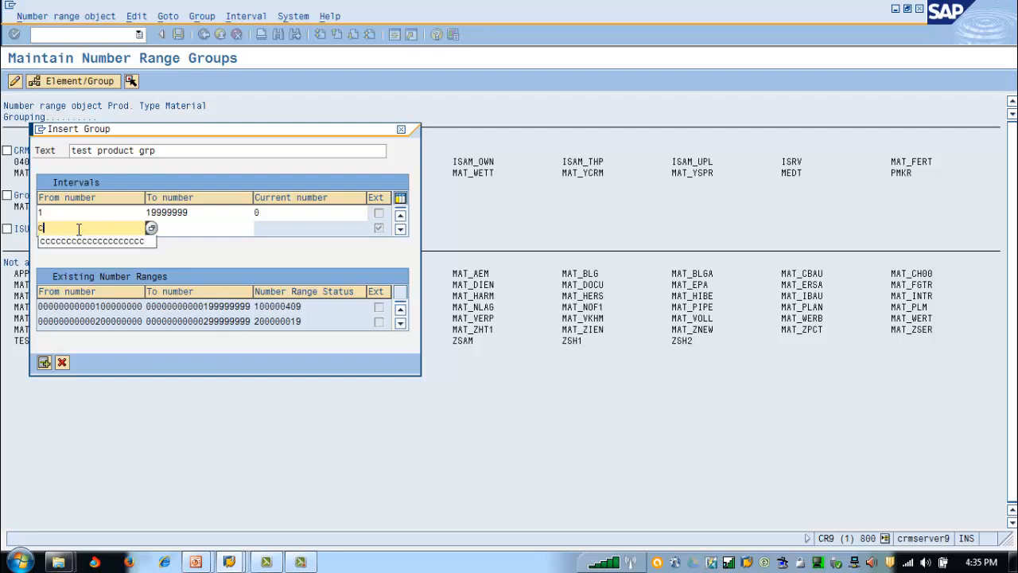
left_click(167, 229)
type("dddddddddddddddddddd")
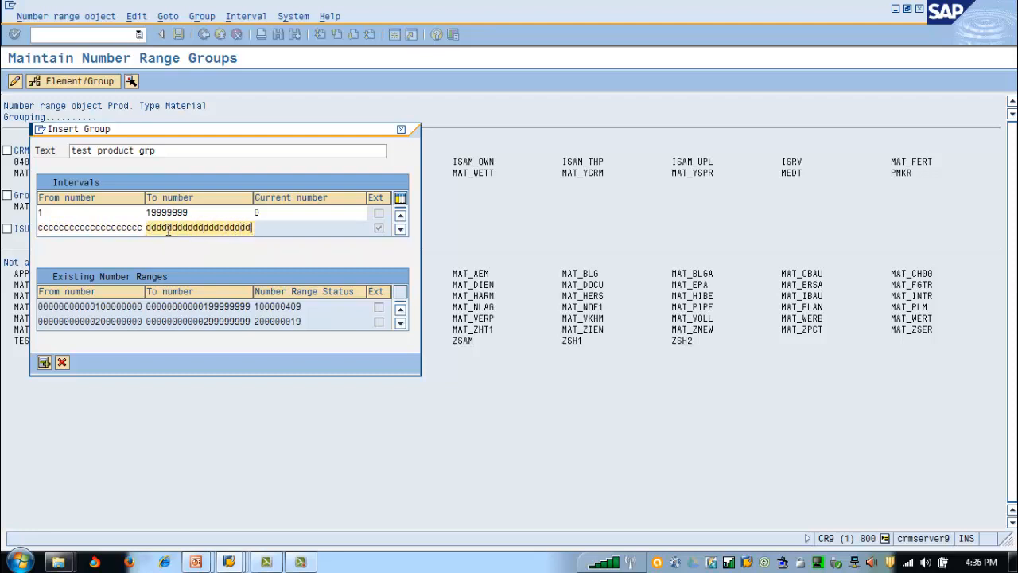
key("Return")
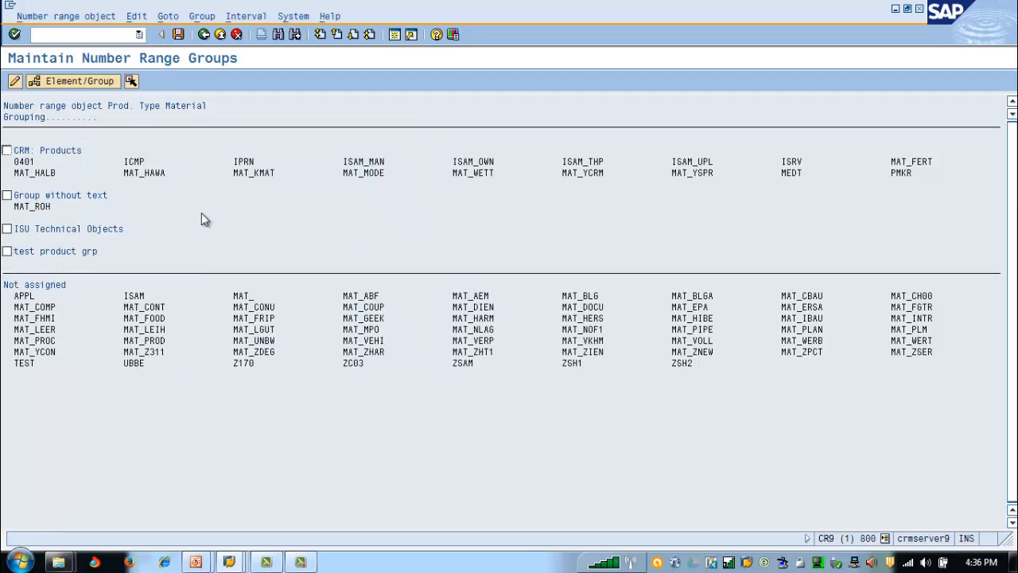
left_click(179, 38)
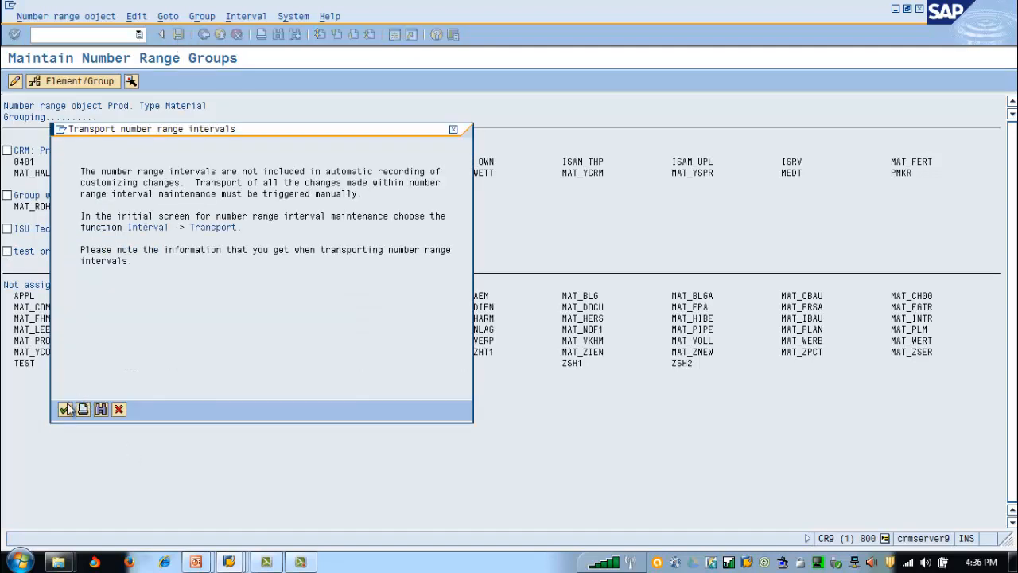
left_click(66, 409)
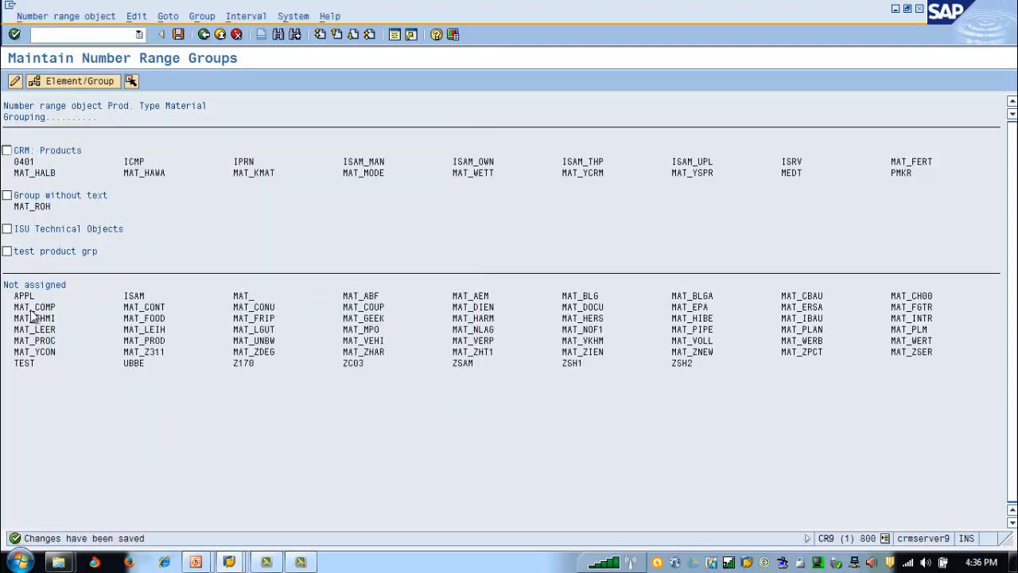
- Delete the external interval of the group "test product grp" and return to the group overview
left_click(7, 251)
left_click(246, 18)
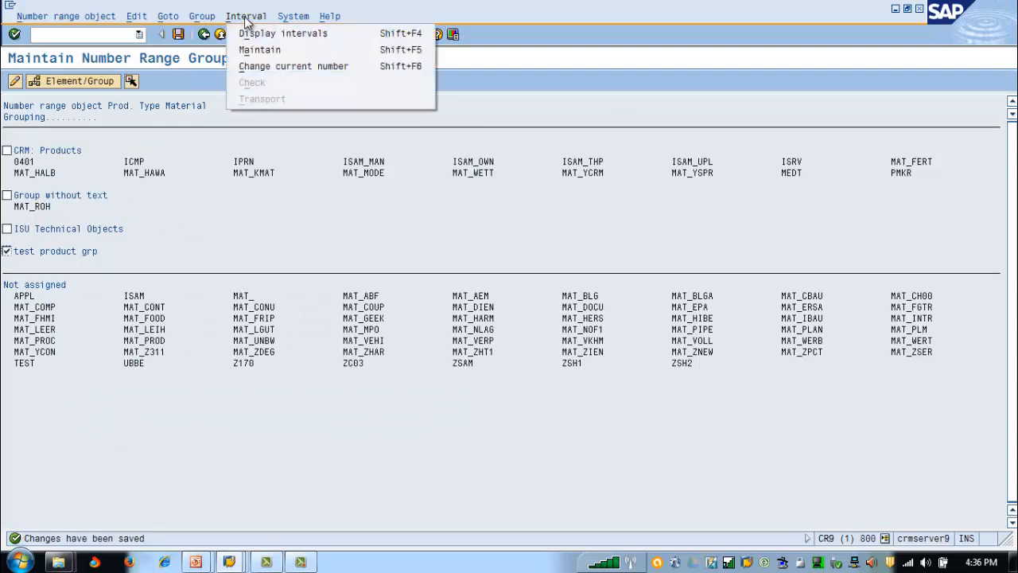
left_click(262, 53)
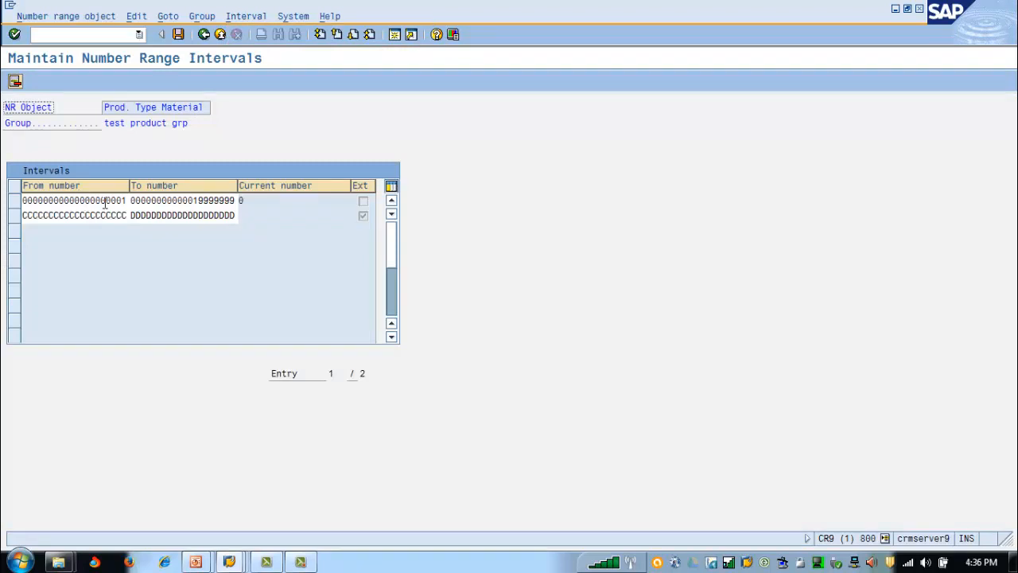
left_click(13, 216)
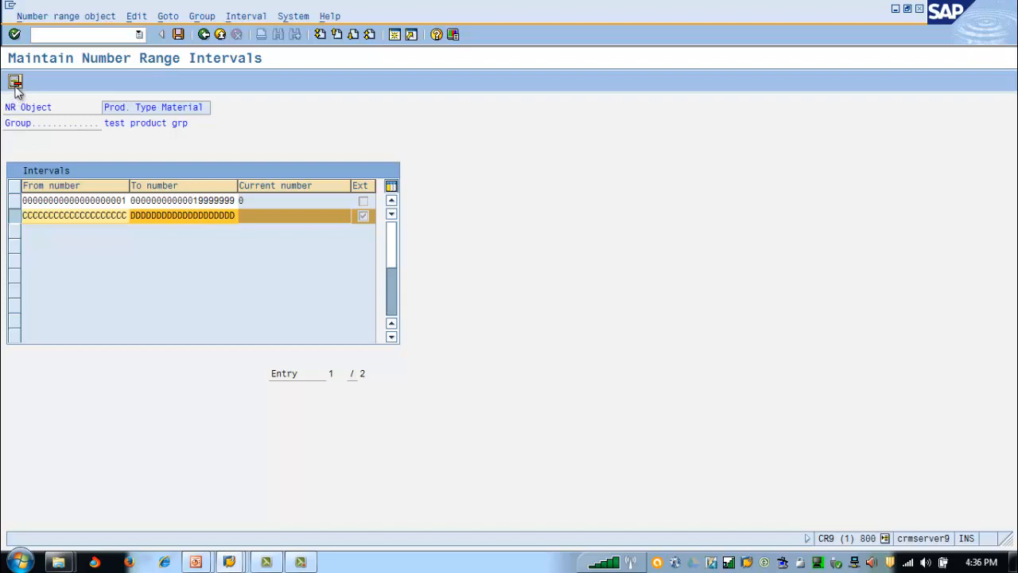
left_click(15, 83)
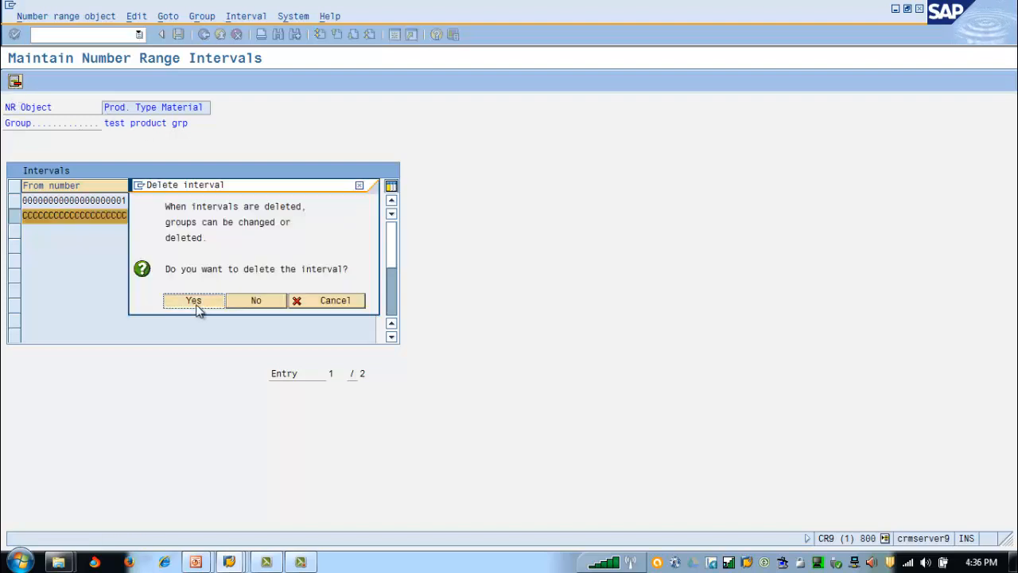
left_click(194, 301)
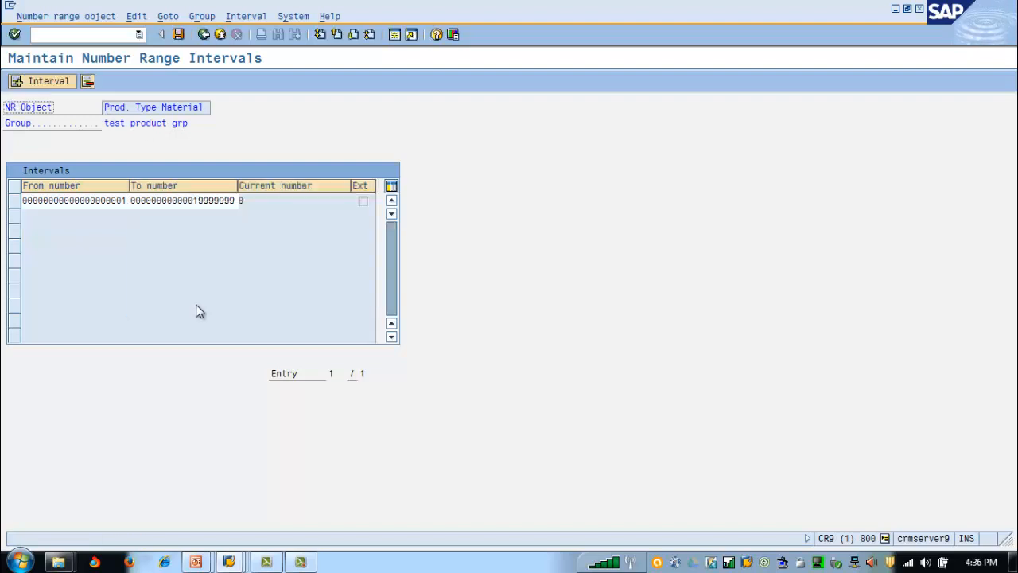
left_click(204, 35)
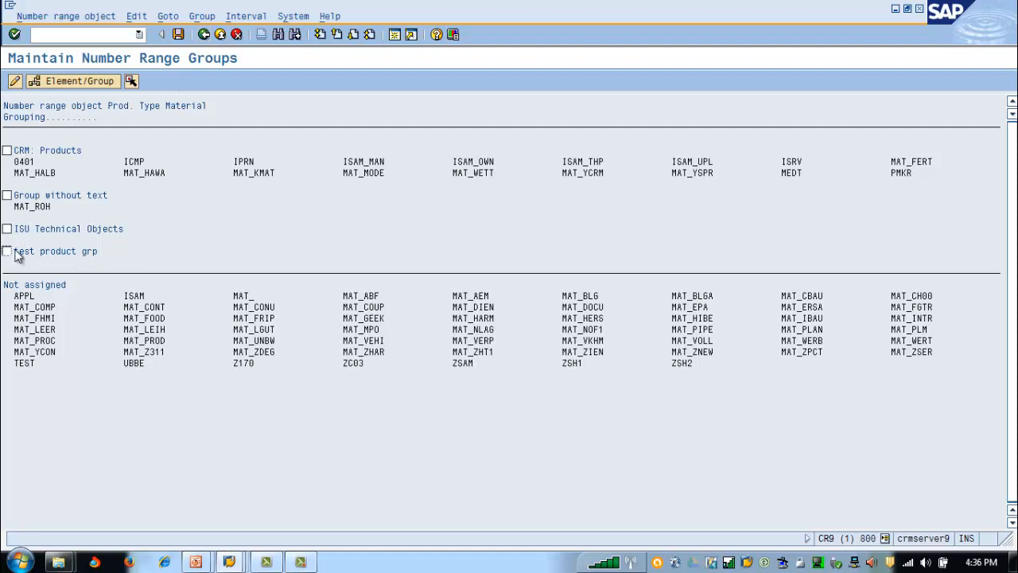
- Save the changes and assign the unassigned element TEST to the group "test product grp"
left_click(178, 35)
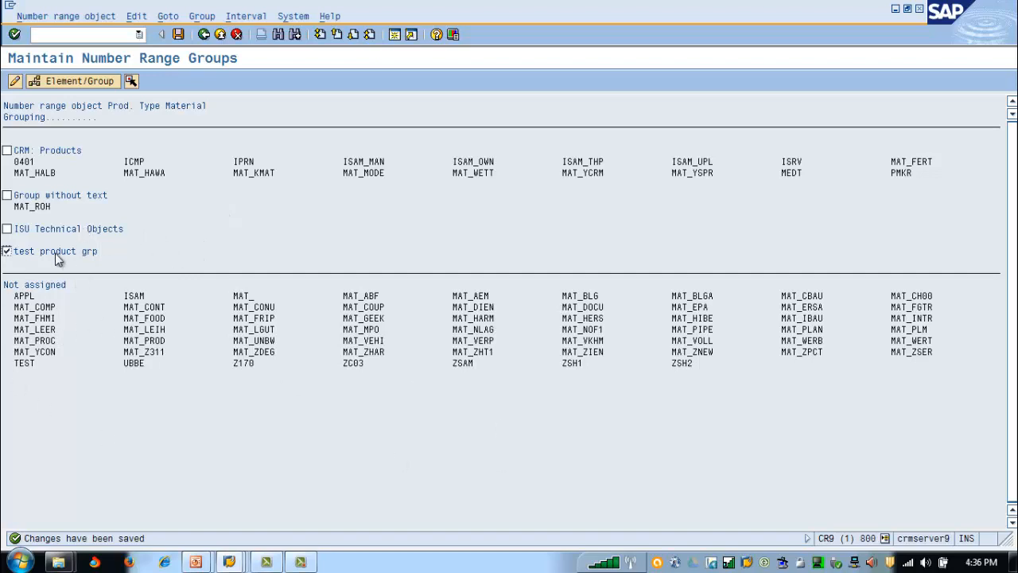
left_click(24, 362)
left_click(132, 82)
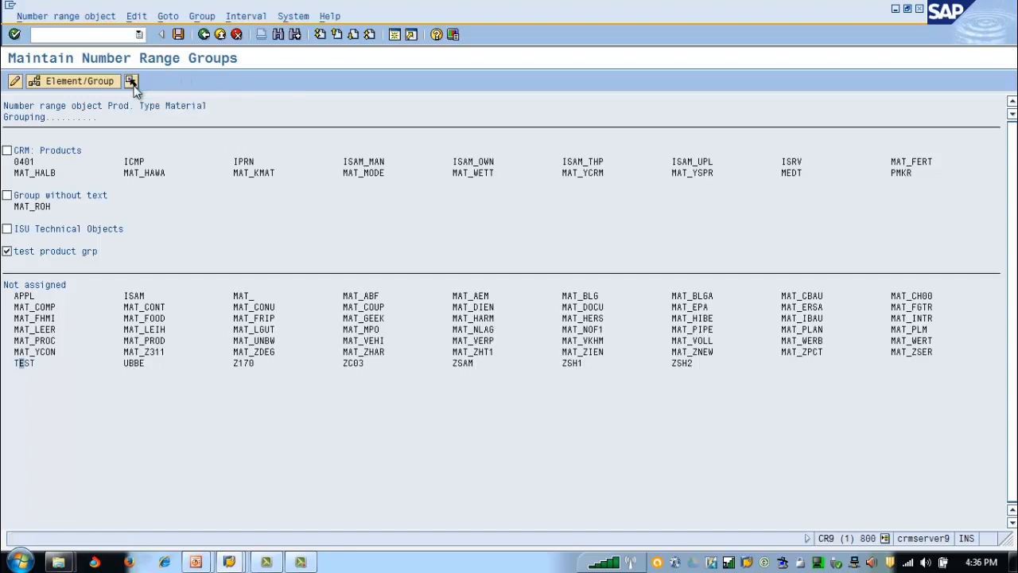
left_click(81, 83)
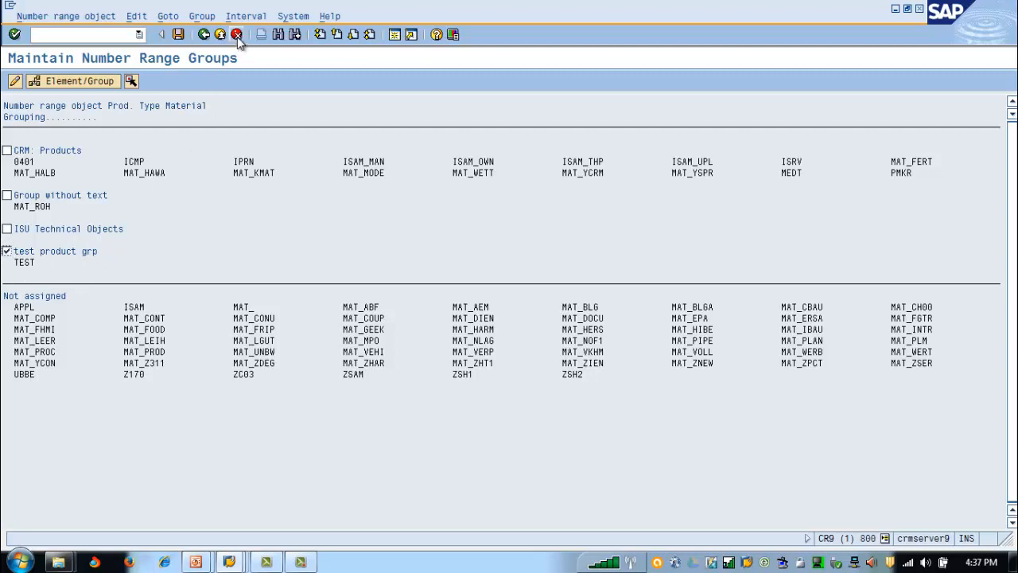
- Delete the remaining internal interval of "test product grp", save, and return to the group overview before switching to the presentation
left_click(242, 16)
left_click(258, 48)
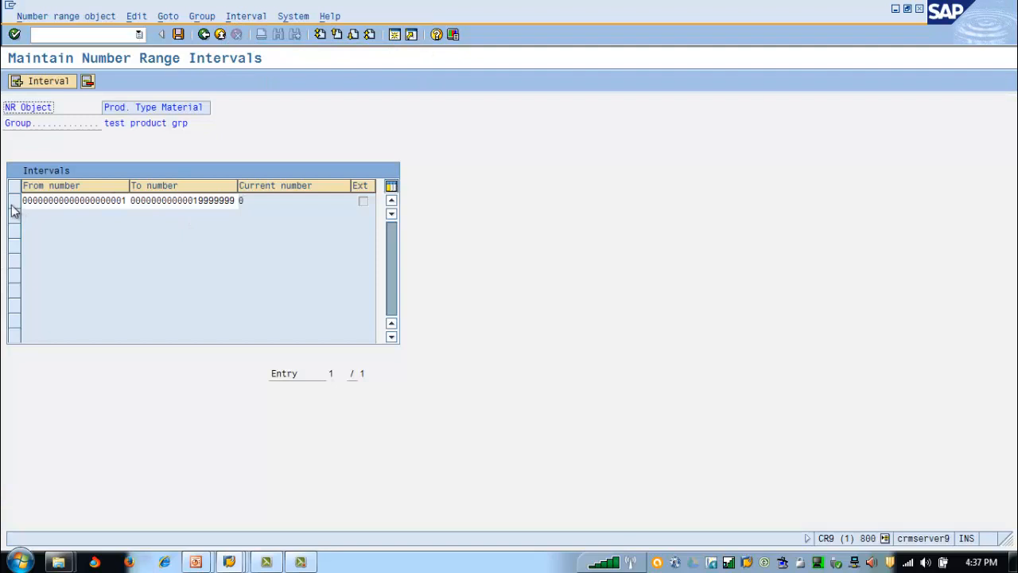
left_click(13, 207)
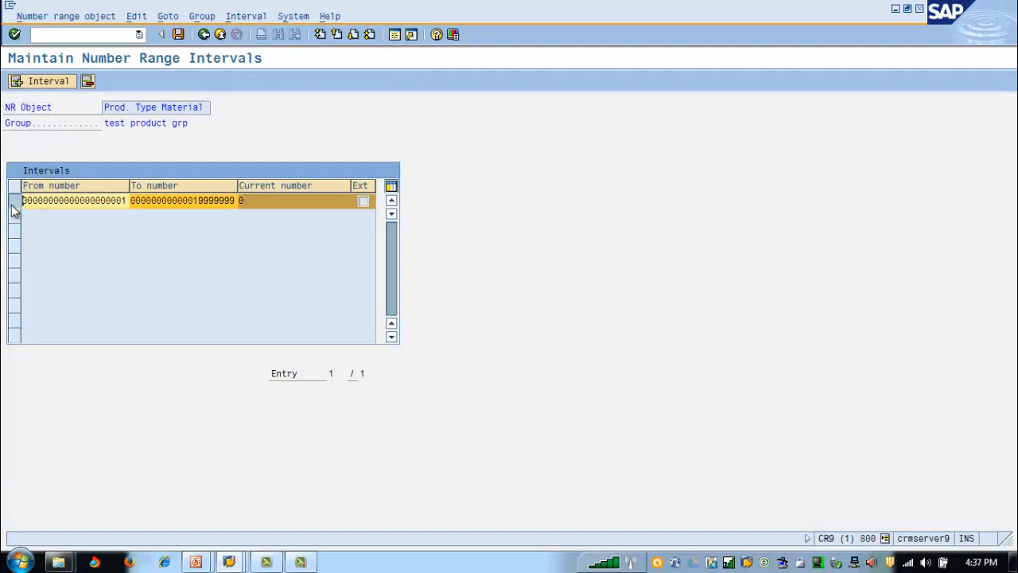
left_click(87, 81)
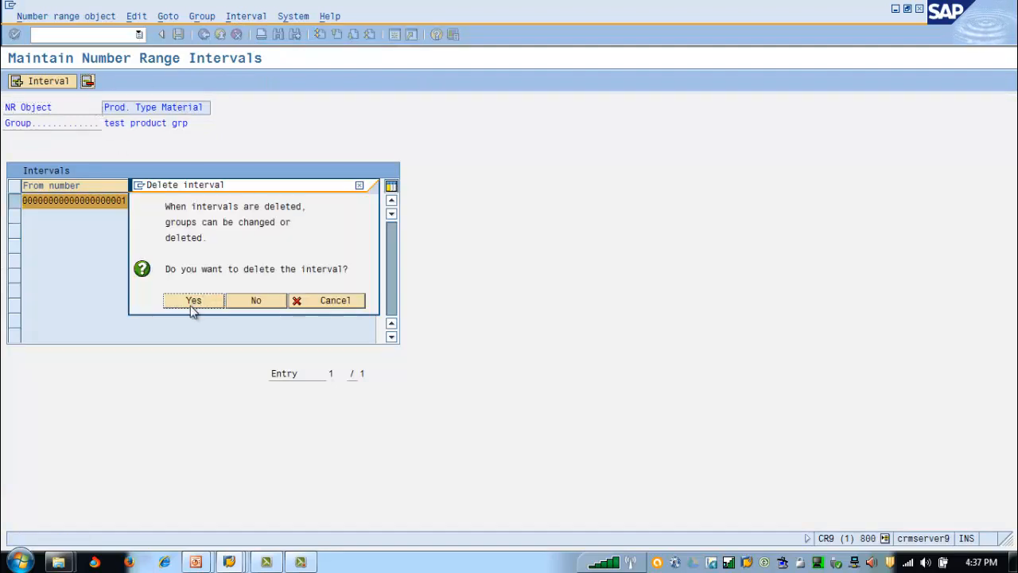
left_click(193, 301)
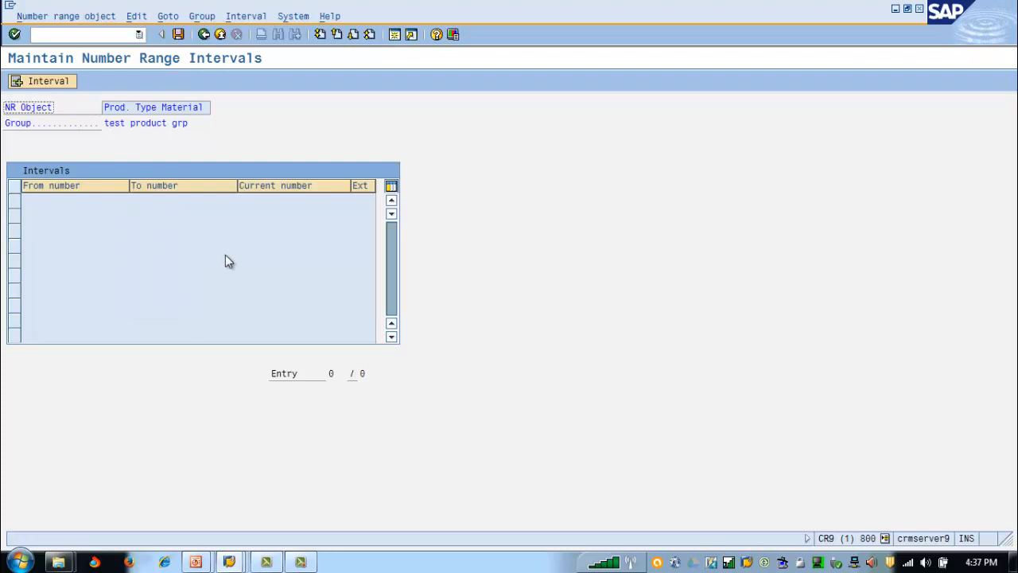
left_click(182, 37)
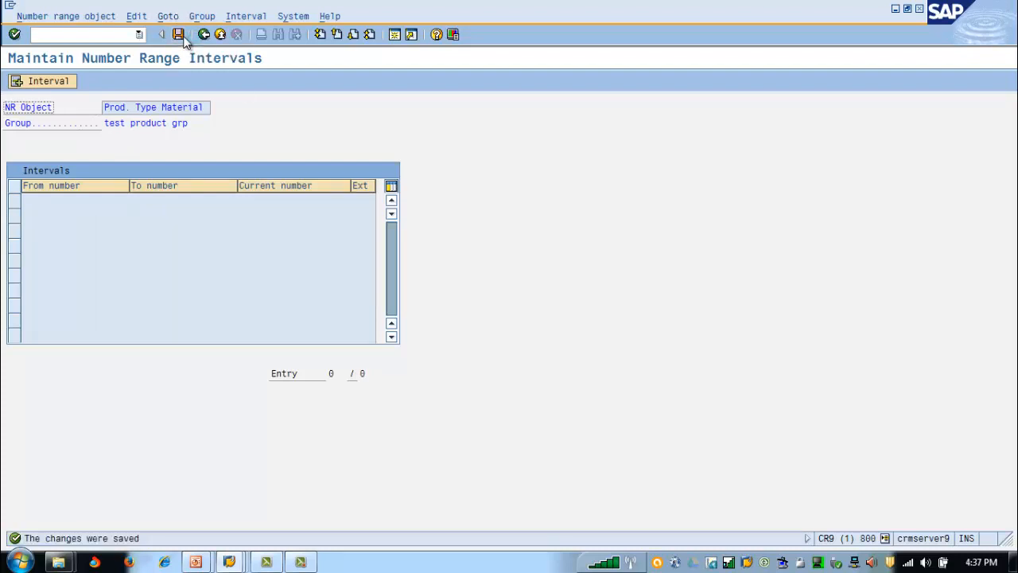
left_click(204, 38)
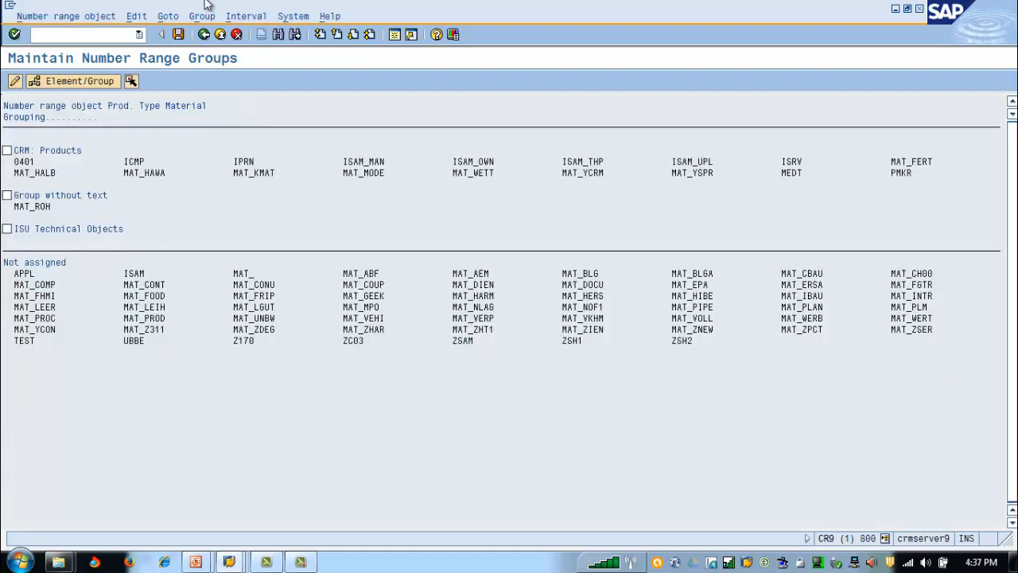
left_click(178, 34)
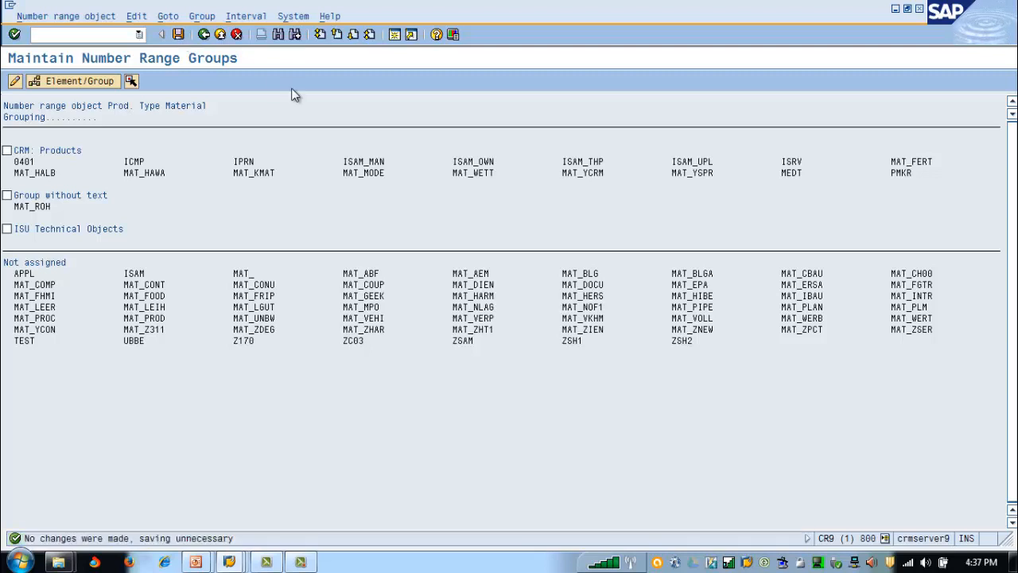
key("alt+Tab")
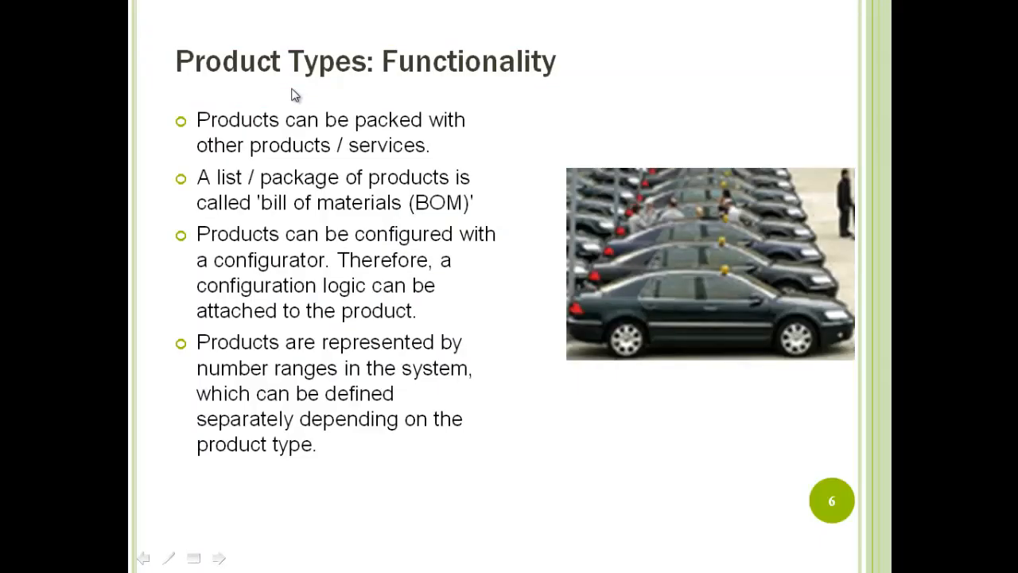
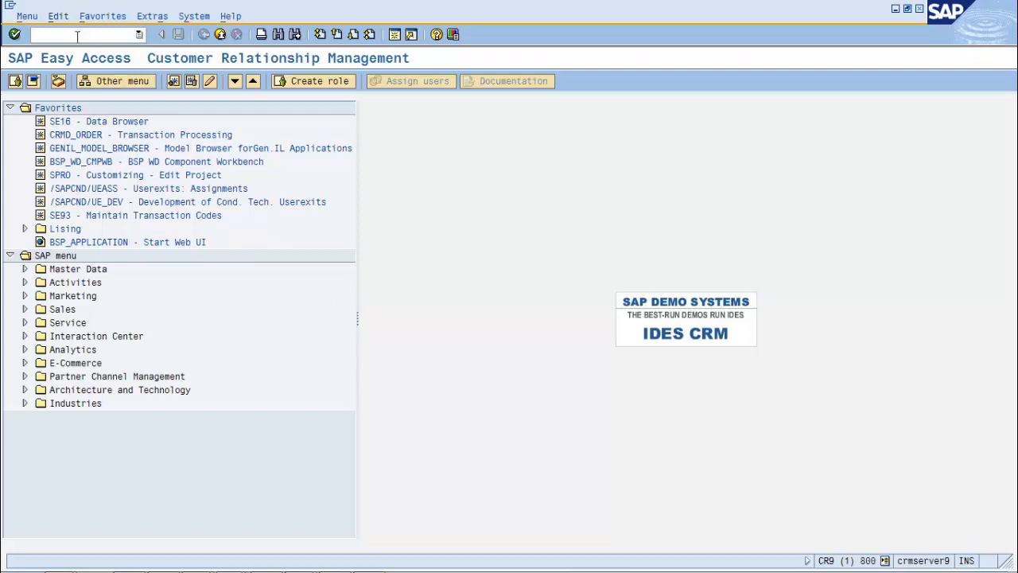
- Run the transaction comm_attrset to open the maintenance of set types and attributes
type("comm_atrset")
key("Left")
key("Left")
key("Left")
key("Left")
type("t")
left_click(104, 37)
key("Return")
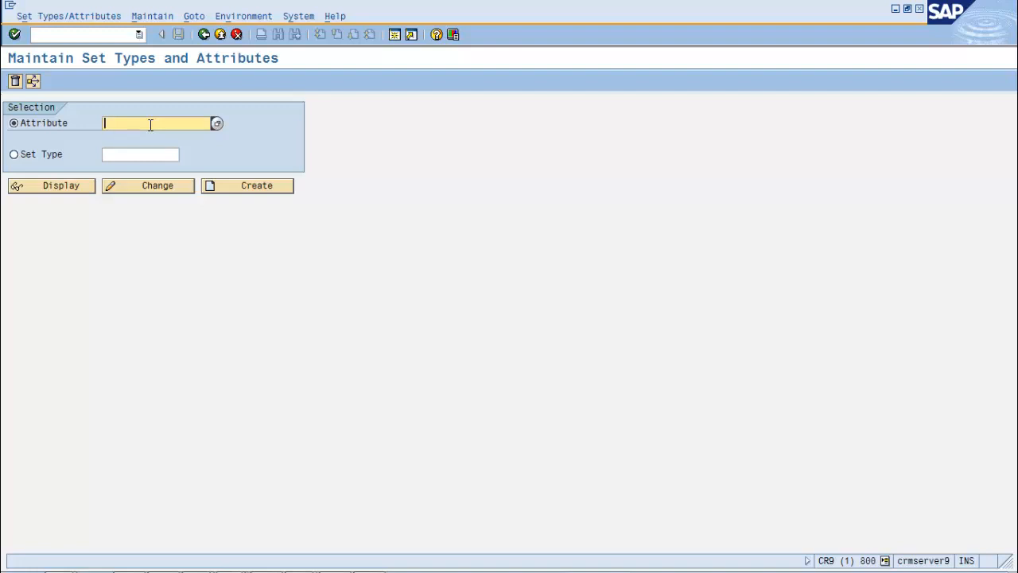
- Start creating the attribute zattrset10 with the short text "my first attribute"
type("zattrset10")
left_click(253, 191)
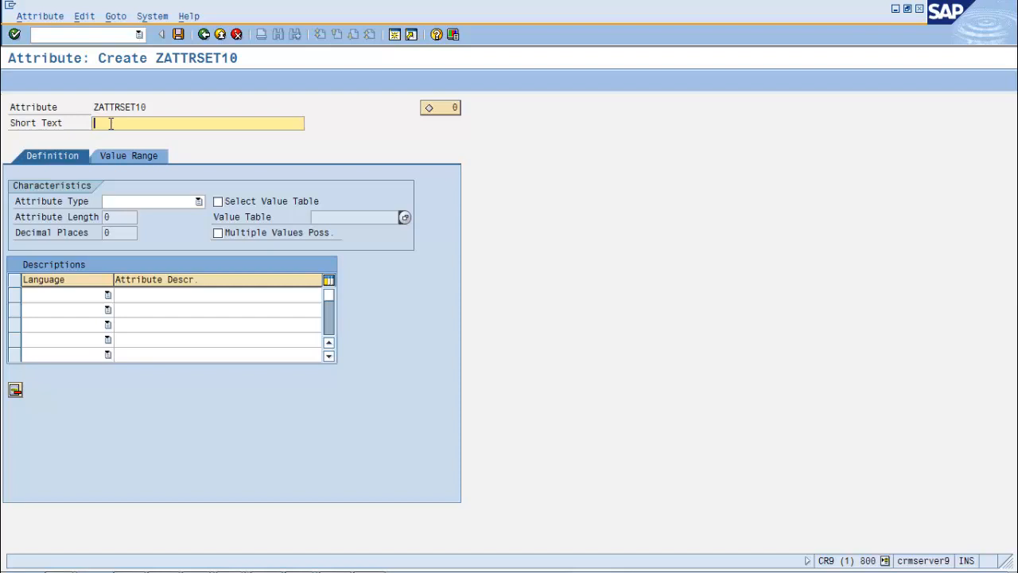
type("my first attribut")
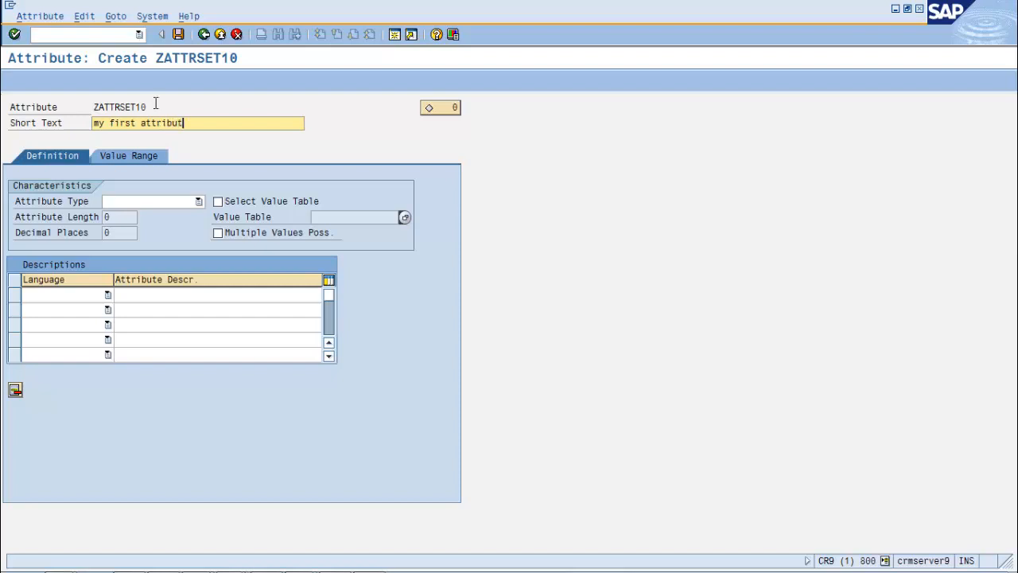
type("e")
- Set the attribute's type to CHAR Character String with a length of 15, leaving the value table option unselected
left_click(190, 204)
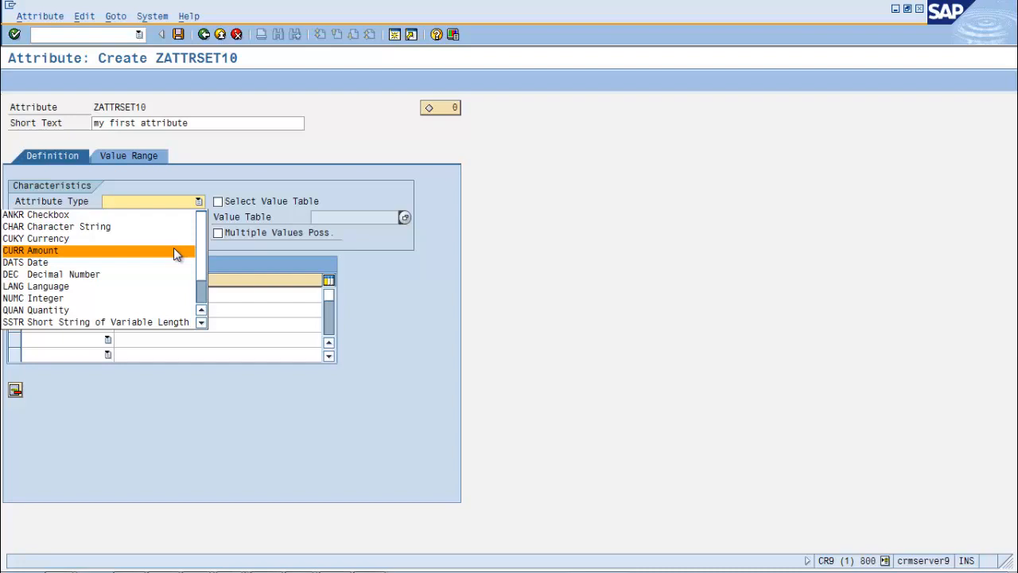
left_click(139, 225)
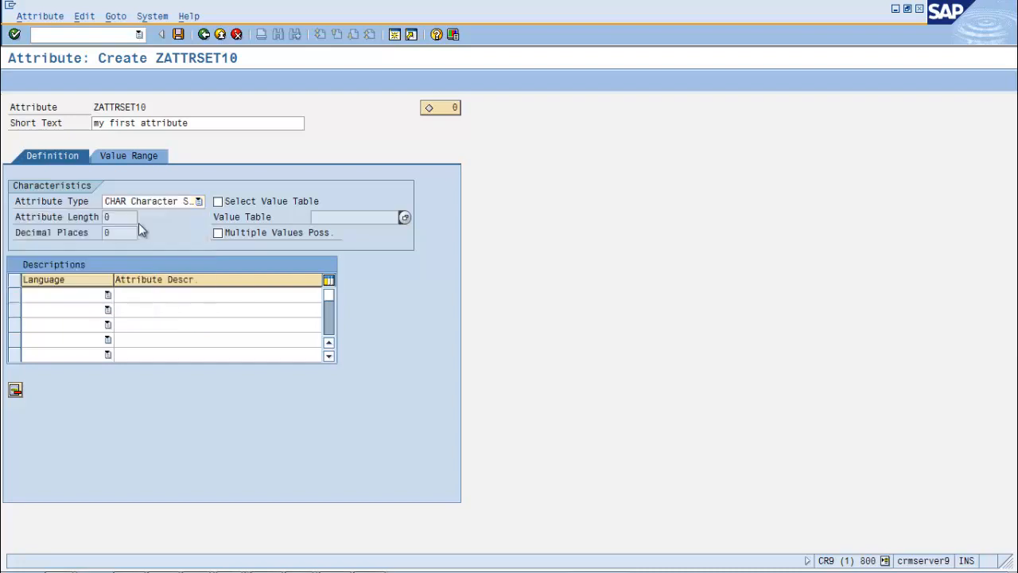
left_click(129, 220)
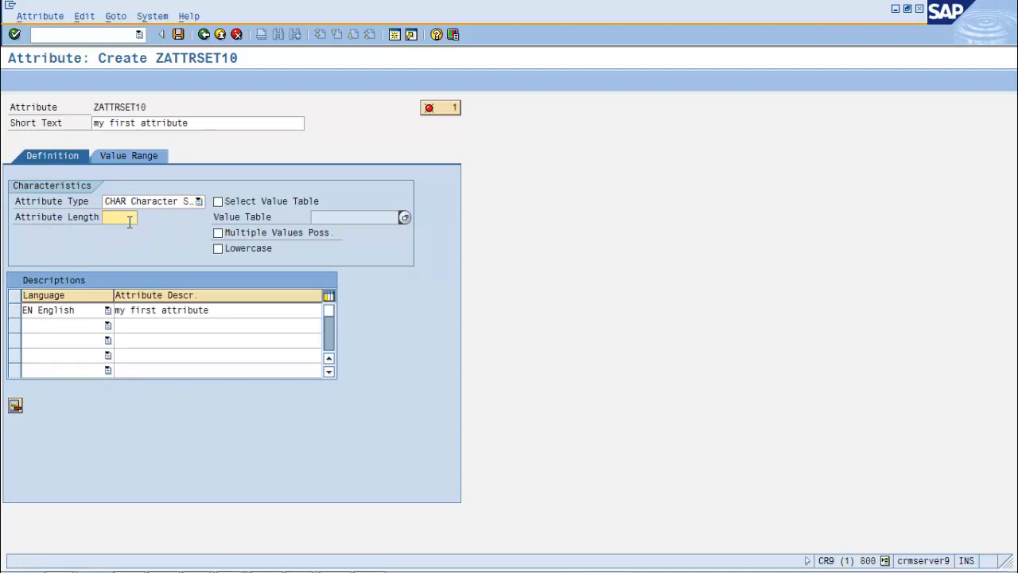
type("15")
left_click(218, 202)
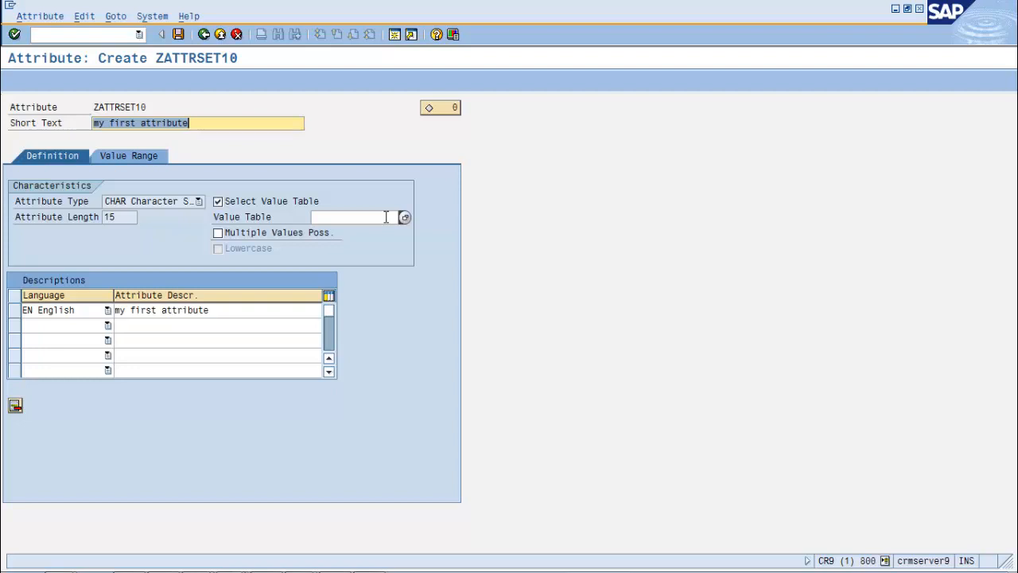
left_click(218, 202)
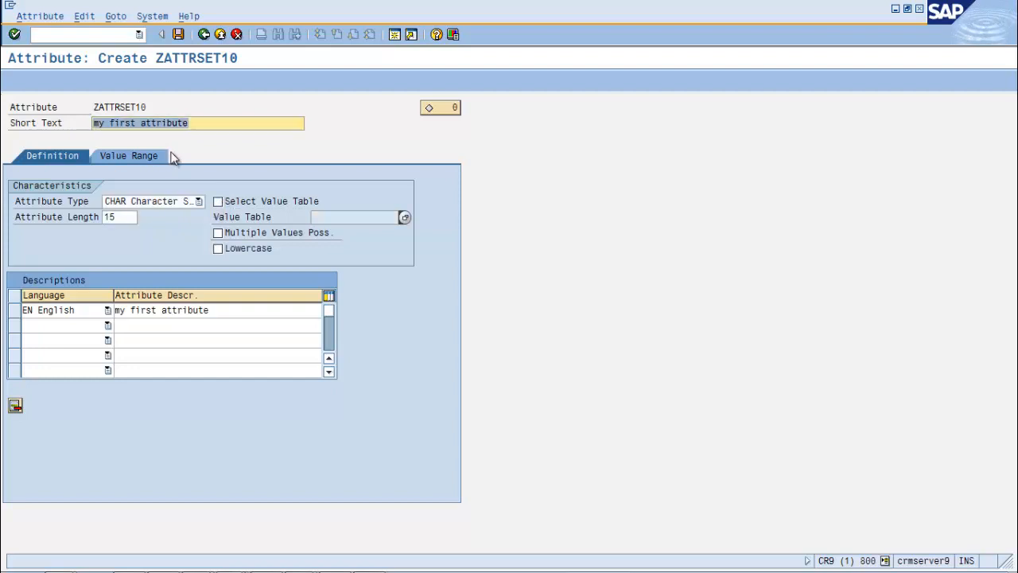
- Enter first, second and third as the single fixed values in the attribute's value range
left_click(145, 159)
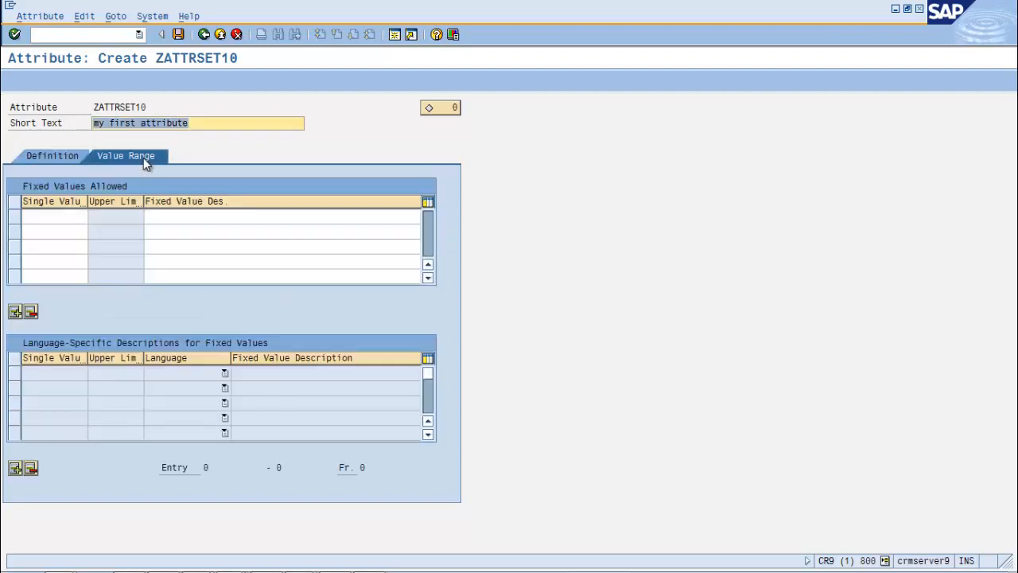
left_click(49, 217)
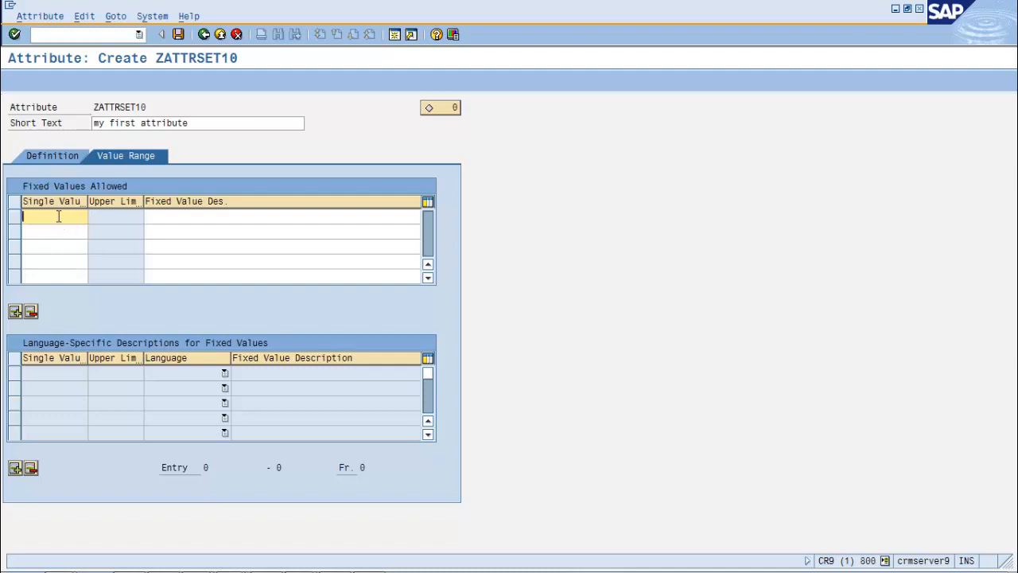
type("first")
left_click(213, 258)
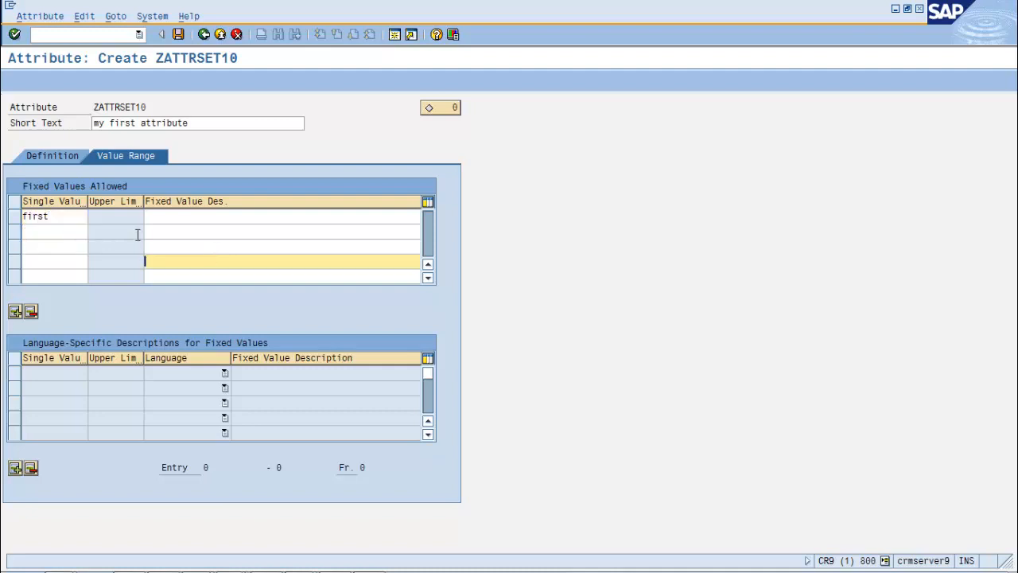
left_click(60, 230)
type("second")
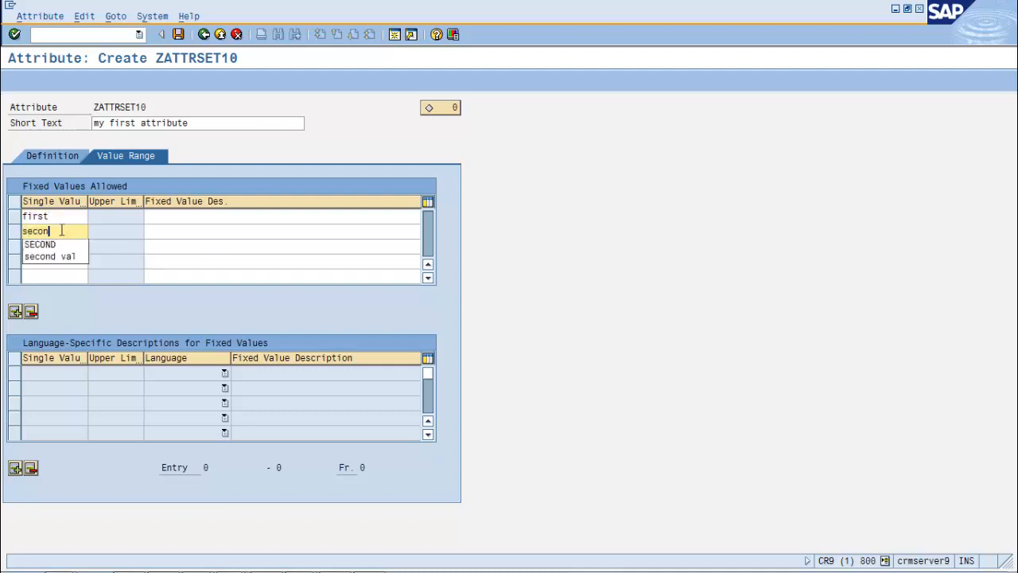
left_click(129, 229)
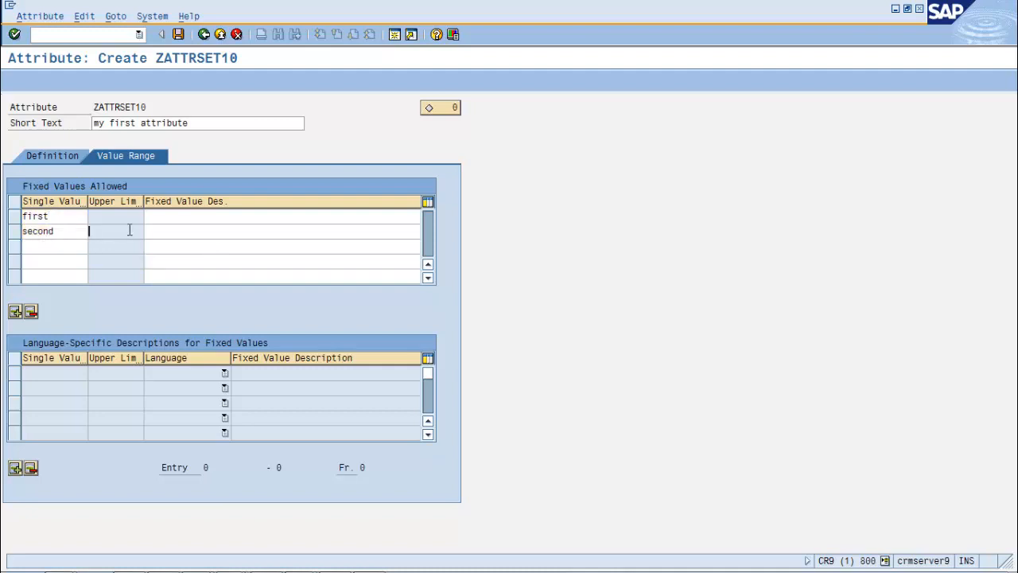
left_click(72, 246)
type("third")
- Describe the three fixed values as "first value", "second value" and "third value" and confirm the entries
left_click(154, 220)
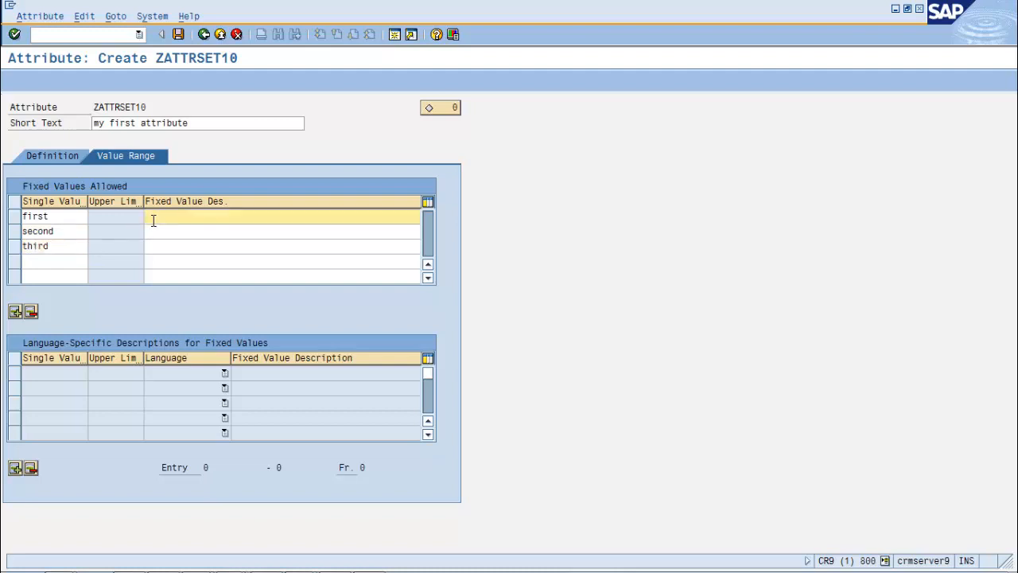
type("first value")
left_click(163, 231)
type("secon")
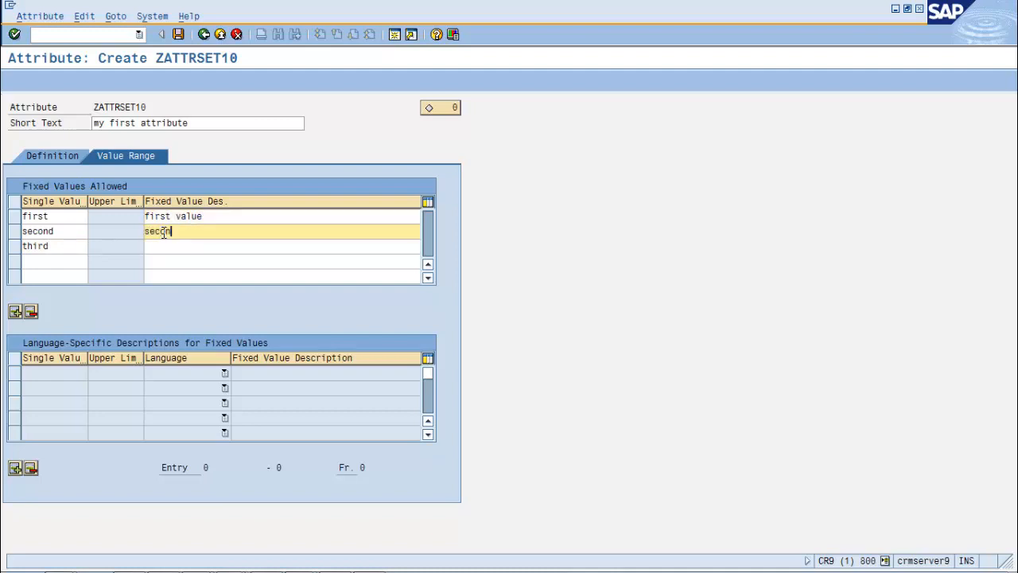
type("d value")
left_click(189, 247)
type("t")
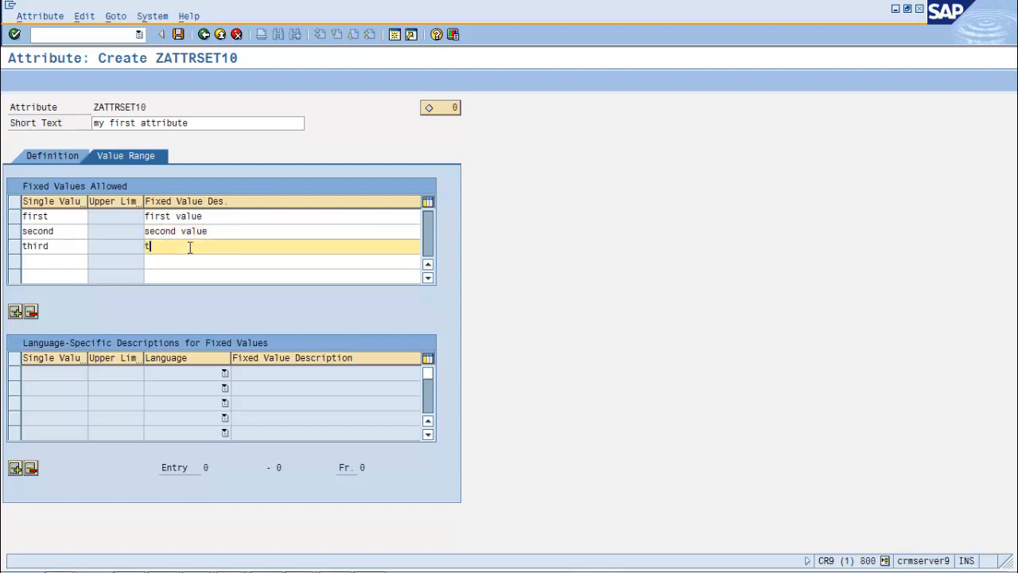
type("hird value")
left_click(63, 230)
key("Return")
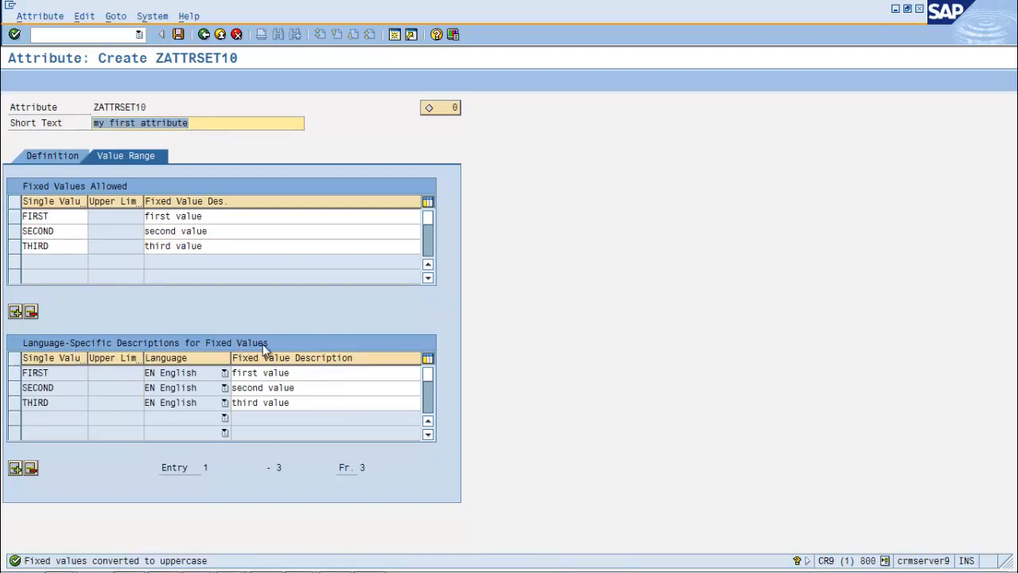
- Return to the attribute's definition, keep Lowercase unselected, save the attribute and go back to the initial selection
left_click(48, 154)
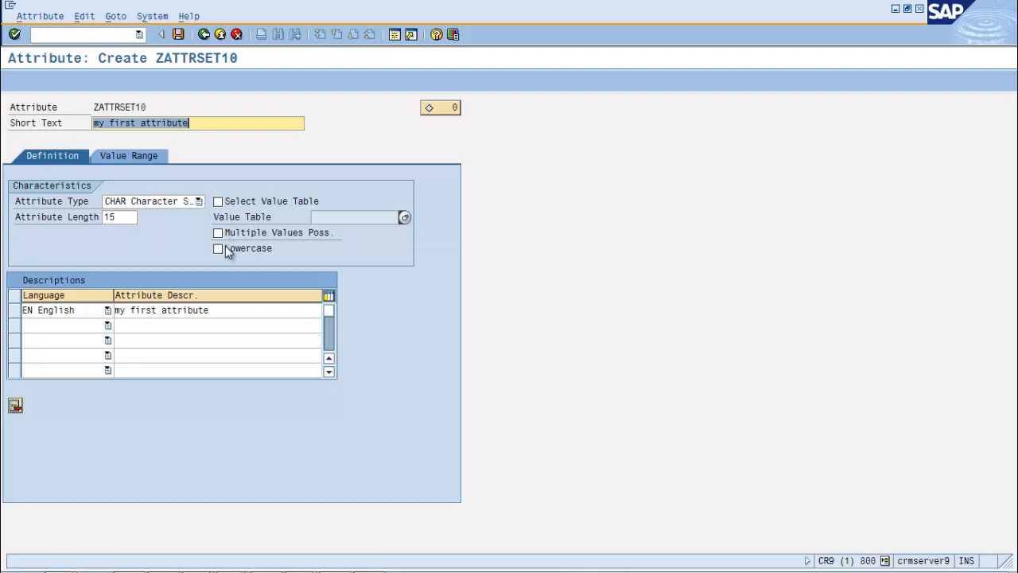
left_click(225, 248)
left_click(225, 248)
left_click(179, 35)
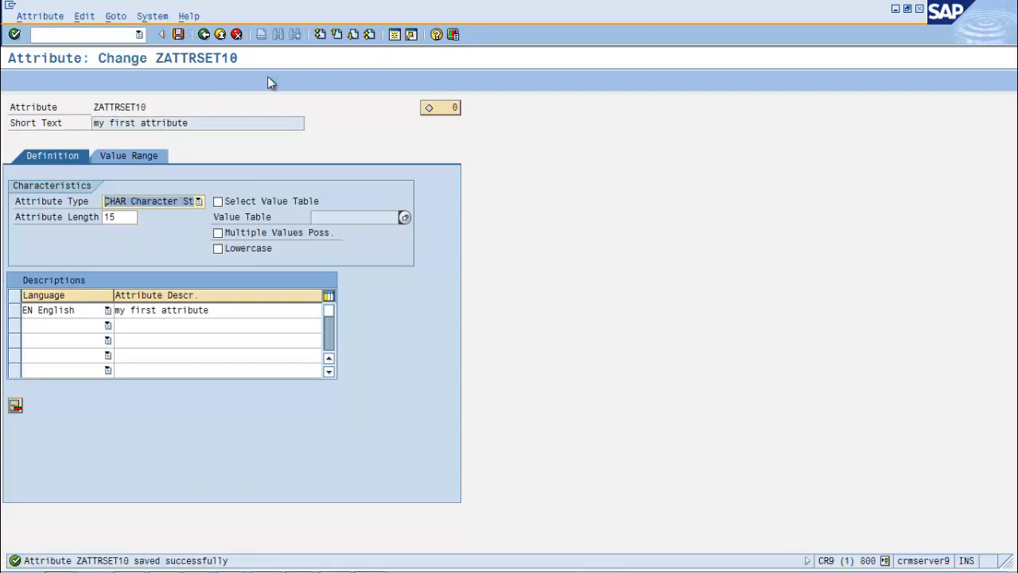
left_click(203, 36)
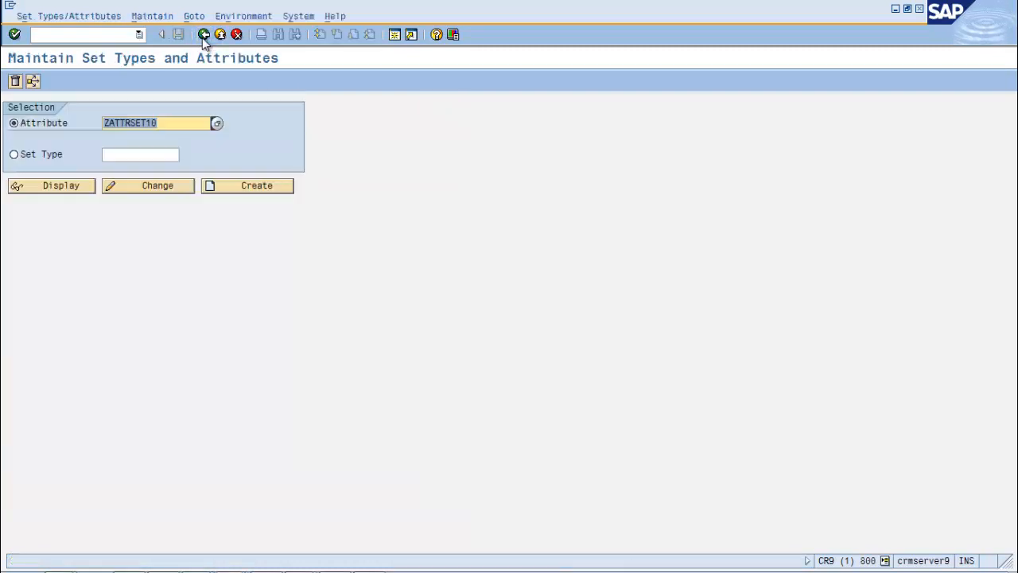
- Enter ZATTRSET20 as the attribute name in the selection and start creating this attribute
left_click(151, 124)
key("BackSpace")
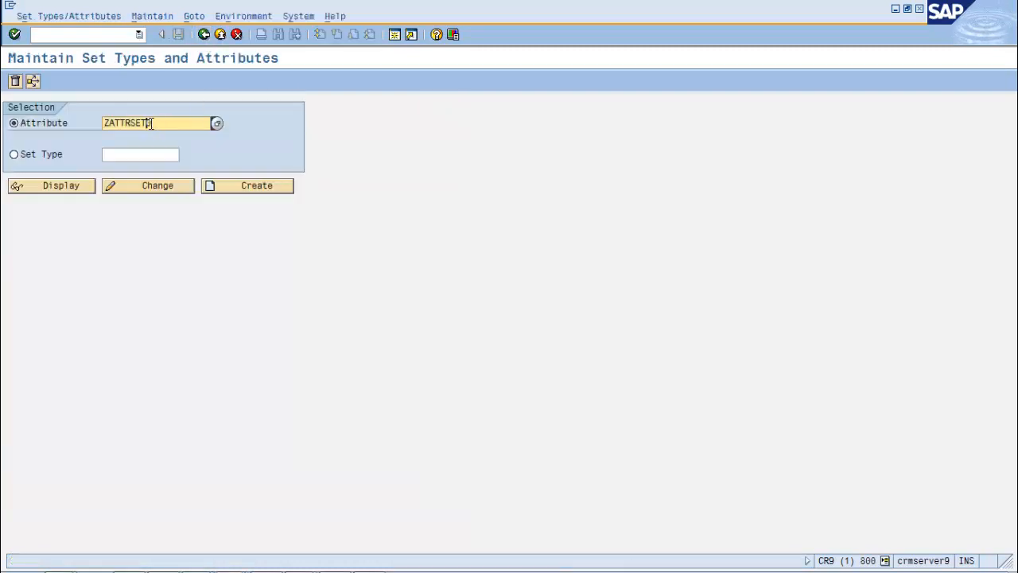
type("20")
left_click(272, 189)
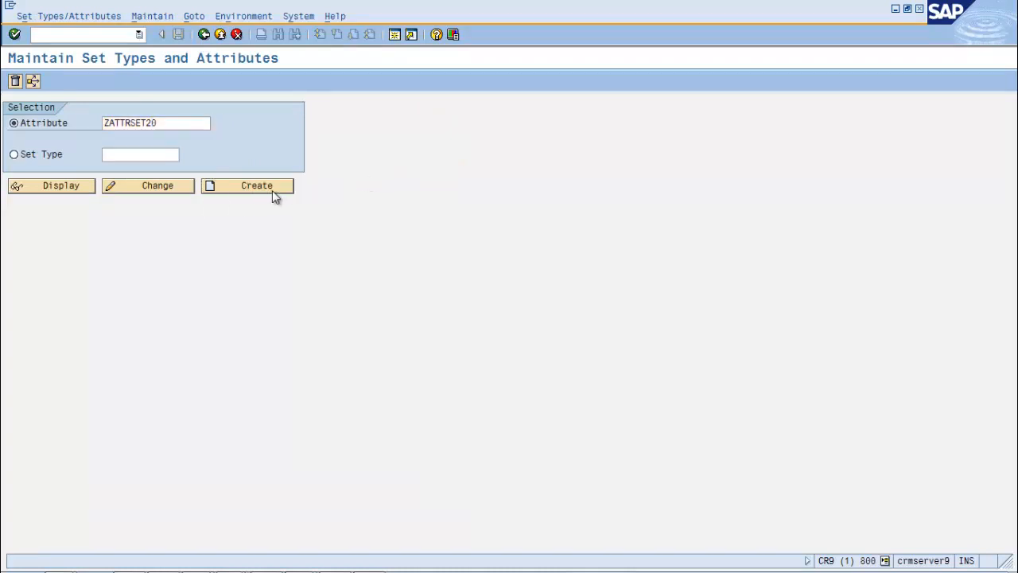
- Set the attribute type to CURR Amount and enter "second attribute" as its short text
left_click(166, 199)
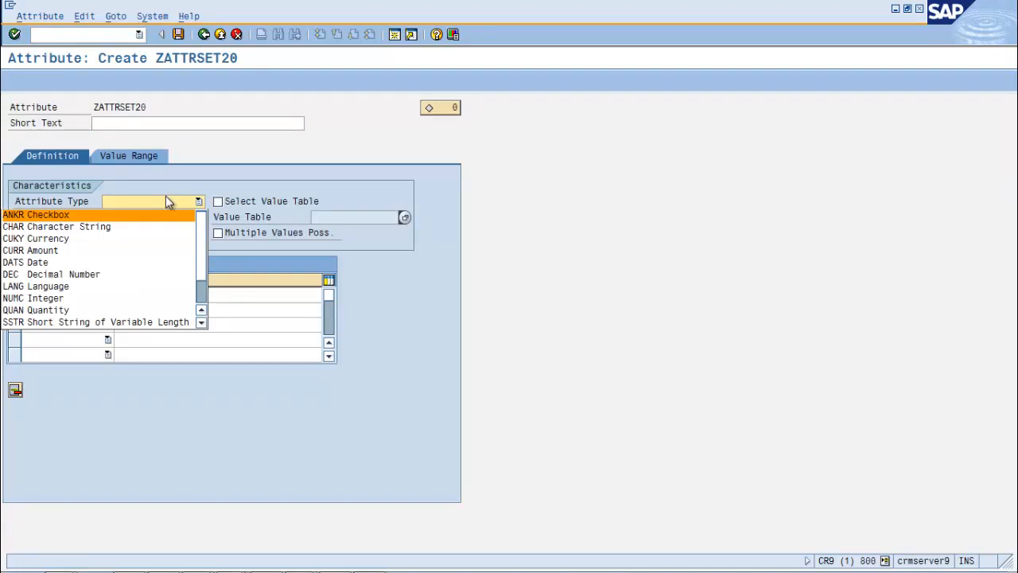
left_click(139, 260)
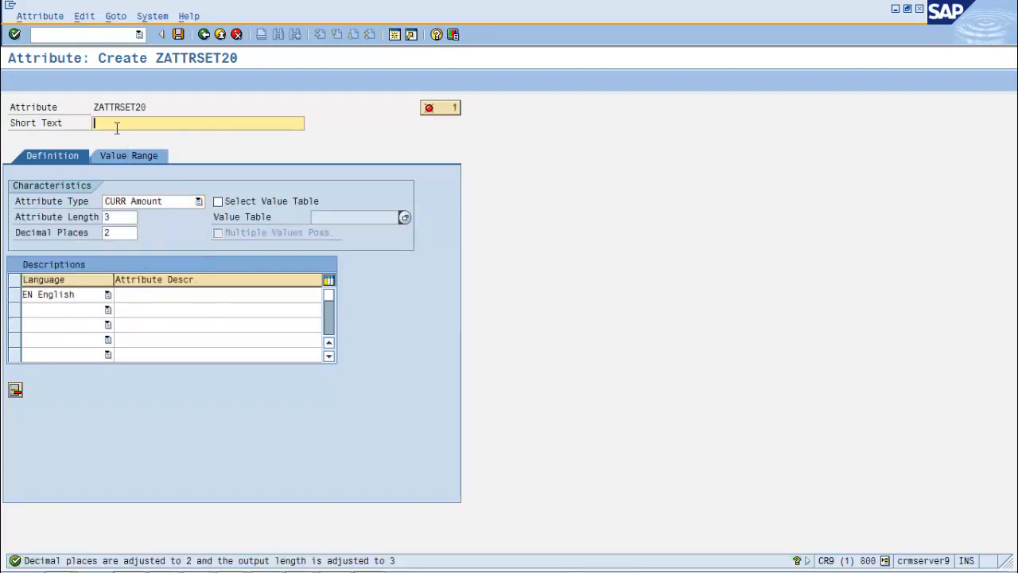
type("second attribute")
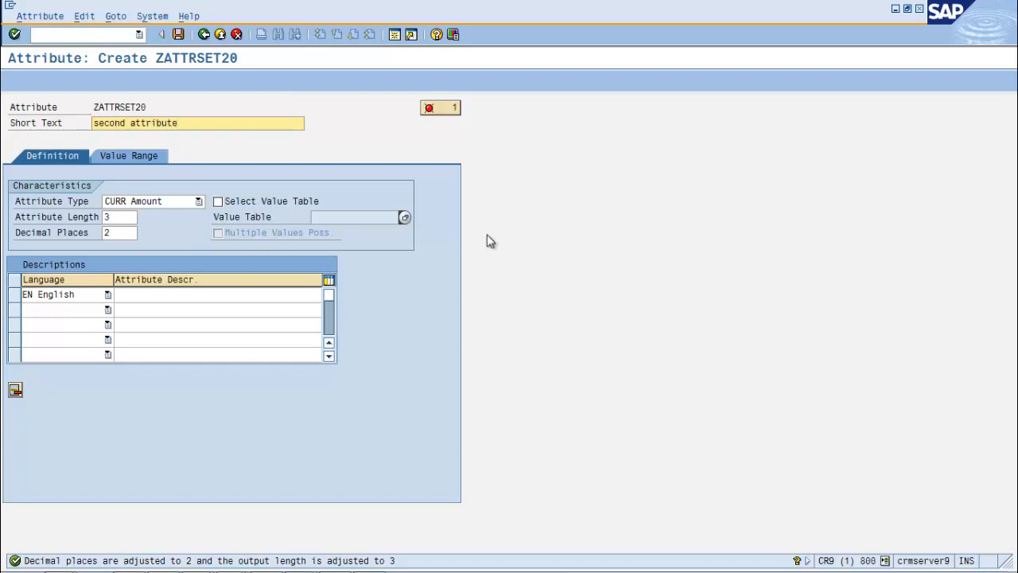
- Check the value range for the amount type and change the attribute type to NUMC Integer in the definition
left_click(125, 158)
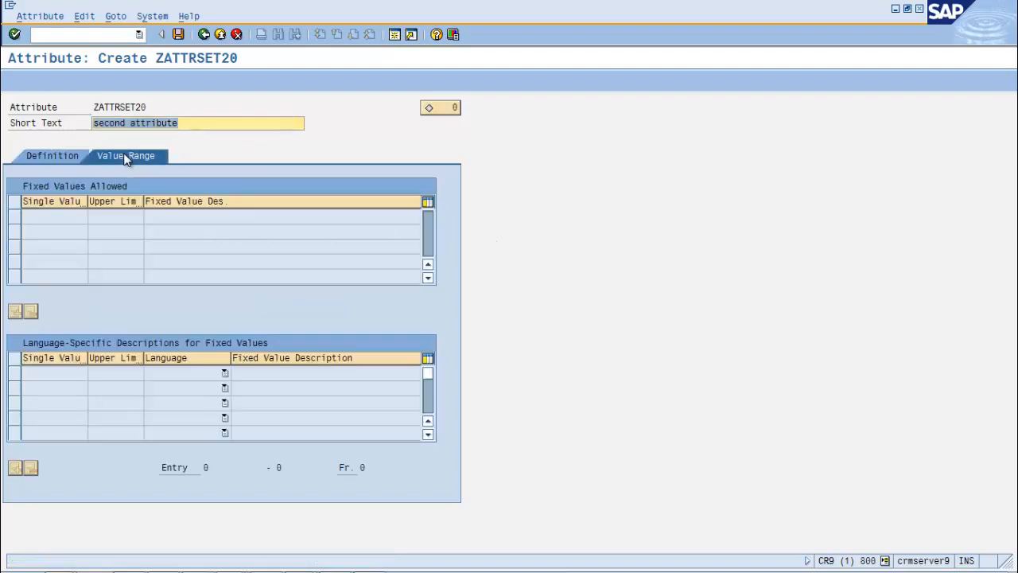
left_click(53, 156)
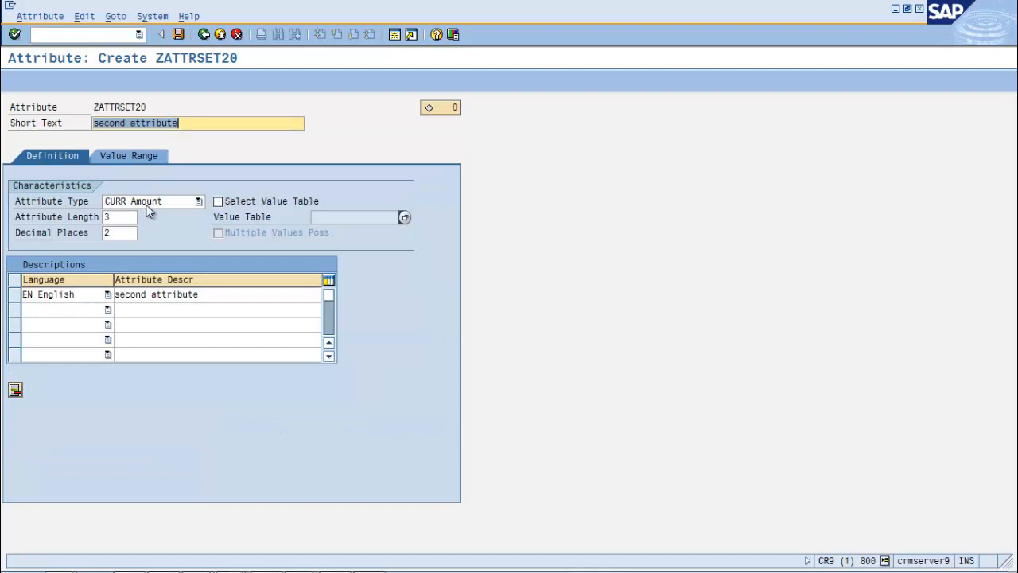
left_click(116, 156)
left_click(69, 156)
left_click(132, 203)
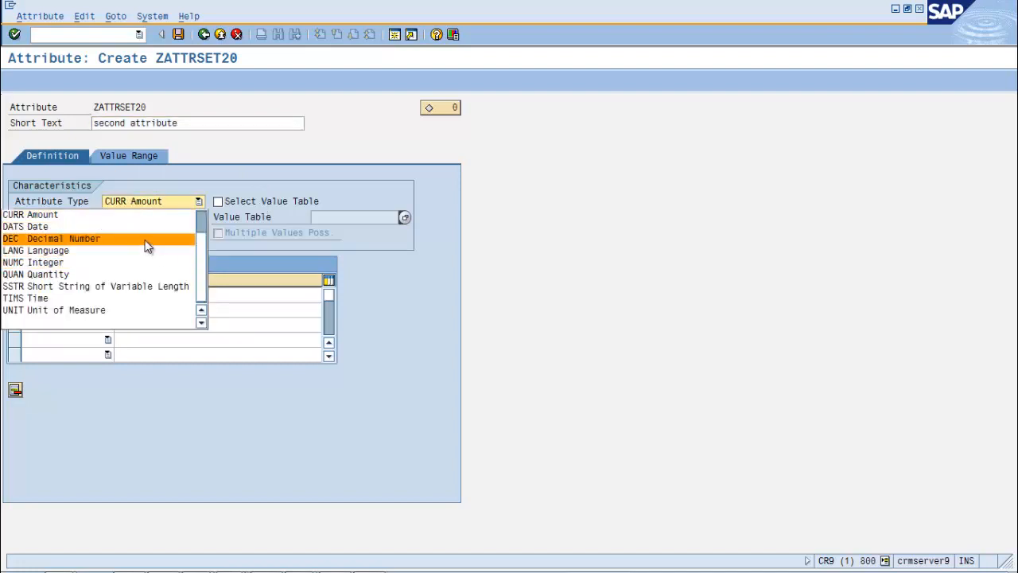
left_click(184, 264)
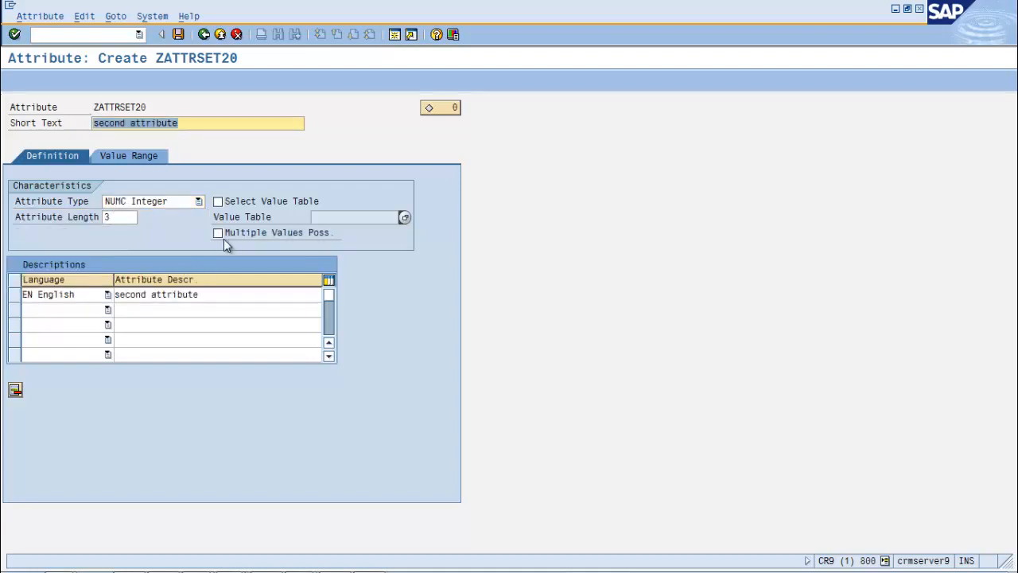
- Enter a first fixed value range from 1 to 10 with the description "first value range"
left_click(141, 155)
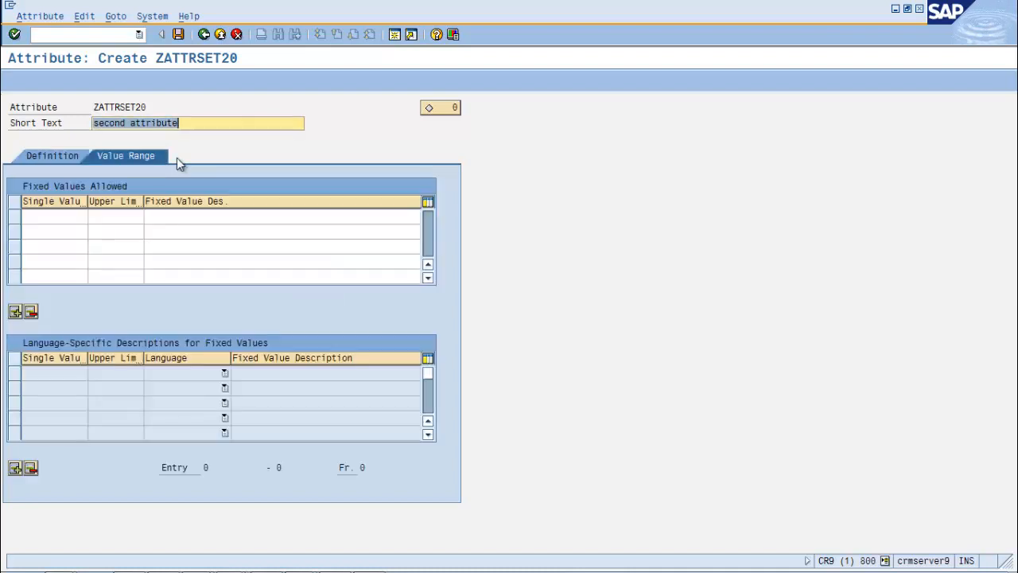
left_click(68, 215)
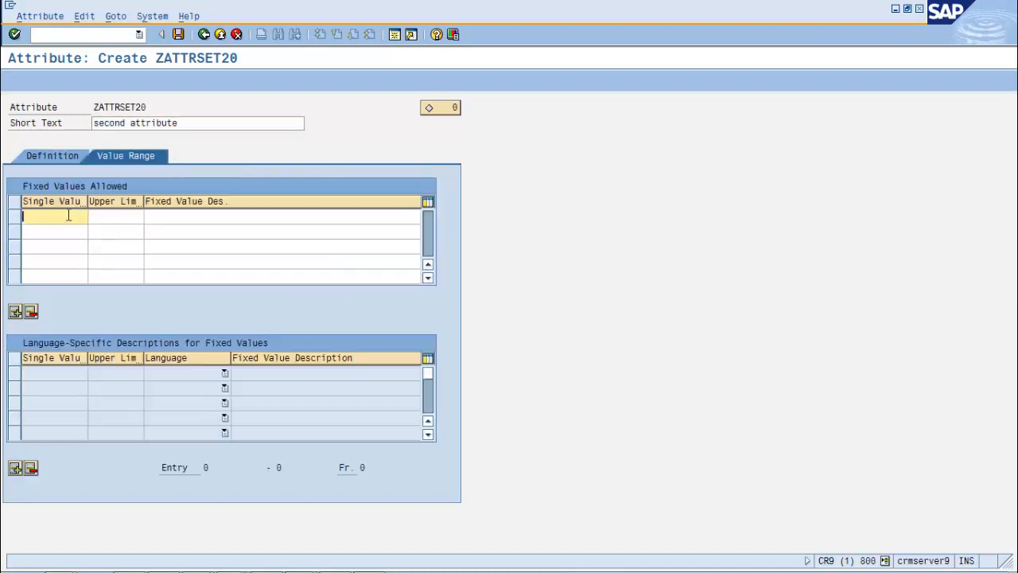
left_click(111, 216)
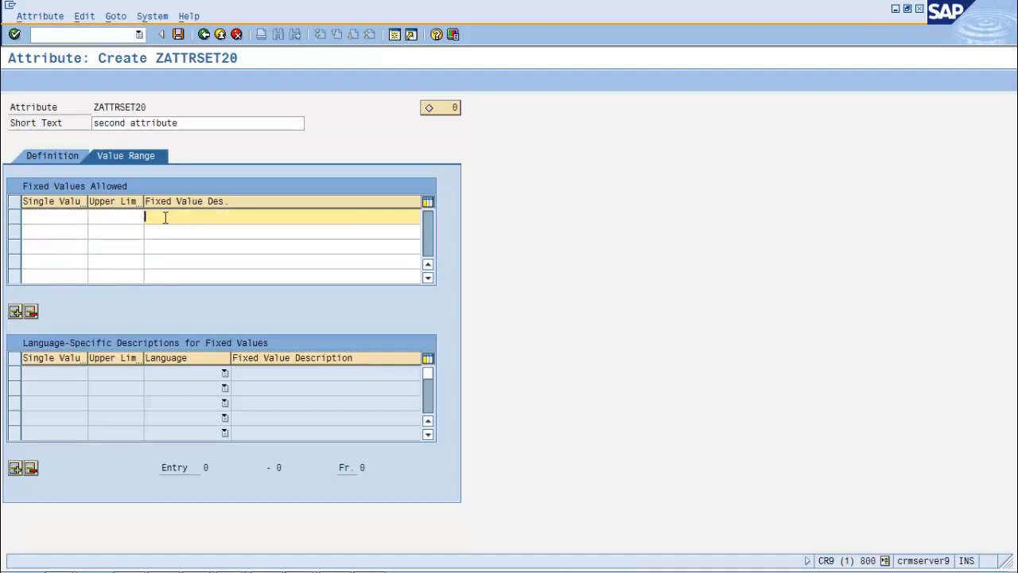
left_click(81, 221)
type("1")
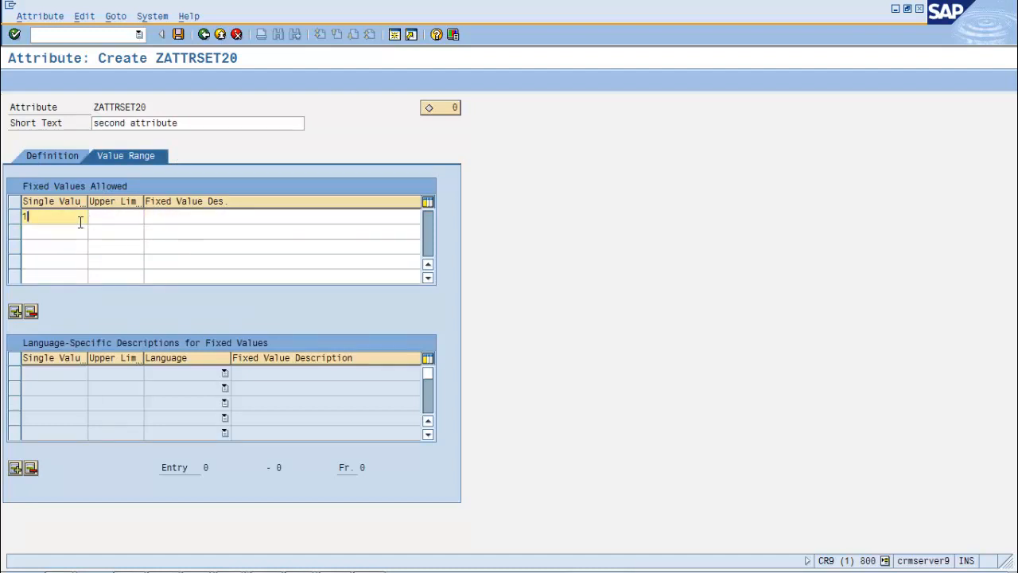
left_click(102, 216)
type("10")
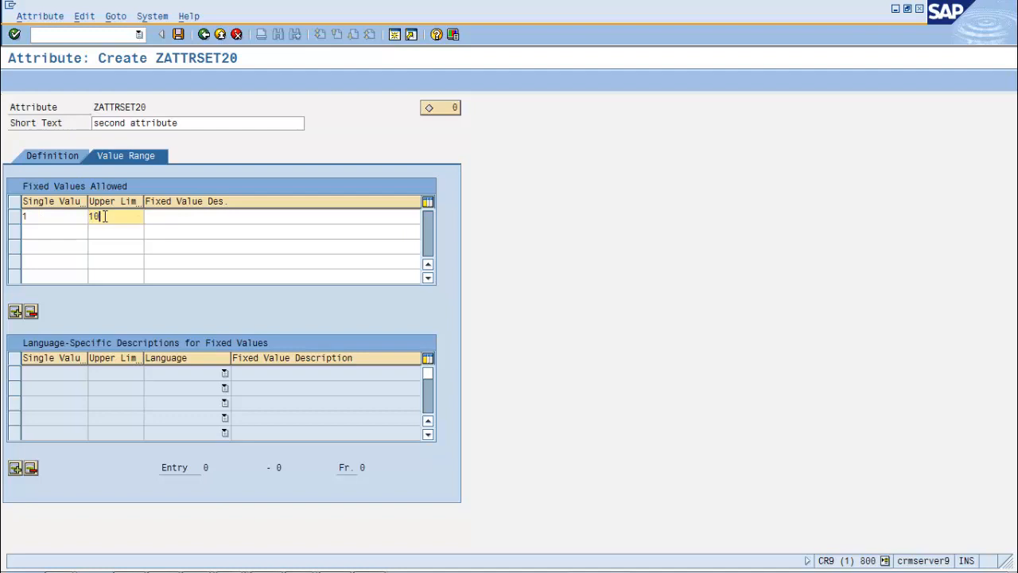
left_click(201, 221)
type("f")
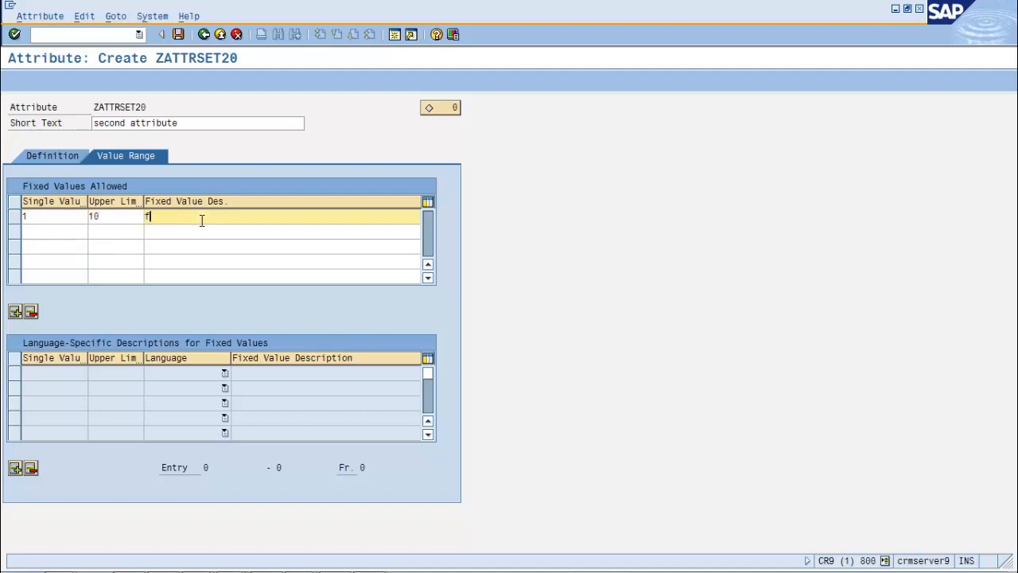
type("irst value trange")
left_click(213, 217)
key("BackSpace")
- Add a second fixed value range from 11 to 20 with the description "second value range"
left_click(39, 230)
type("11")
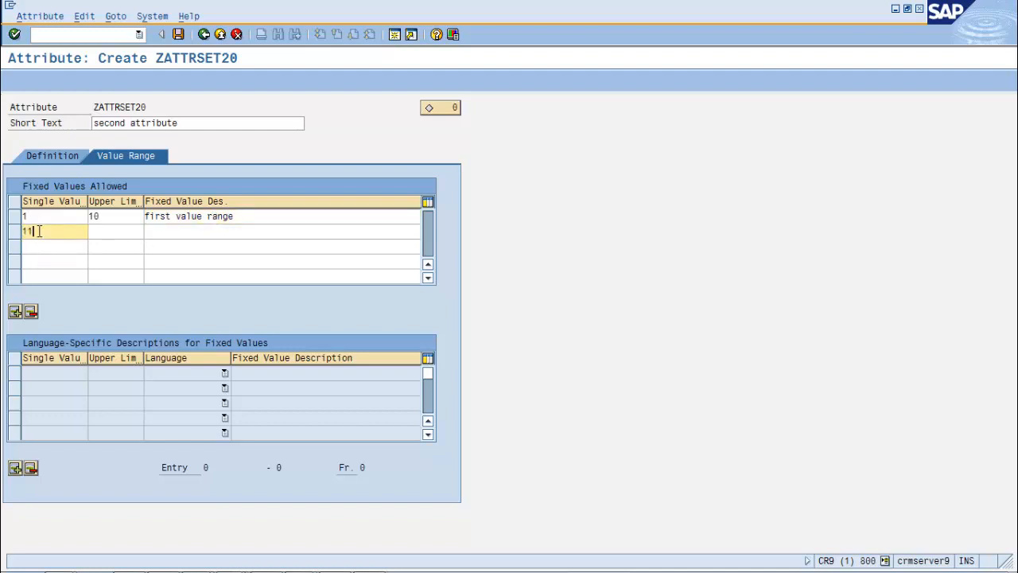
left_click(99, 230)
type("20")
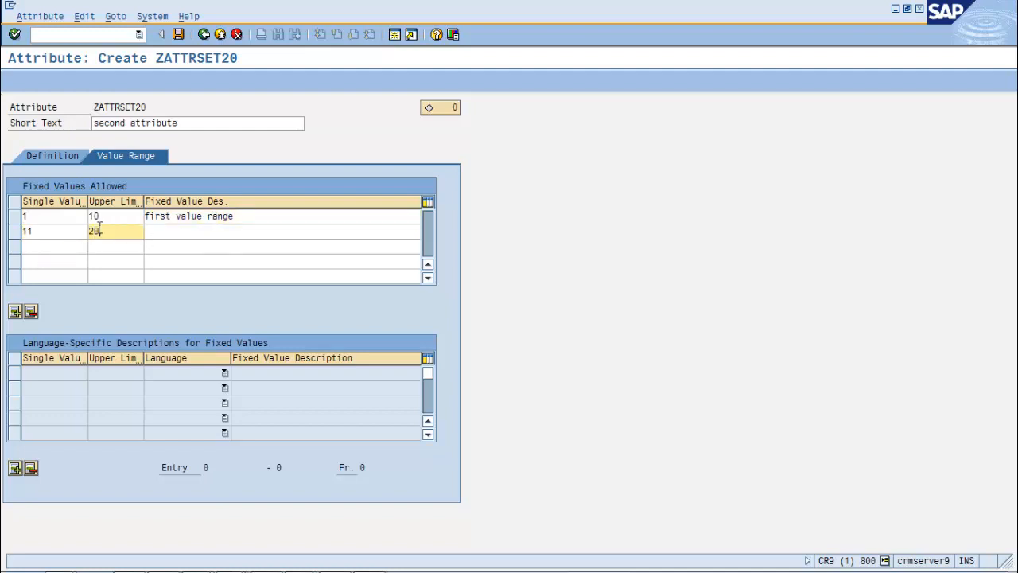
left_click(196, 231)
type("se")
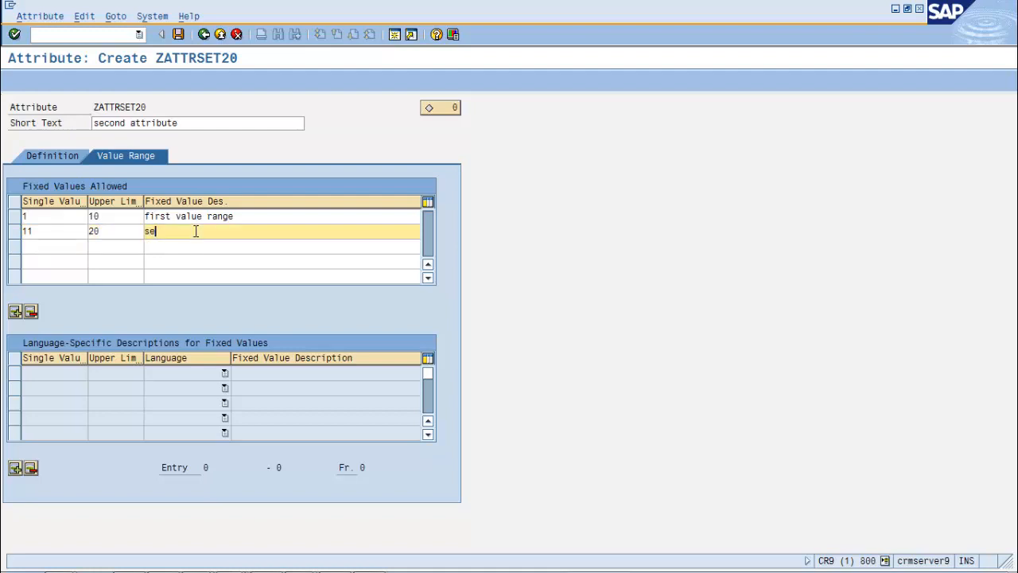
type("cond value range")
- Allow multiple values in the attribute's definition and save the attribute
left_click(56, 156)
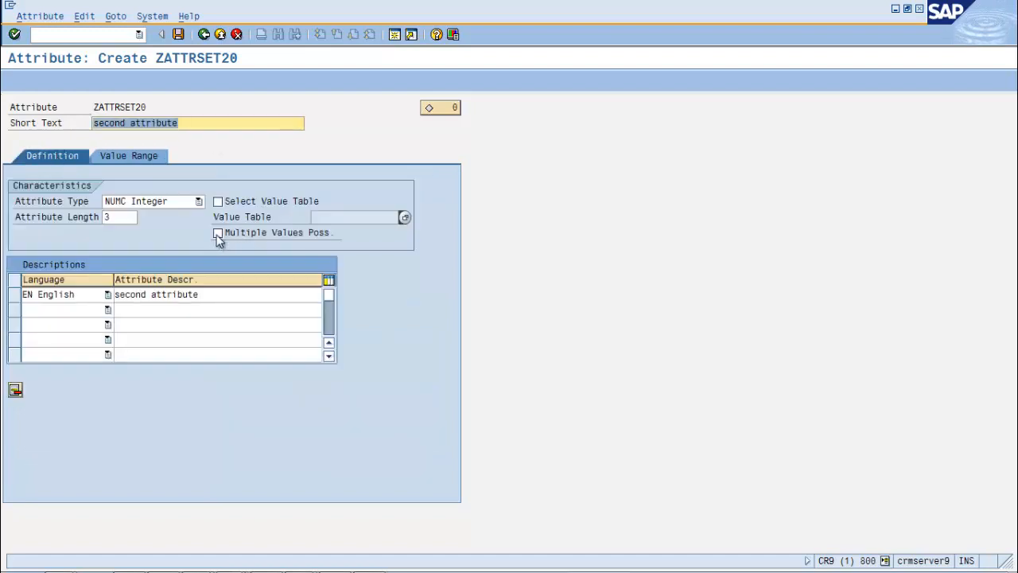
left_click(217, 234)
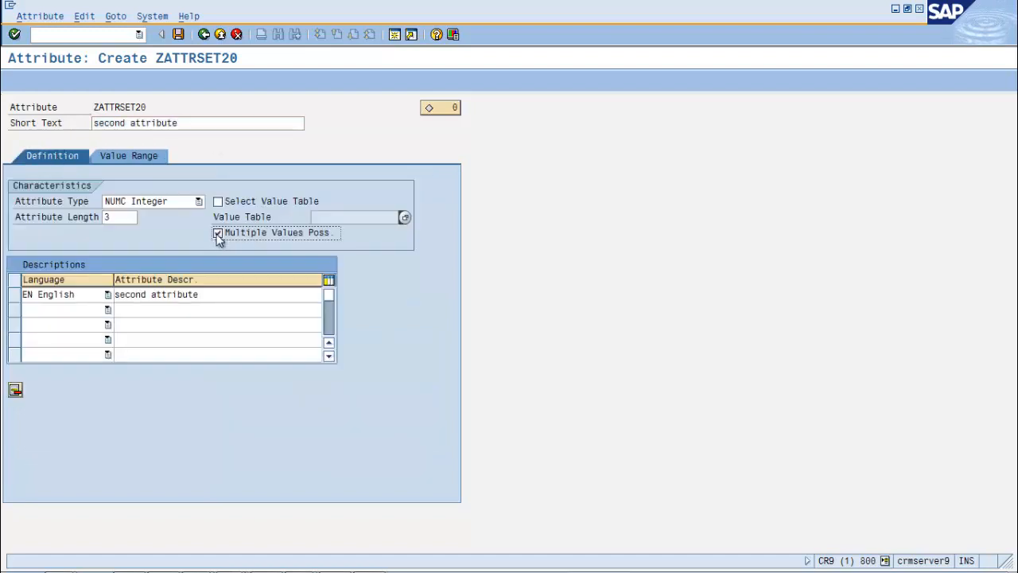
left_click(179, 36)
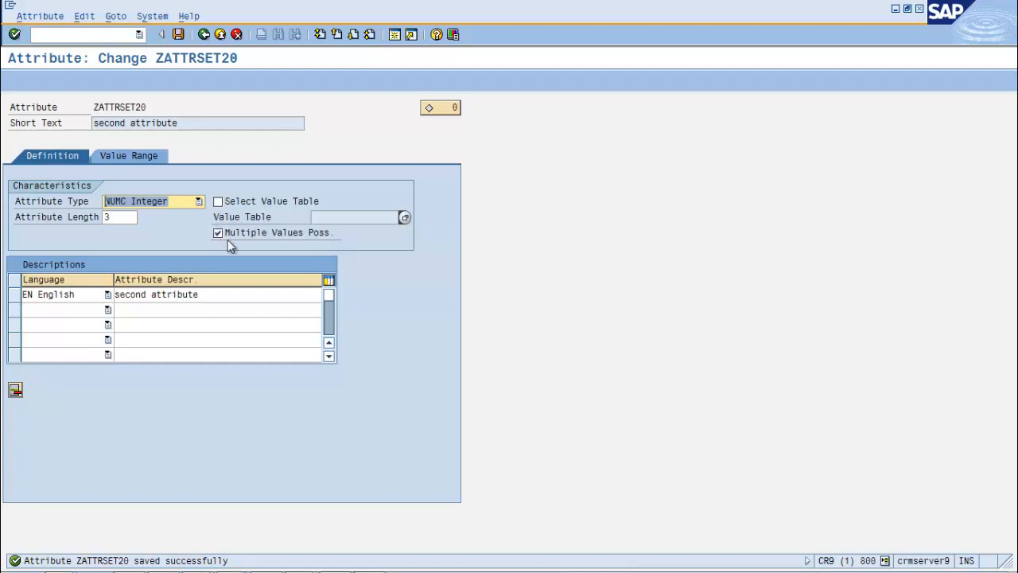
- Review the saved attribute's value range and definition, and return to the initial selection of set types and attributes
left_click(130, 157)
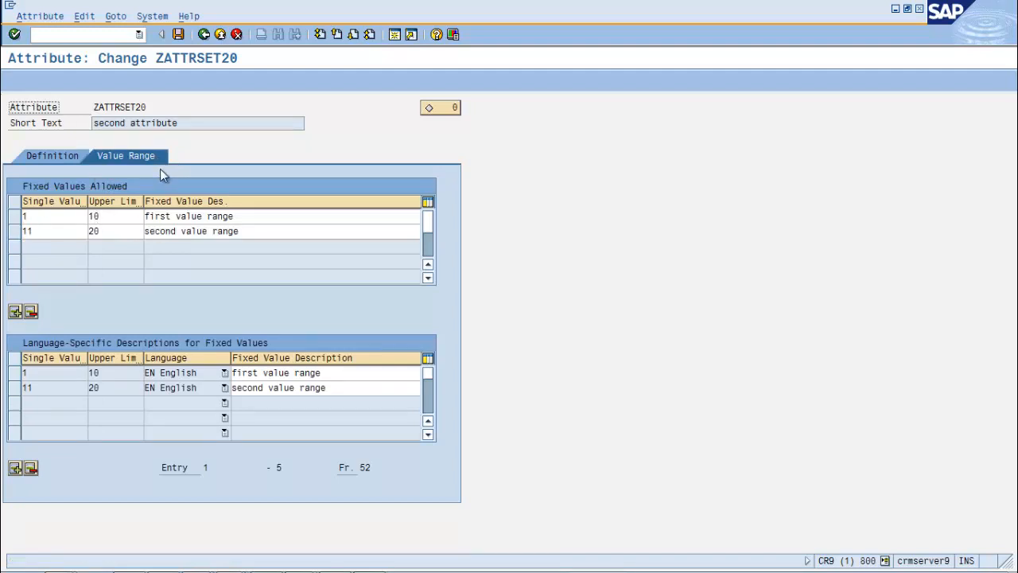
left_click(47, 155)
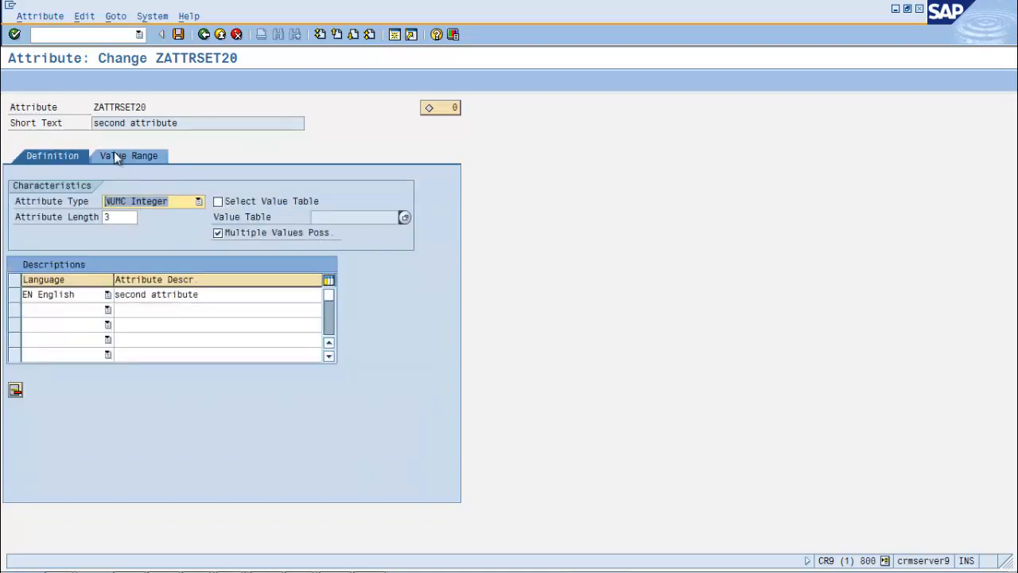
left_click(114, 155)
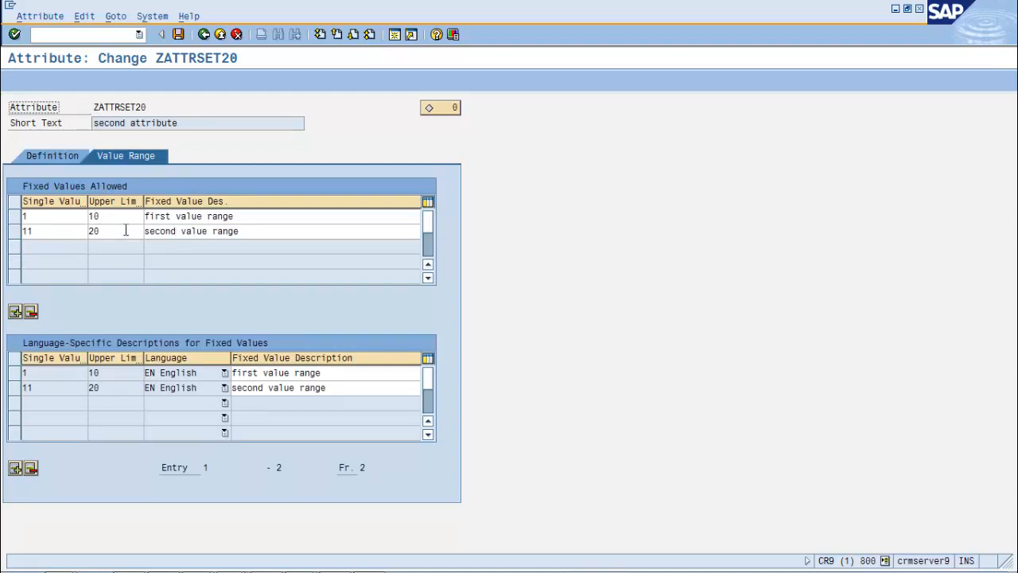
left_click(213, 35)
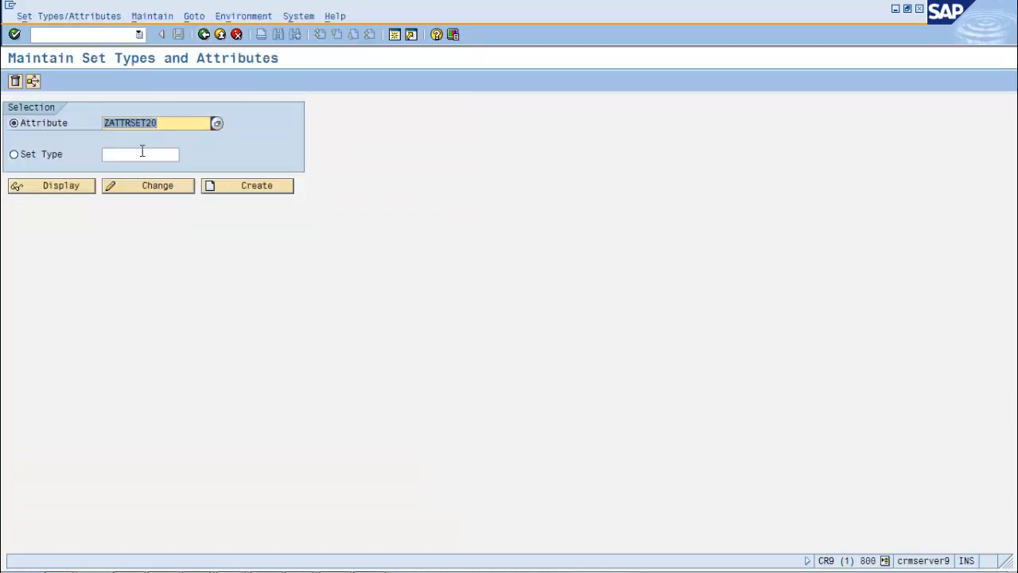
- Switch the selection to set types and start creating the set type ZSET10
left_click(14, 155)
left_click(127, 154)
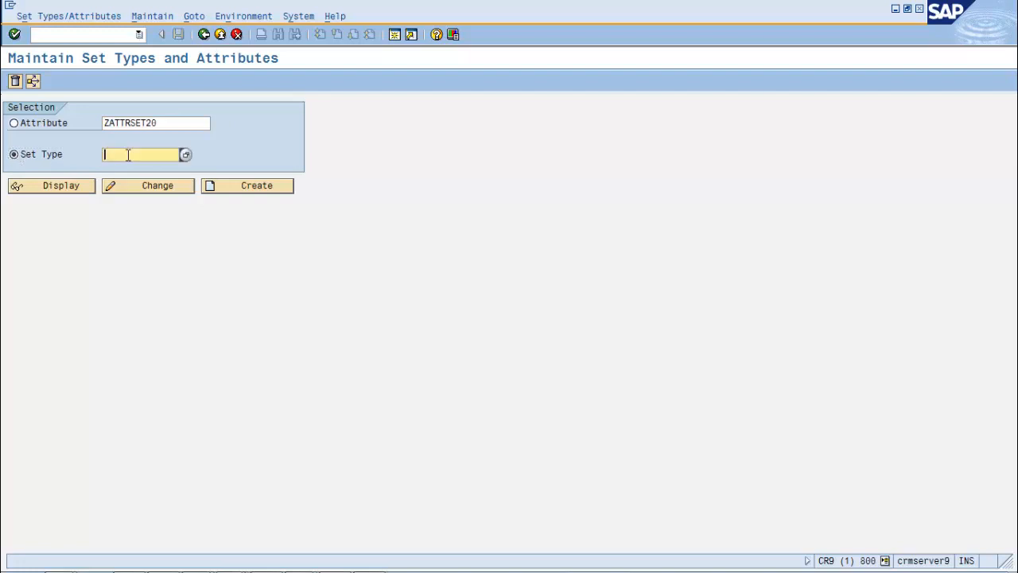
type("zset10")
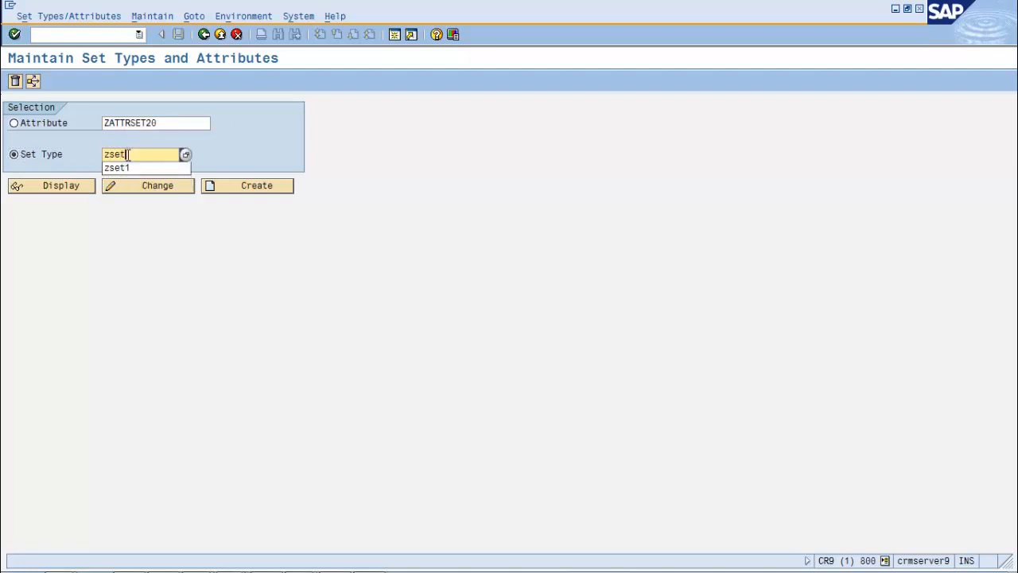
left_click(268, 195)
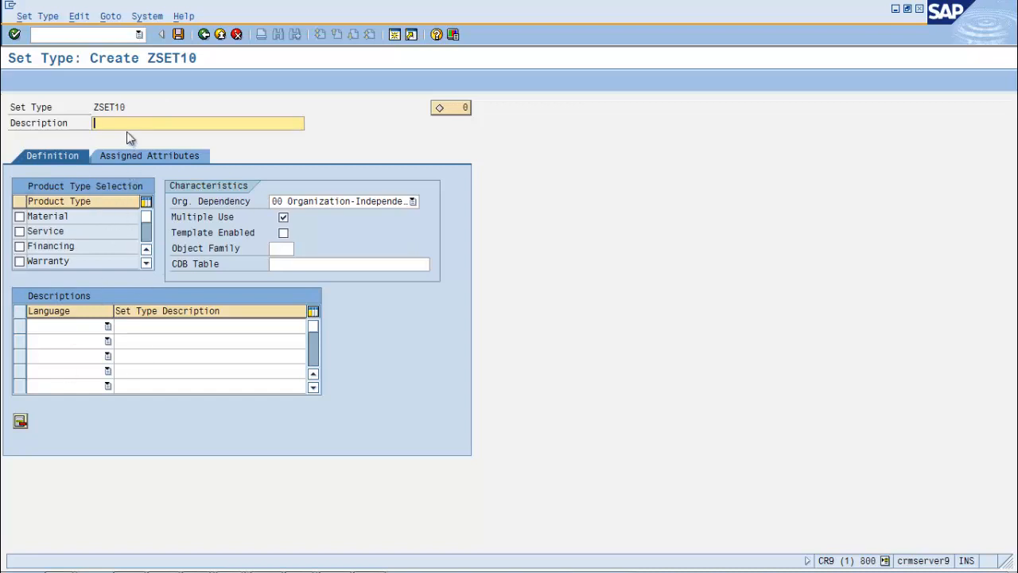
- Describe the set type as "my first set type", choose Material as its product type and make it template enabled
type("My first set type")
left_click(19, 217)
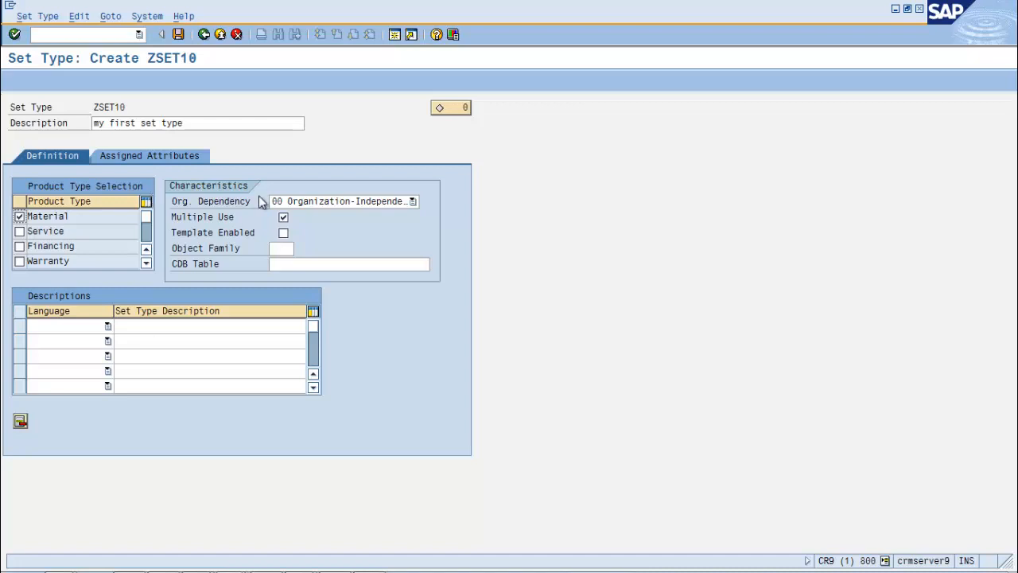
left_click(284, 234)
- Enter ZATTR10 as the first assigned attribute of the set type and confirm the entry
left_click(143, 157)
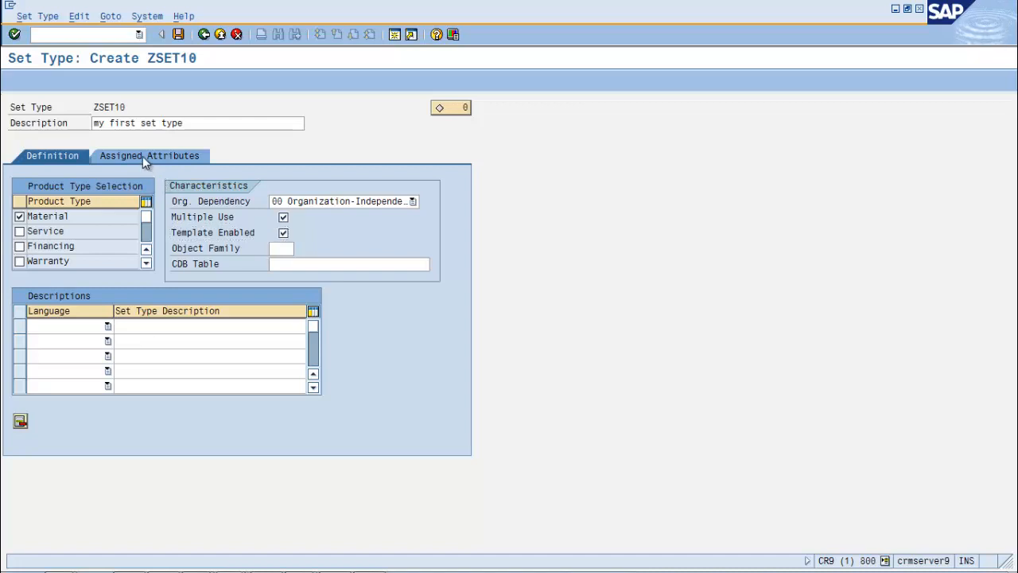
left_click(67, 202)
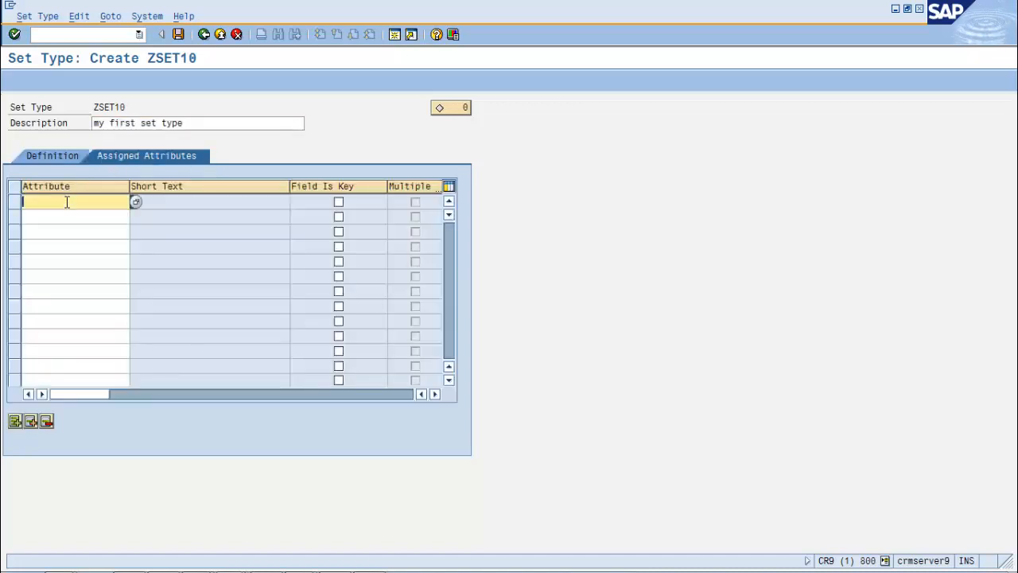
type("zattr10")
key("Return")
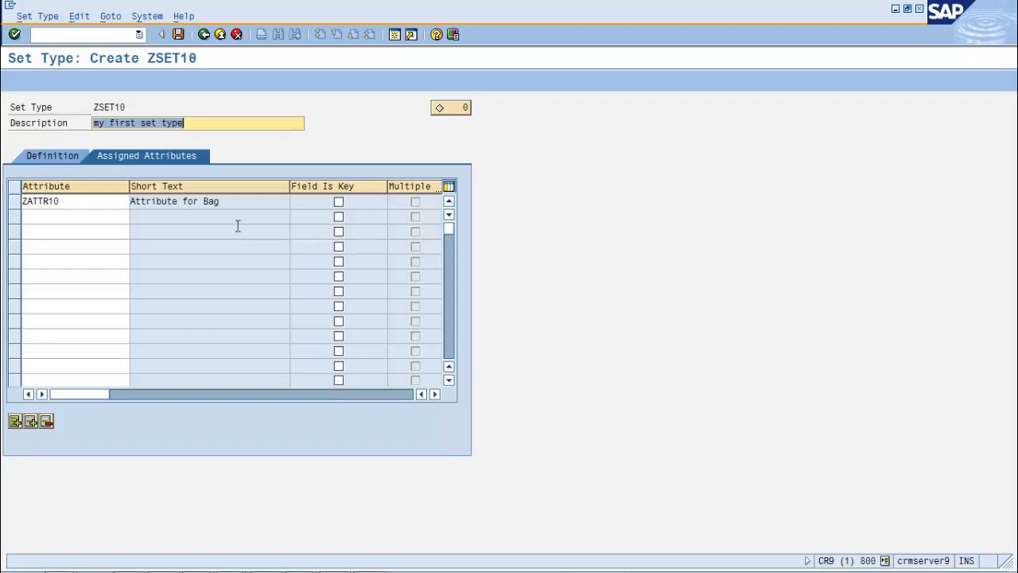
- Replace the set type's first assigned attribute with ZATTRSET10, searching the customer-defined attributes for zattr*
left_click(92, 205)
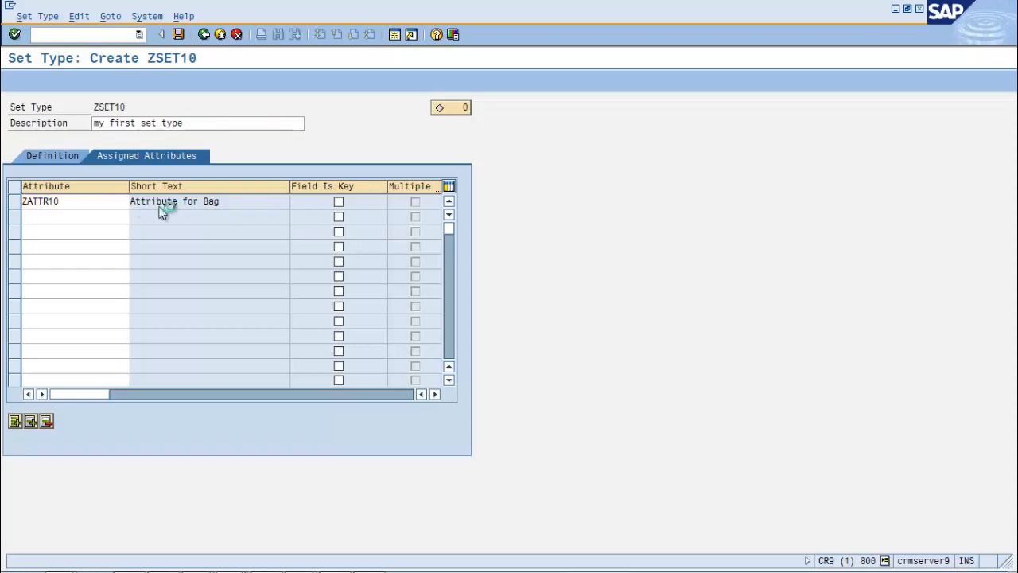
left_click(166, 244)
type("zaat")
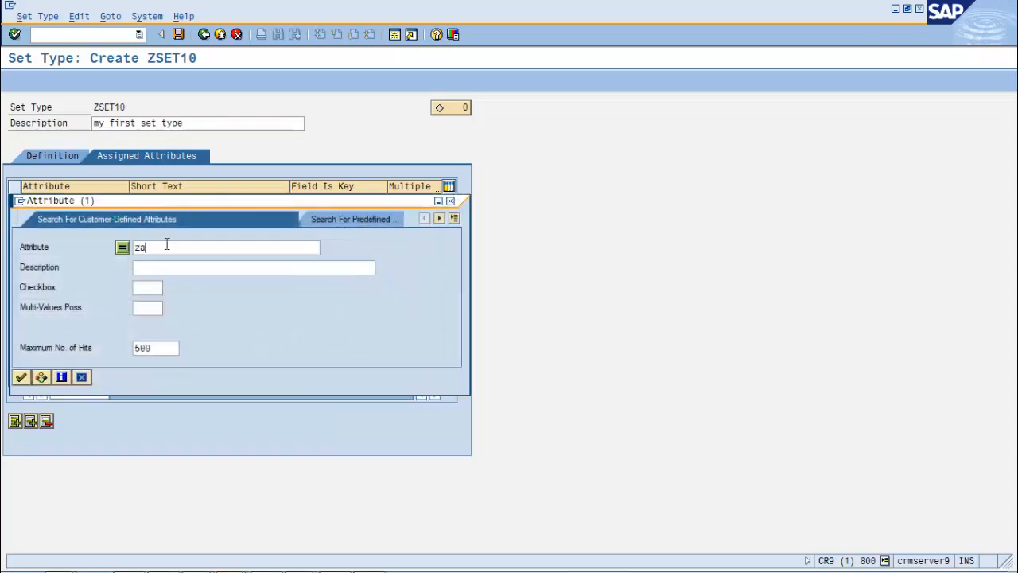
key("BackSpace")
key("BackSpace")
type("ttr*")
key("Return")
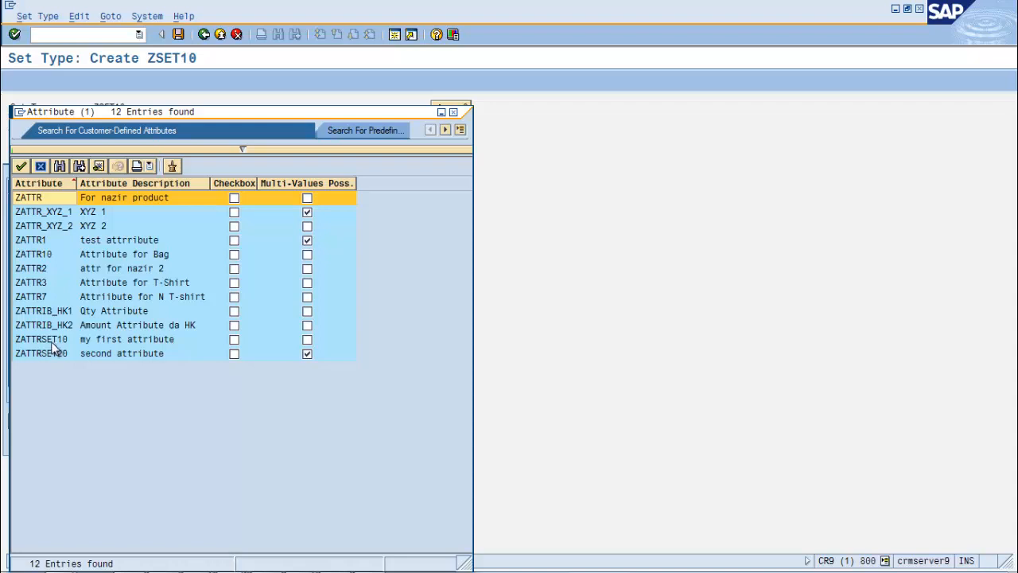
double_click(53, 342)
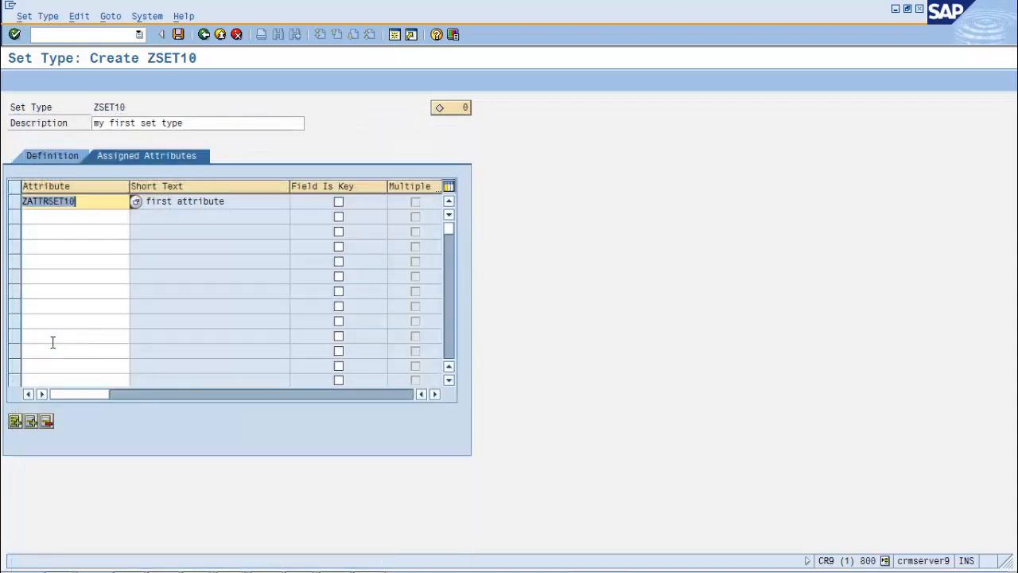
left_click(94, 206)
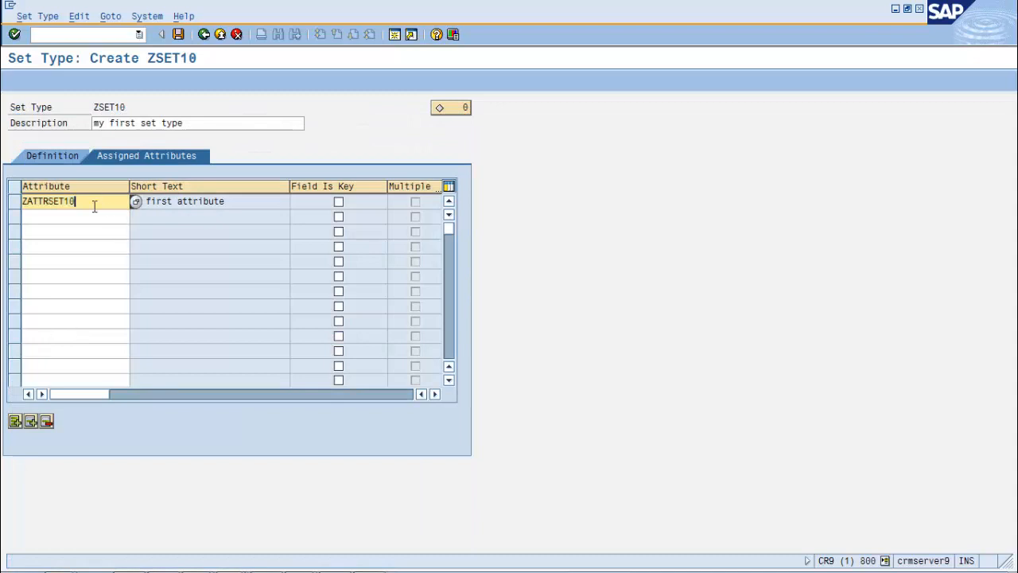
left_click(192, 202)
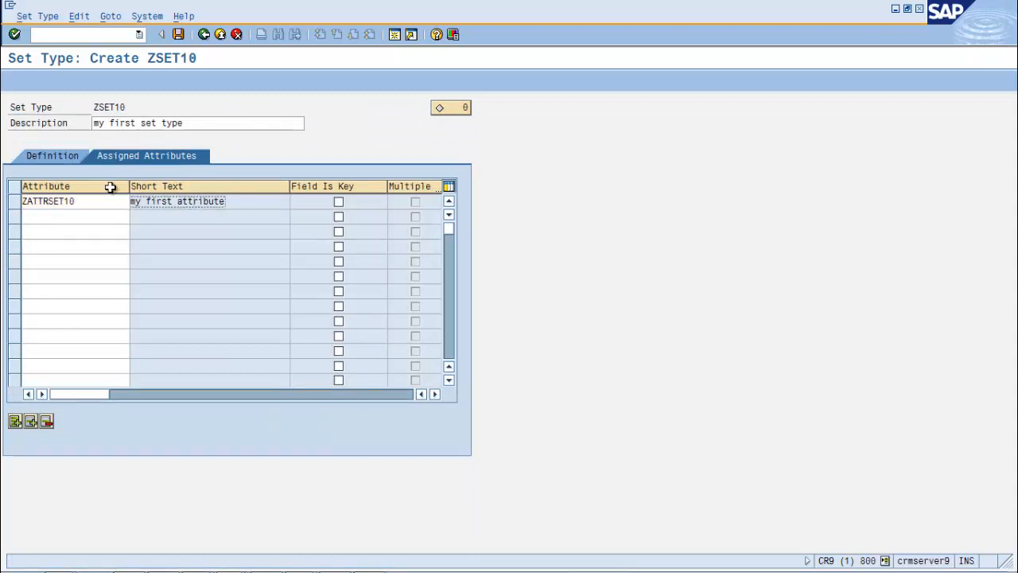
left_click(90, 202)
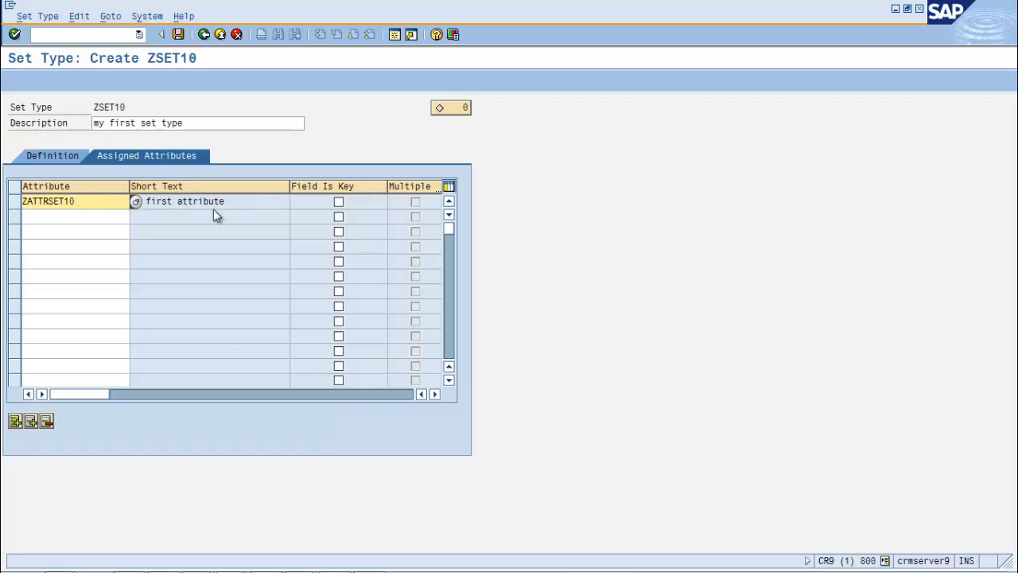
left_click(437, 393)
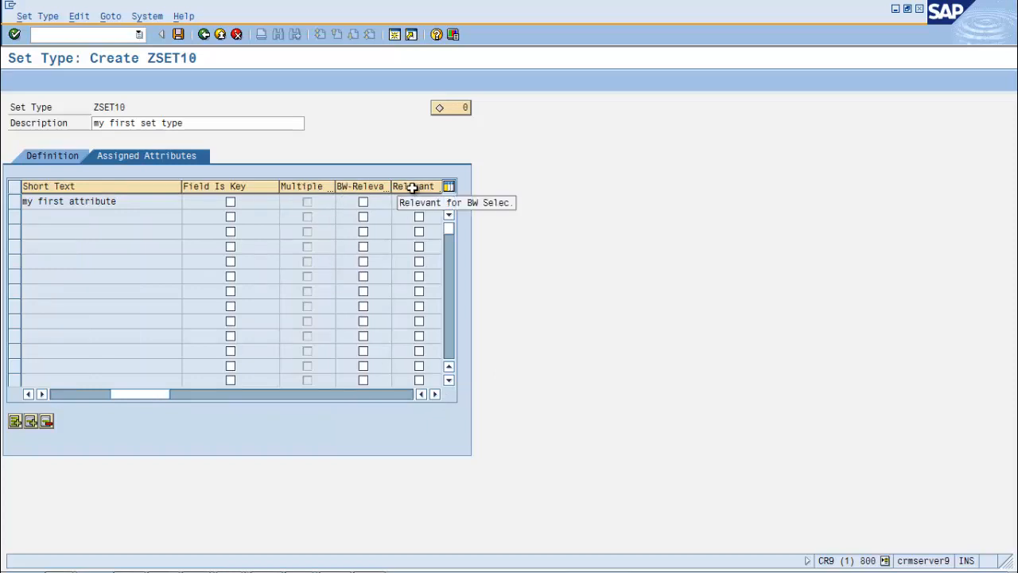
left_click(434, 393)
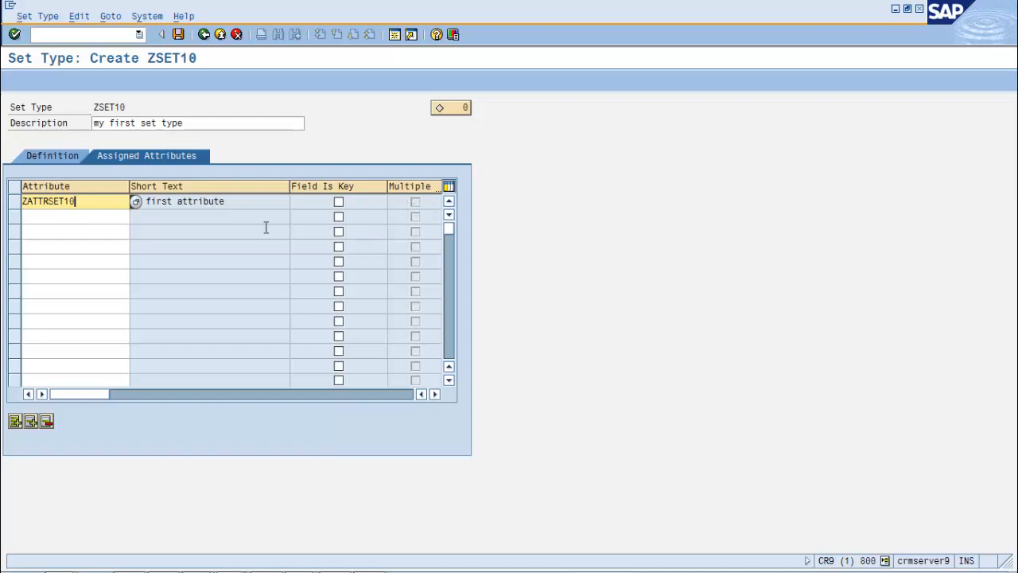
- Assign ZATTRSET20 as the second attribute of the set type and confirm the entry
left_click(77, 215)
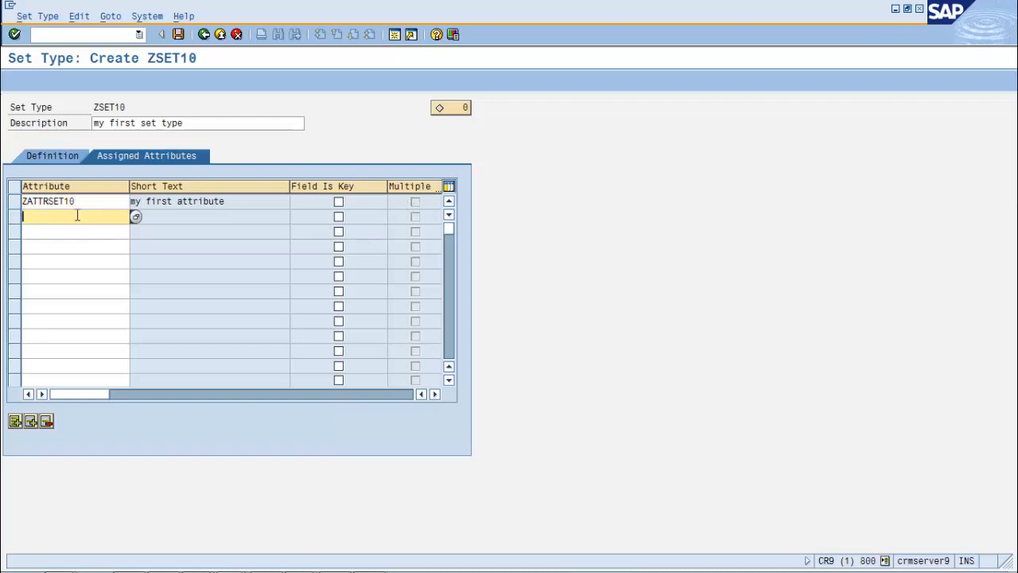
type("zattr")
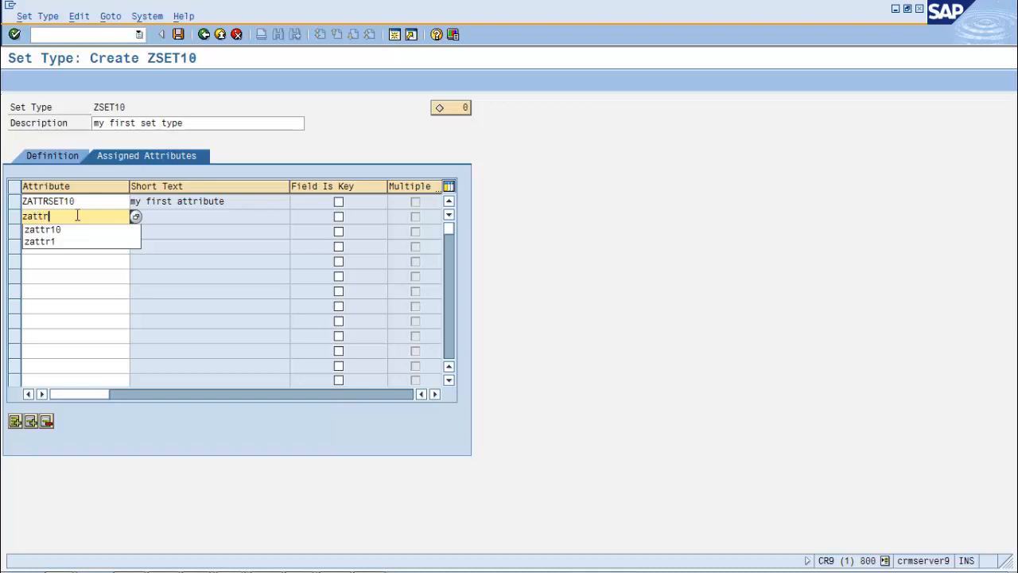
type("set2")
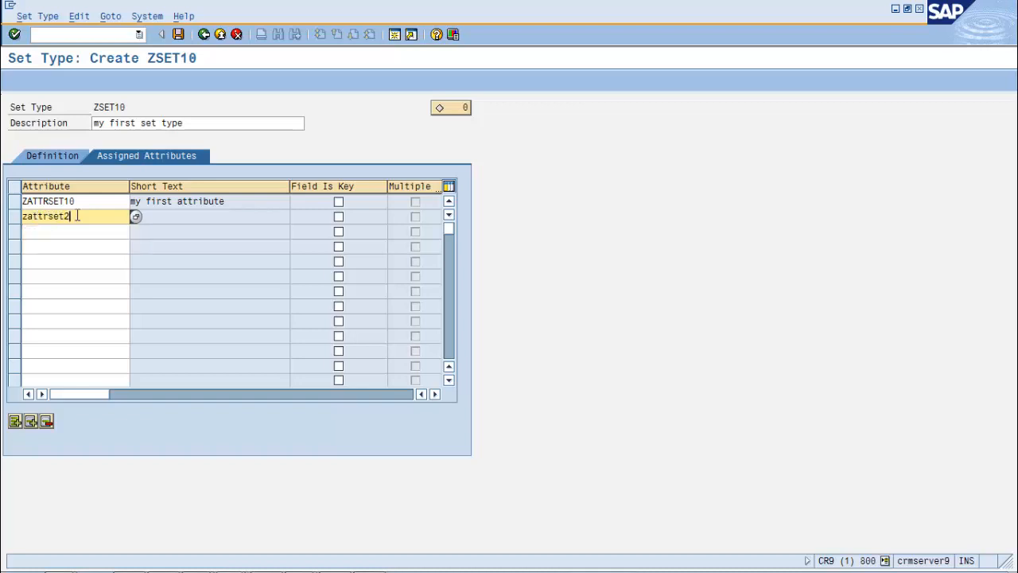
type("0")
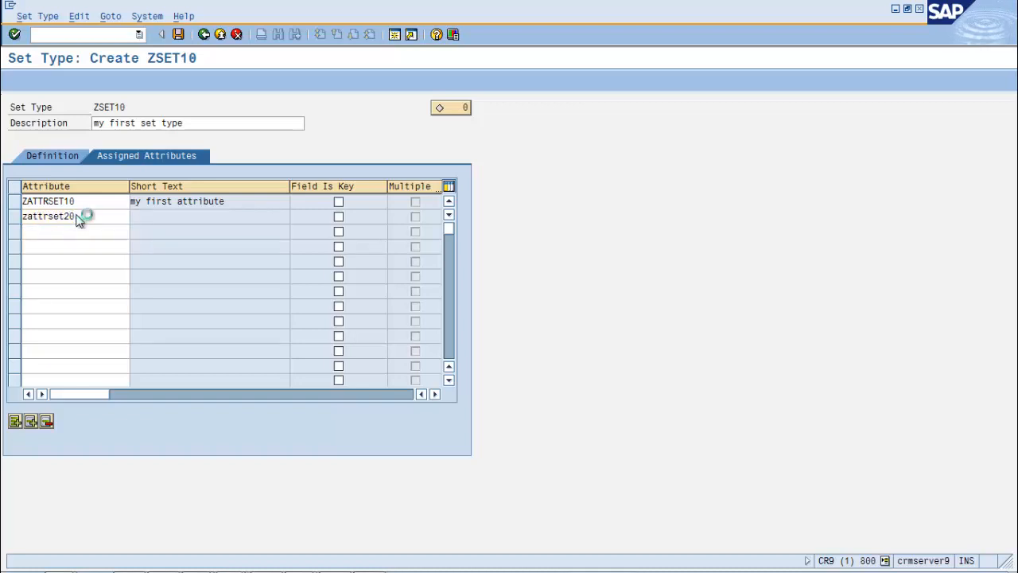
key("Return")
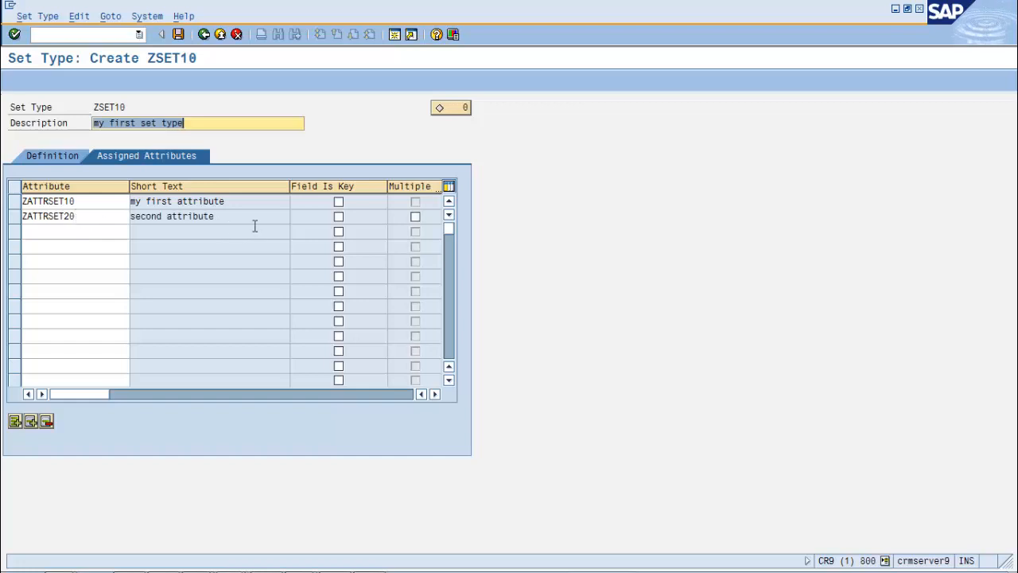
- Mark ZATTRSET20 as multiple in the attribute assignment and save the set type
left_click(415, 217)
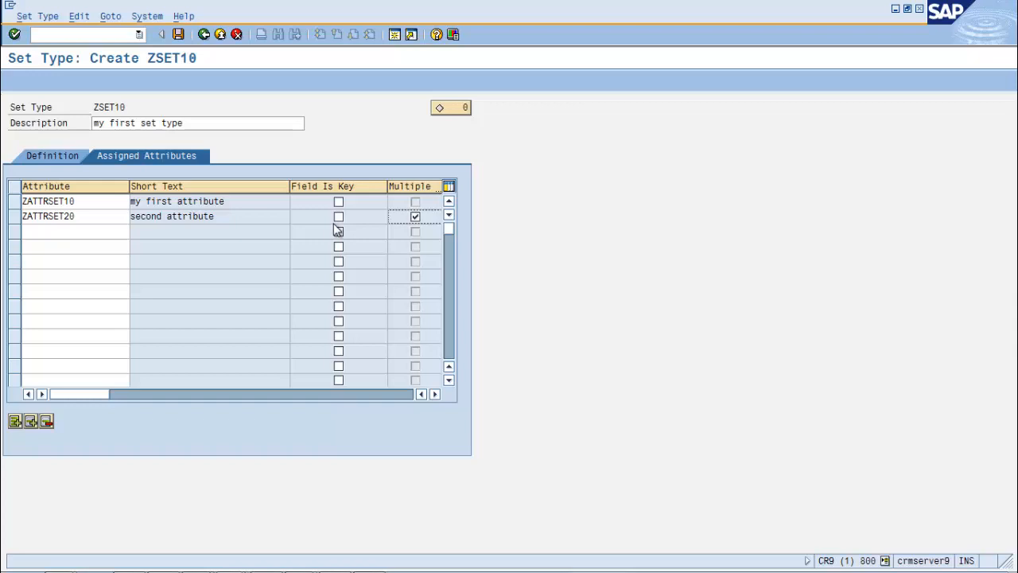
left_click(435, 394)
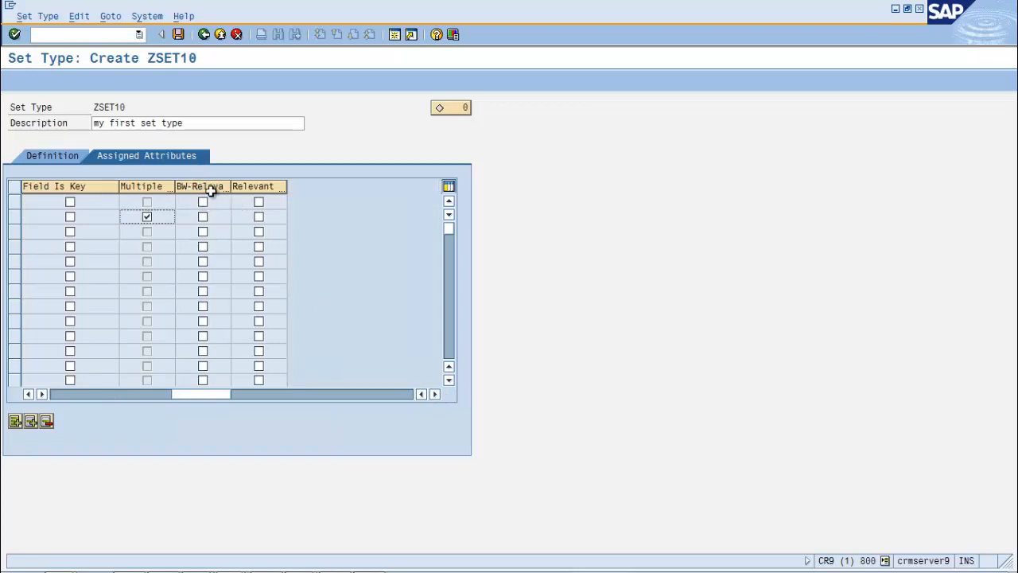
left_click(182, 35)
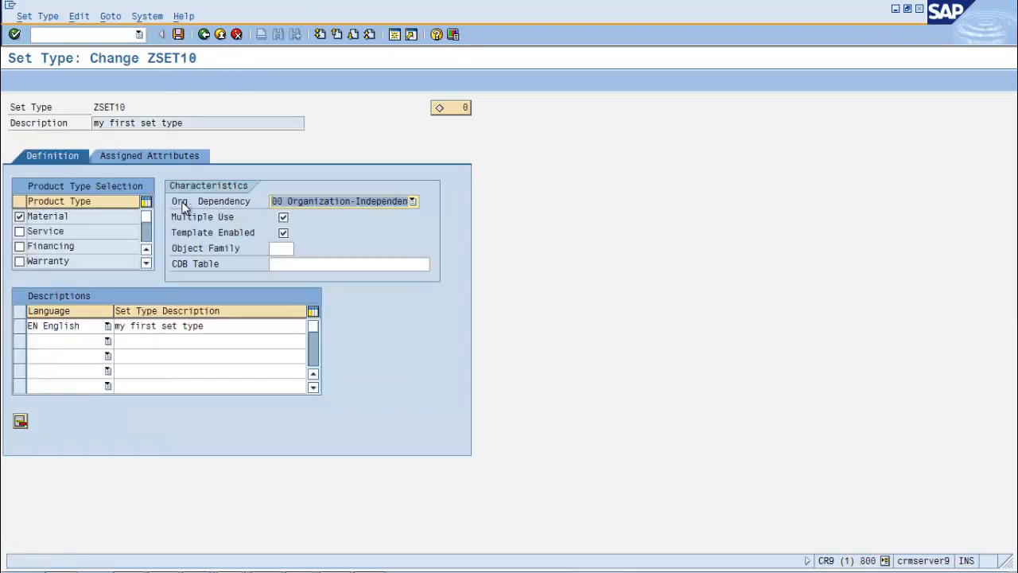
- Check the available organizational dependency options of the set type and leave set type maintenance for the SAP Easy Access screen
left_click(335, 201)
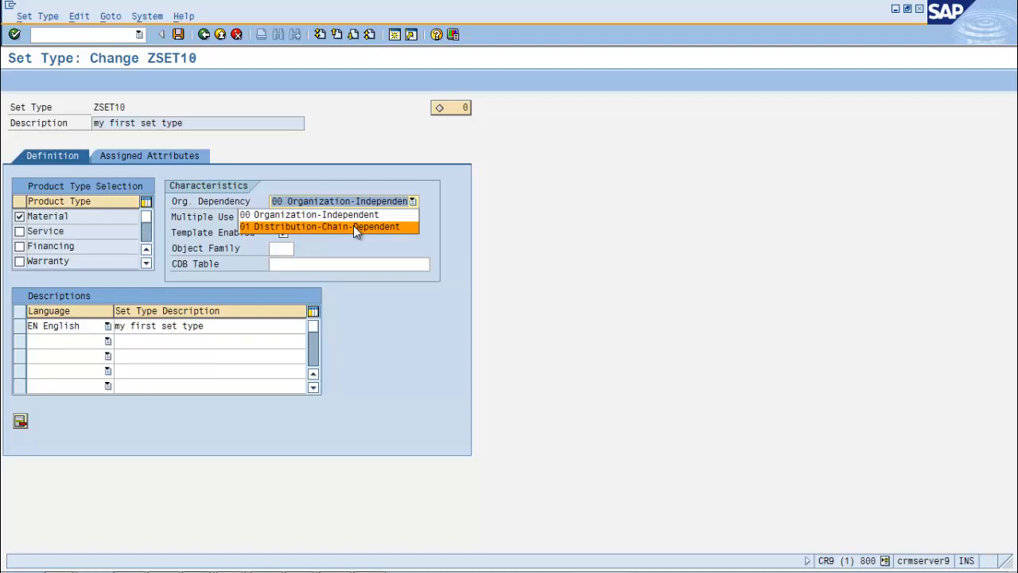
left_click(567, 239)
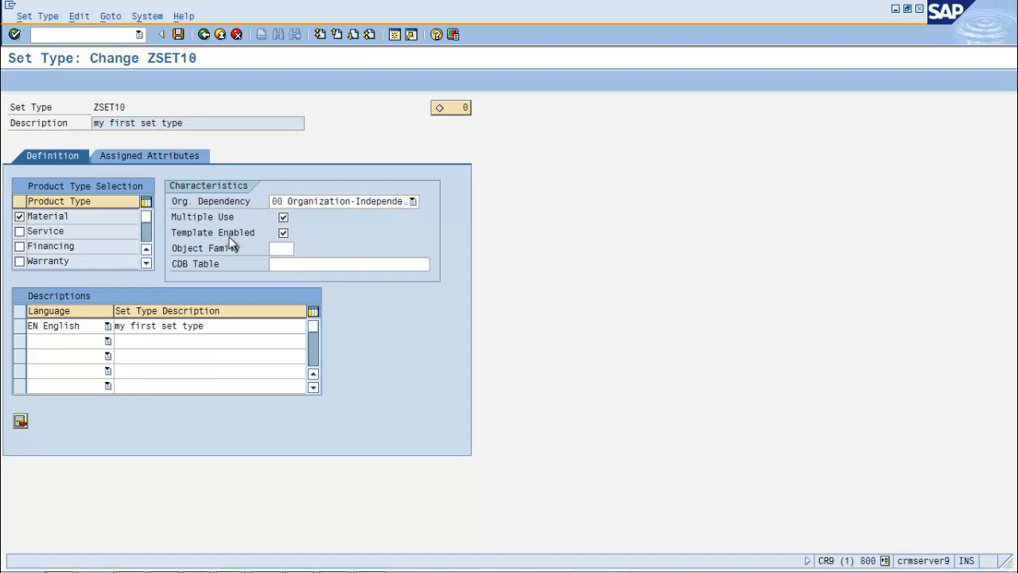
key("F3")
key("F3")
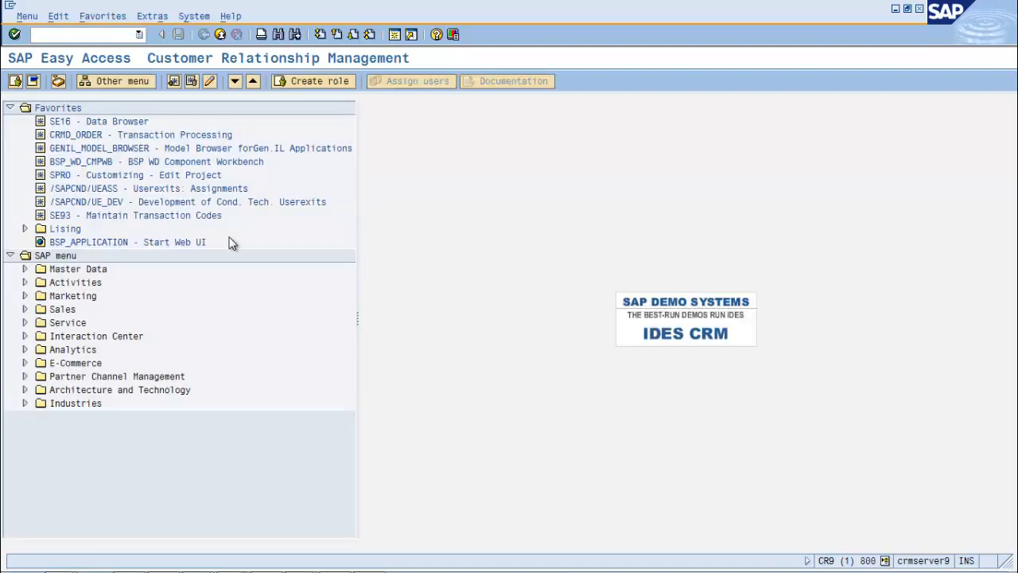
- Run transaction spro and display the SAP Reference IMG
left_click(111, 36)
type("spro")
key("Return")
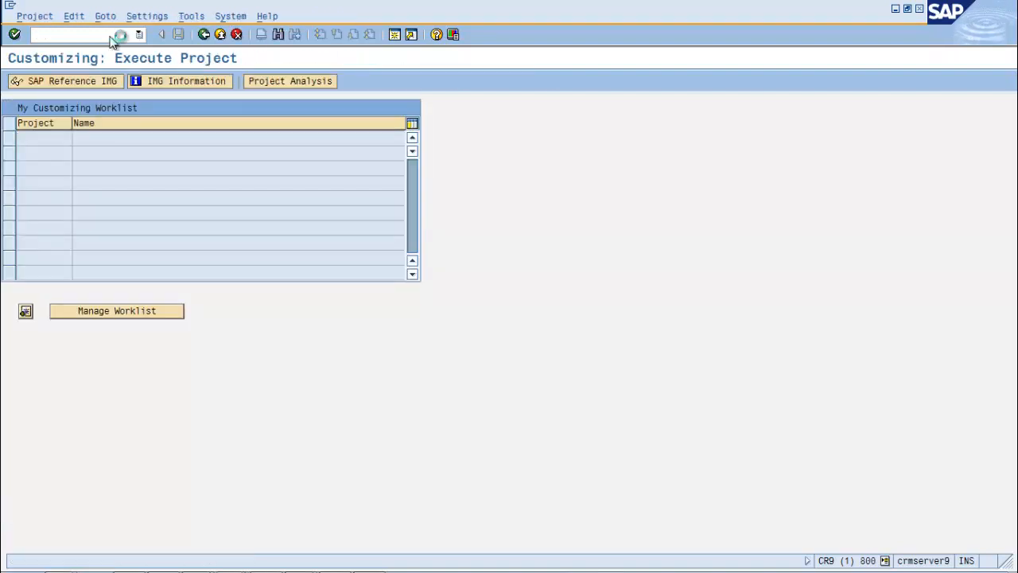
left_click(91, 81)
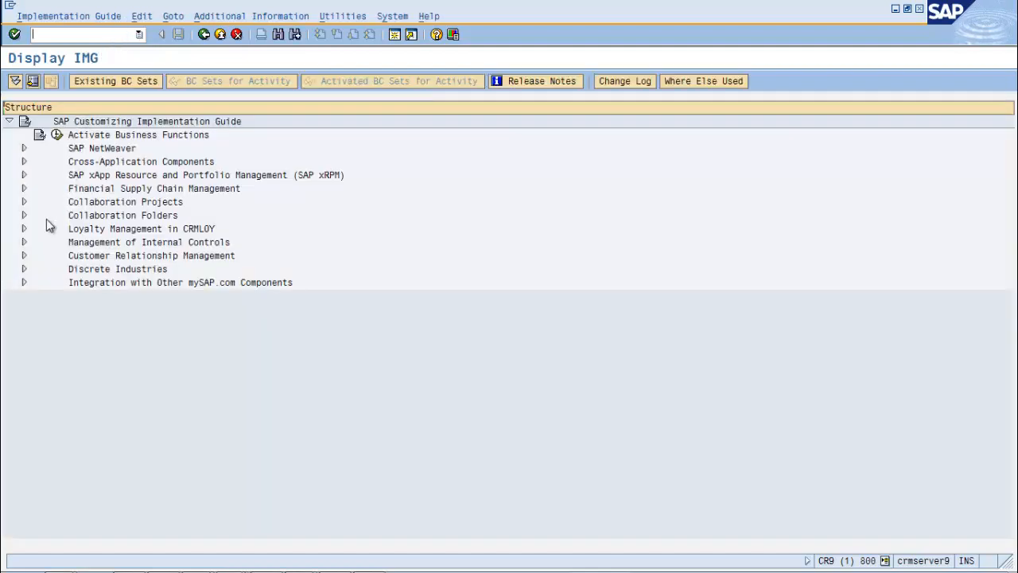
- Execute the Maintain Mini-Templates activity under Cross-Application Components, SAP Product, Templates
left_click(24, 161)
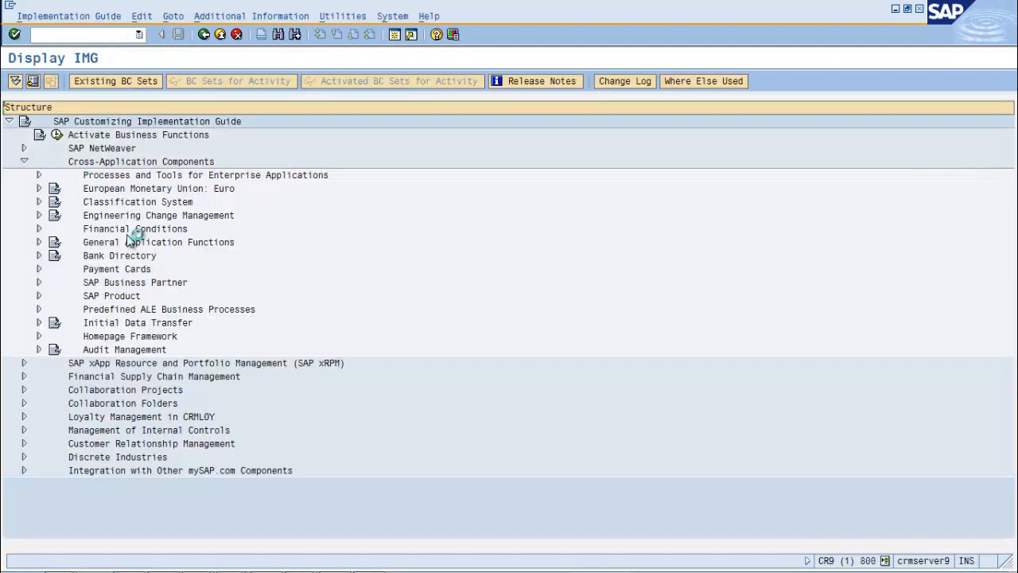
left_click(39, 296)
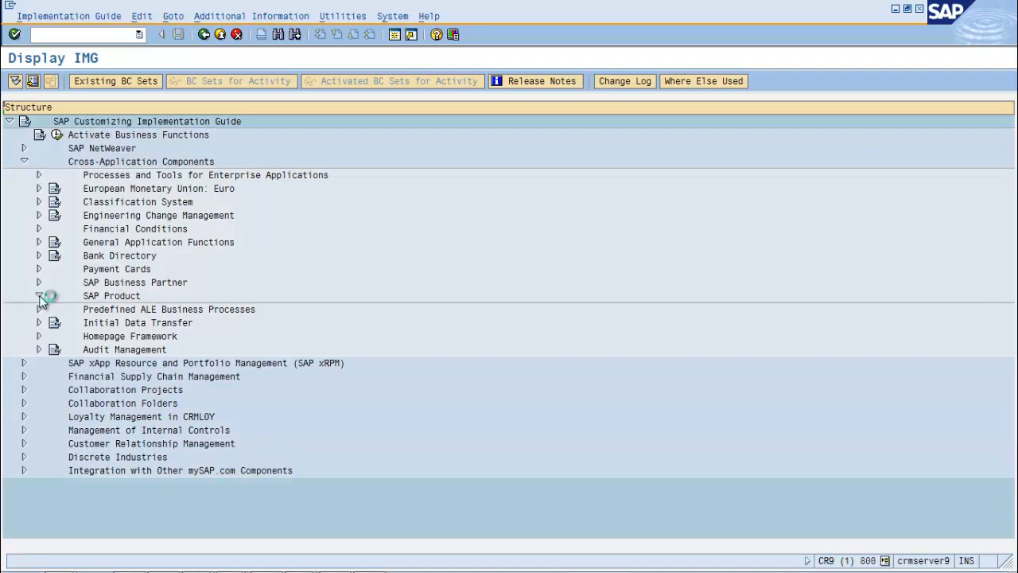
left_click(54, 363)
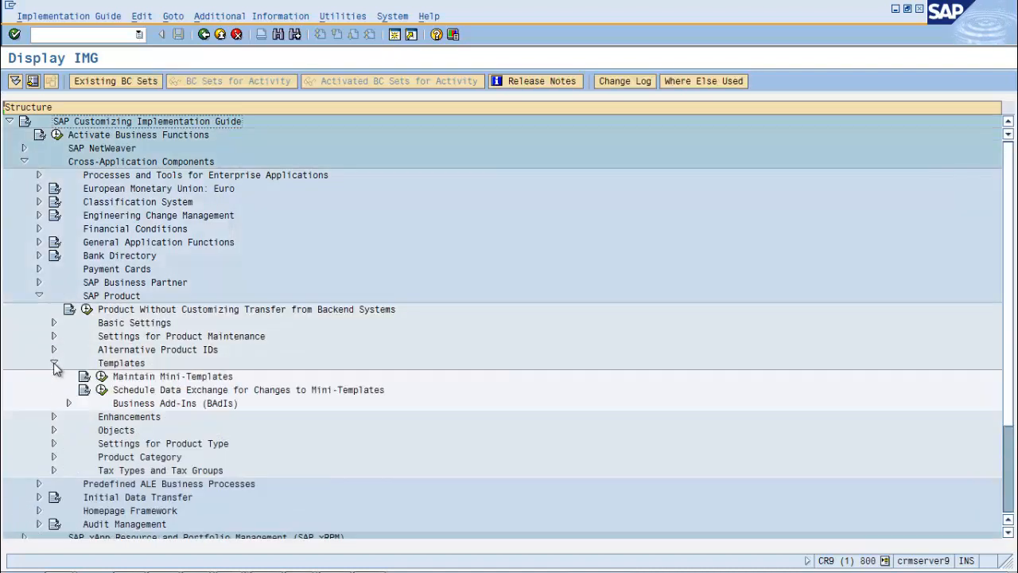
left_click(102, 377)
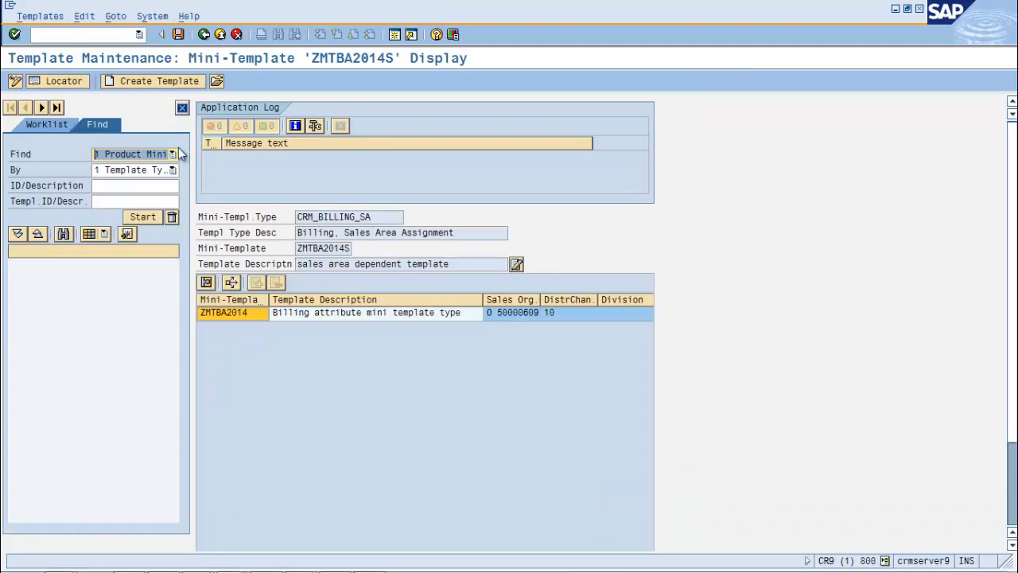
- Start creating a new mini-template and choose PROD (Product) as its application object
left_click(165, 82)
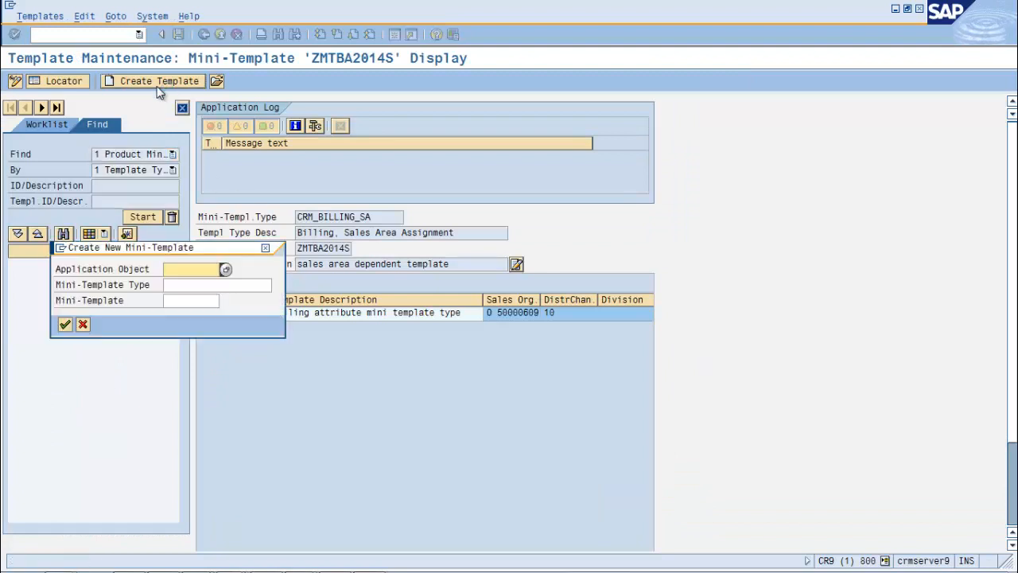
left_click(227, 271)
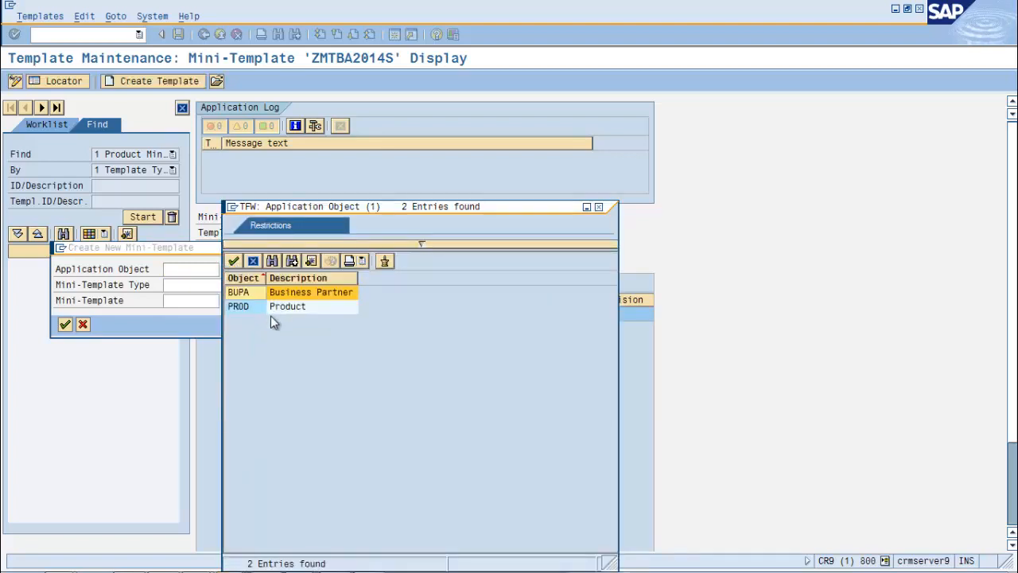
left_click(241, 307)
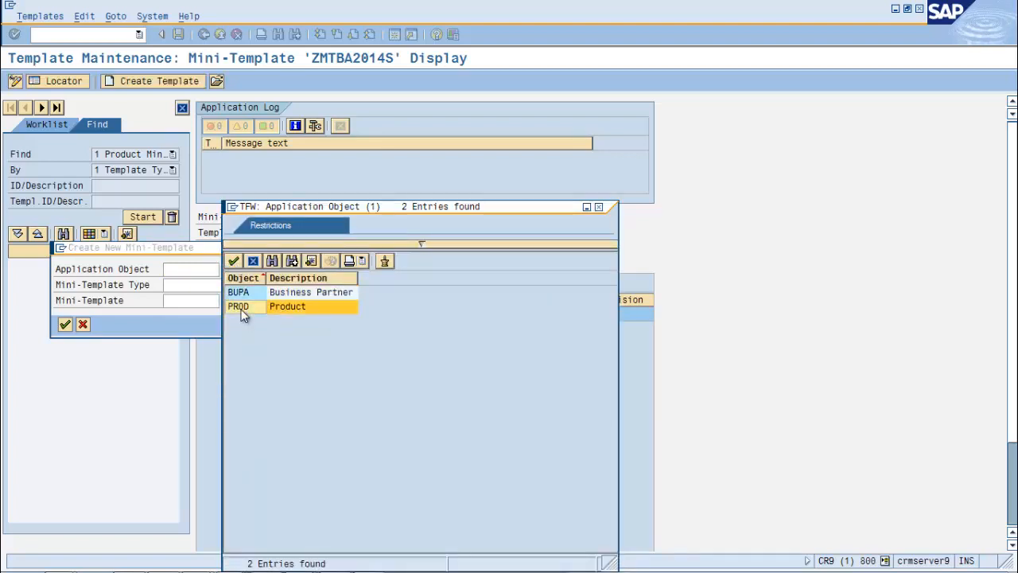
double_click(242, 310)
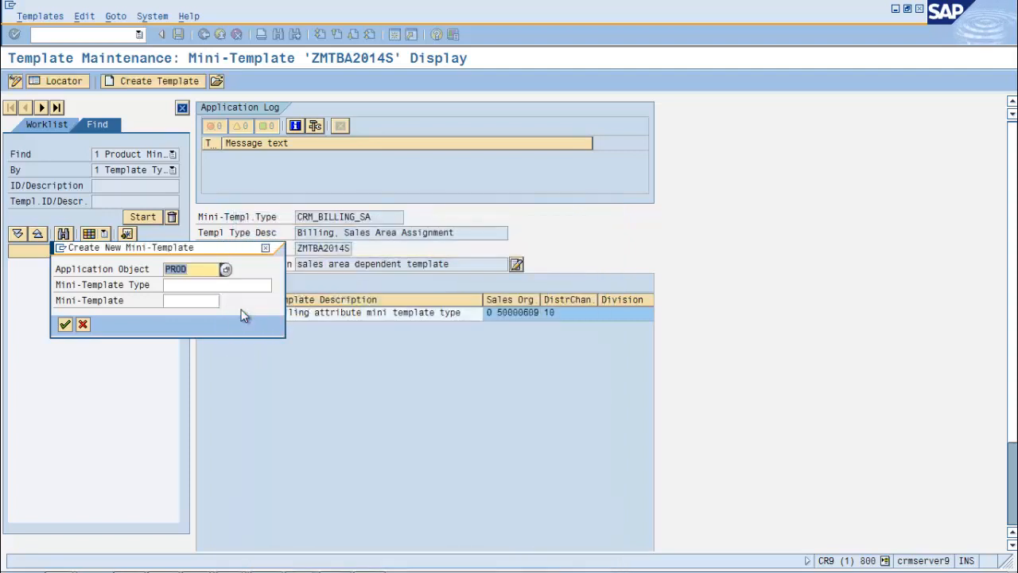
- Find ZSET10 among the available mini-template types and choose it for the new mini-template
left_click(188, 285)
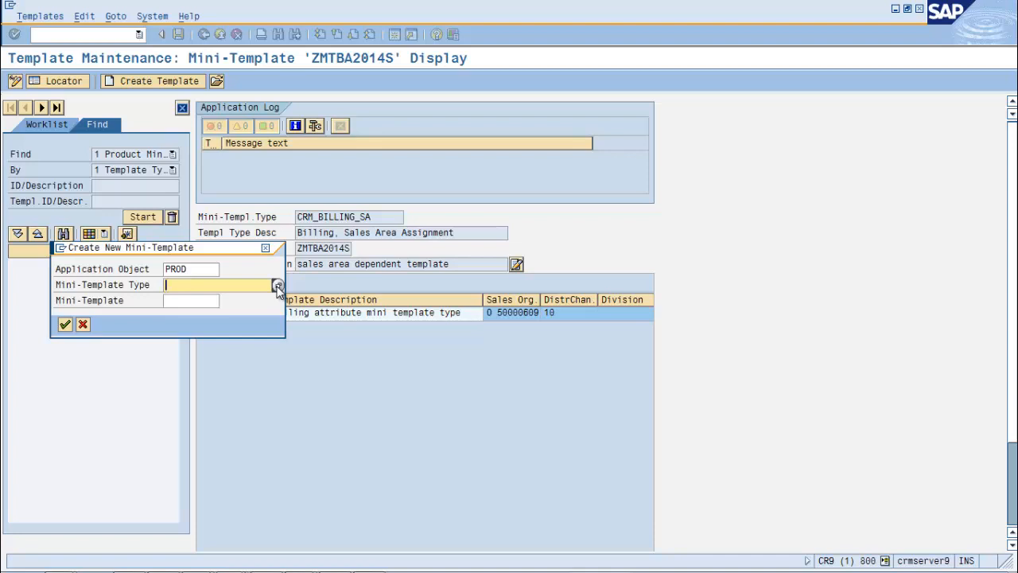
left_click(277, 286)
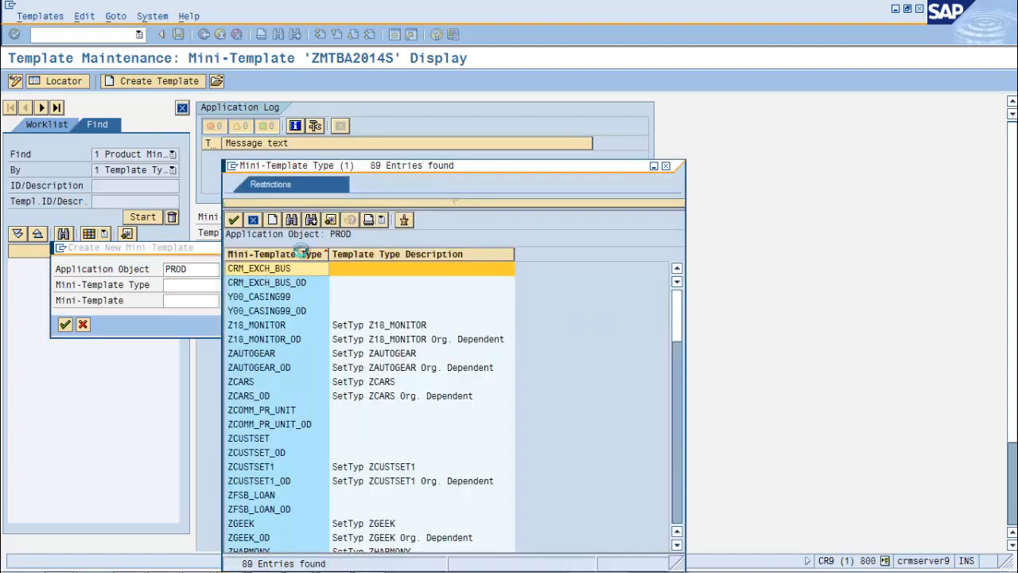
left_click(291, 219)
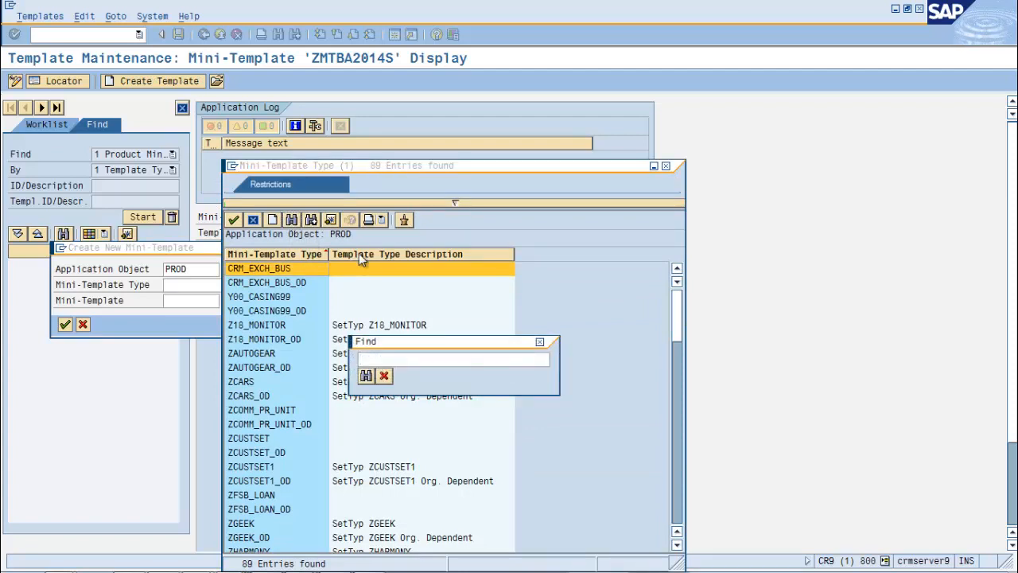
type("zset10")
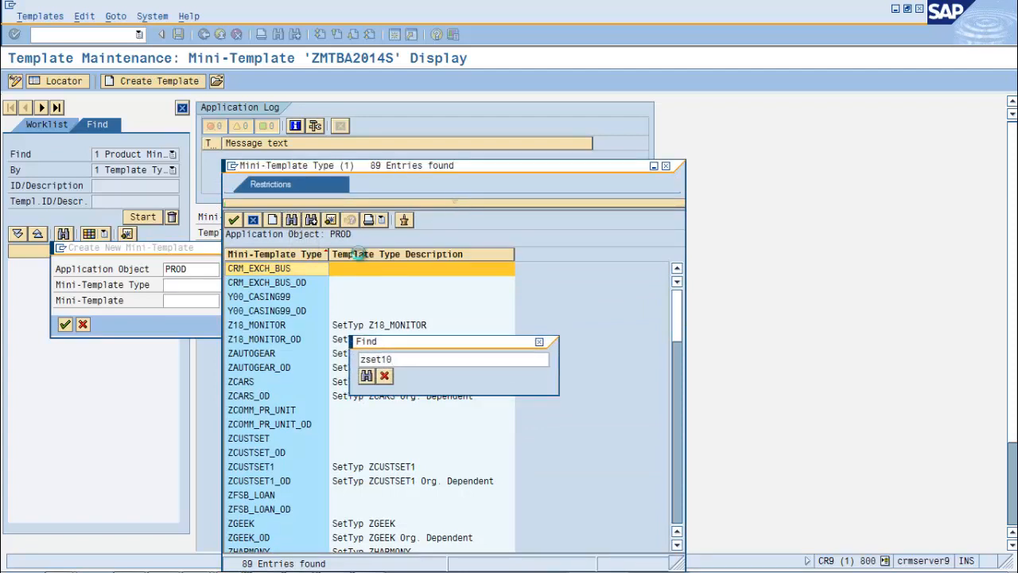
key("Return")
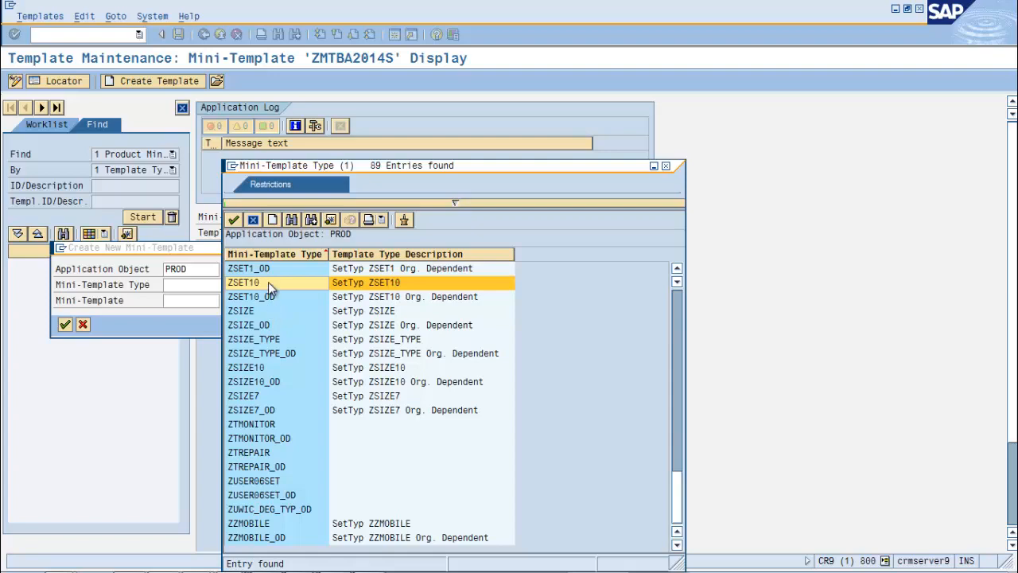
double_click(268, 281)
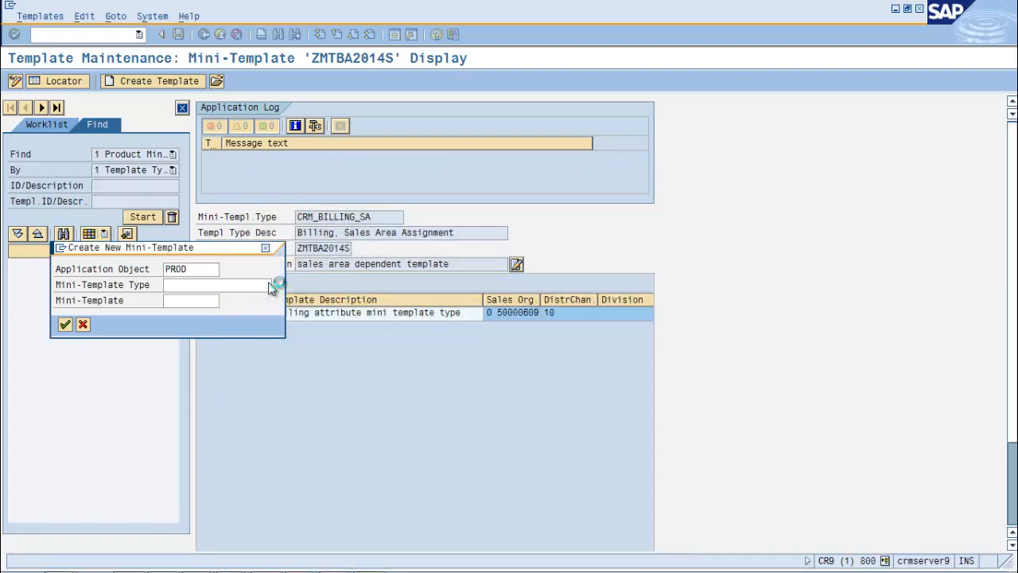
- Enter ZSET10MT as the mini-template ID and confirm its creation
left_click(199, 300)
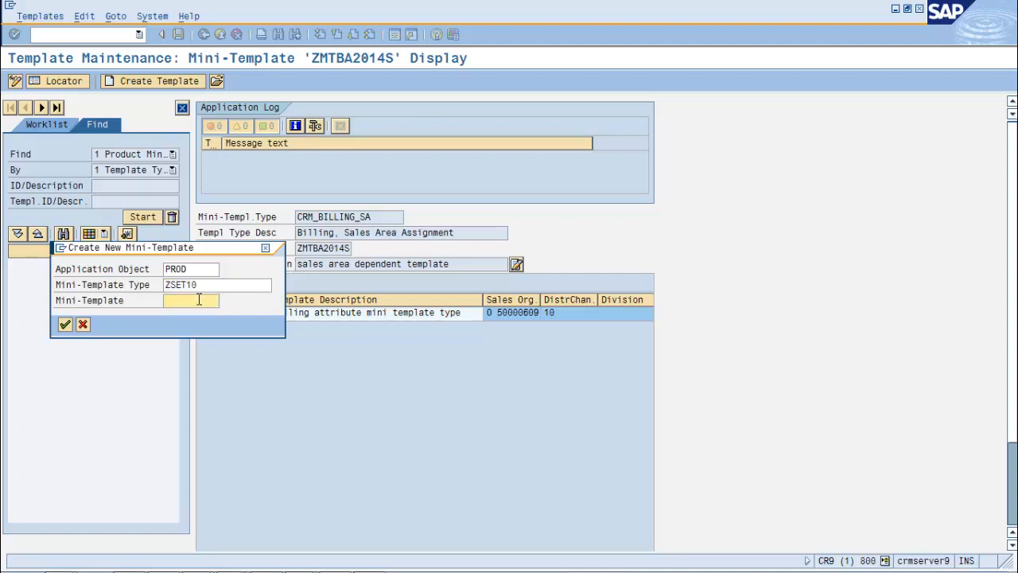
type("zset")
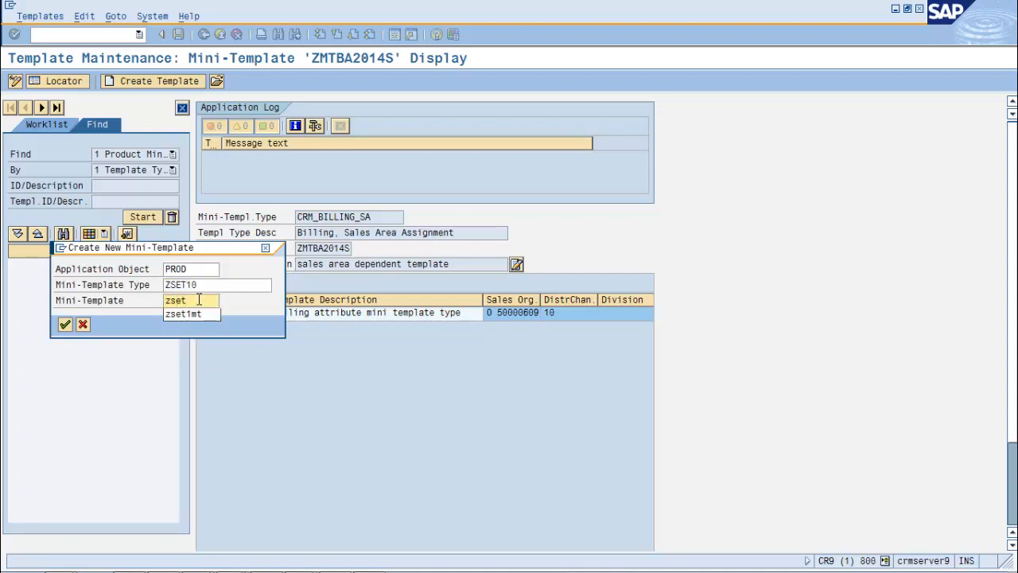
type("mtp")
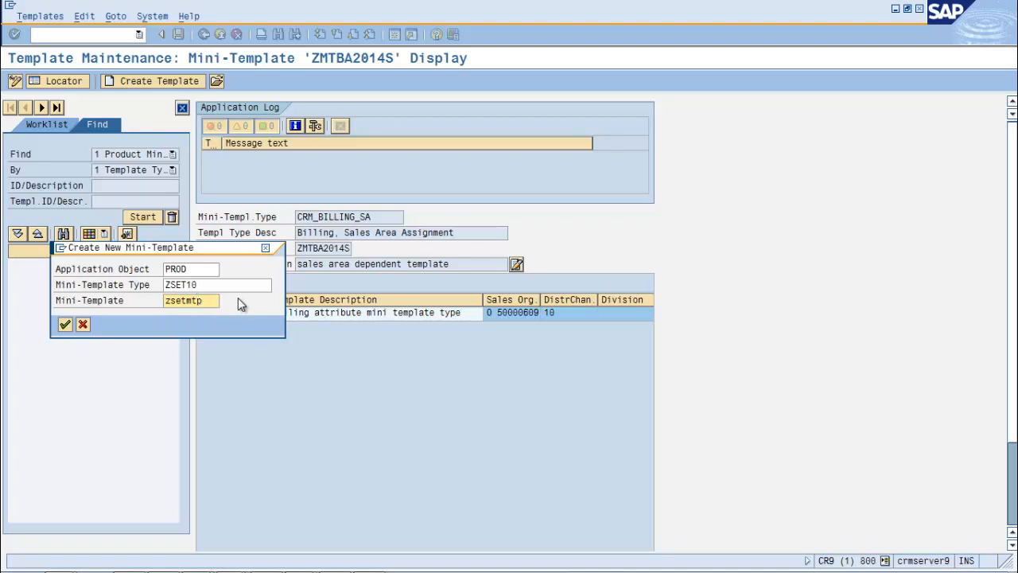
left_click(188, 301)
type("10")
left_click(215, 301)
key("BackSpace")
left_click(65, 324)
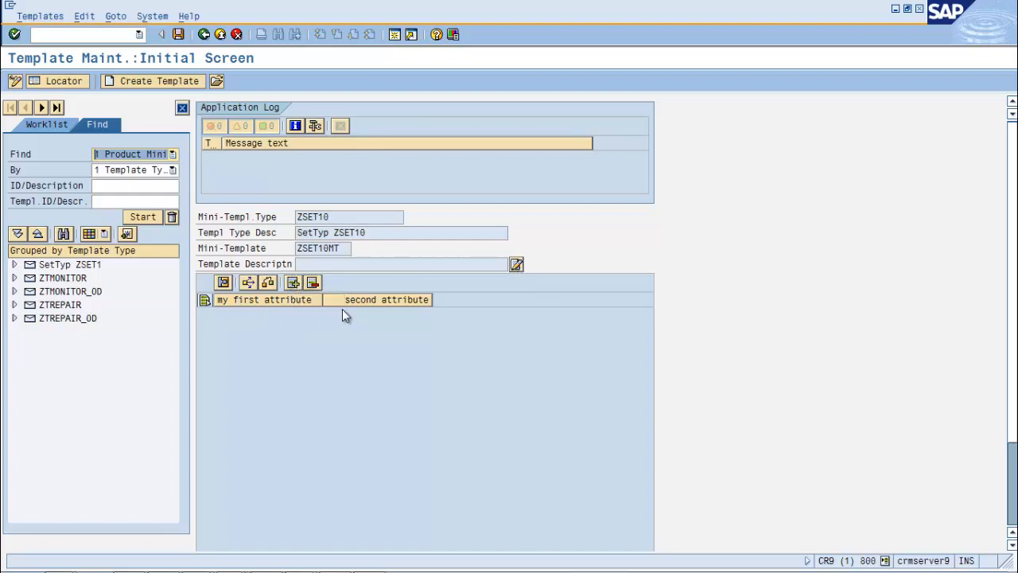
- Add a value row with FIRST for my first attribute and the 001–010 range entry for the second attribute
left_click(294, 283)
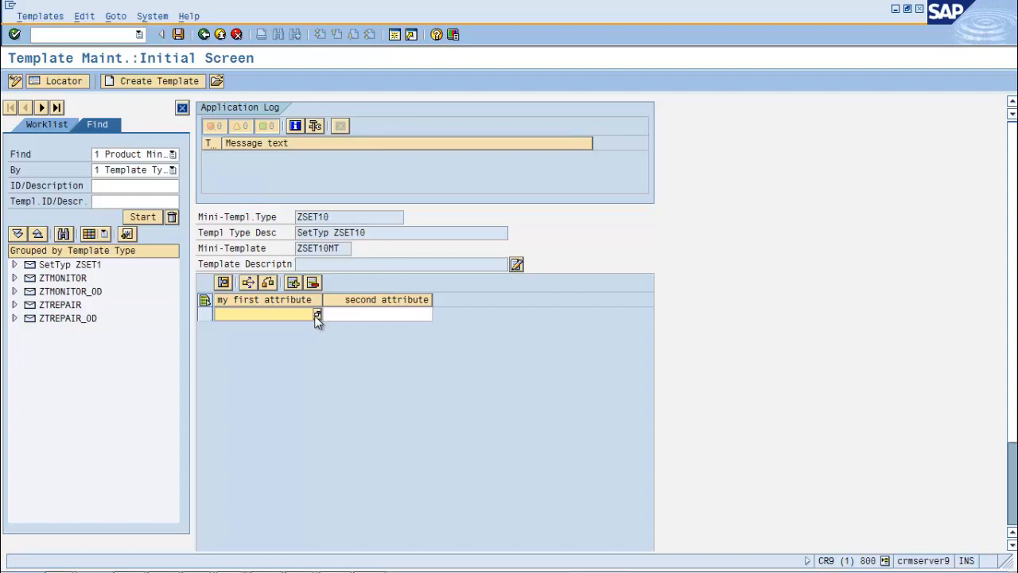
left_click(317, 315)
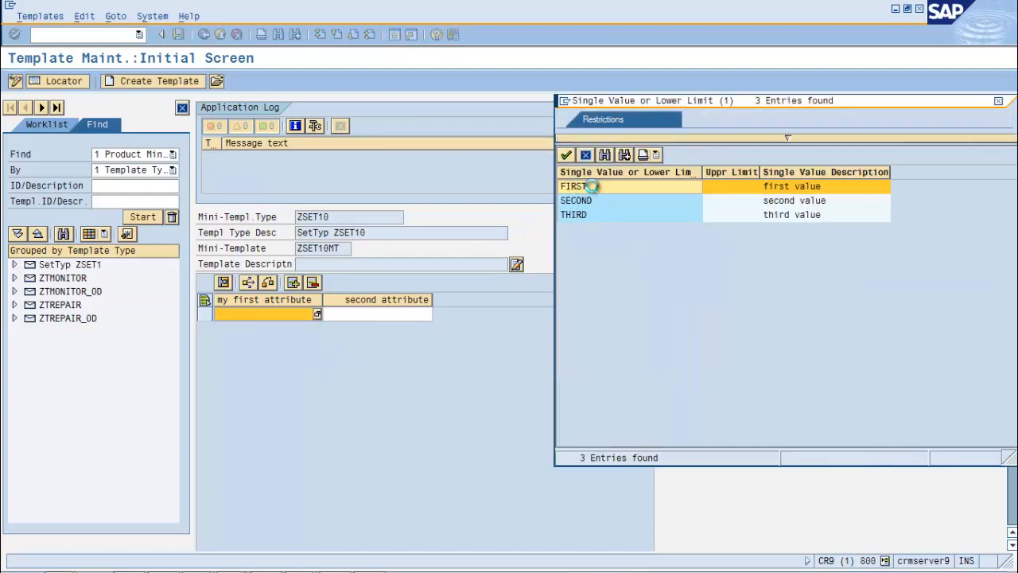
double_click(592, 186)
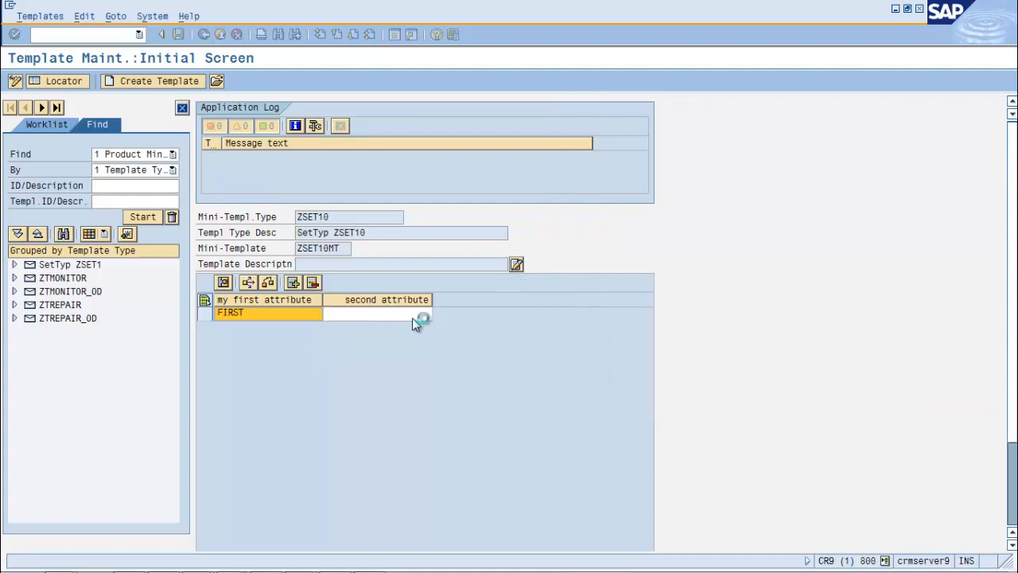
left_click(402, 316)
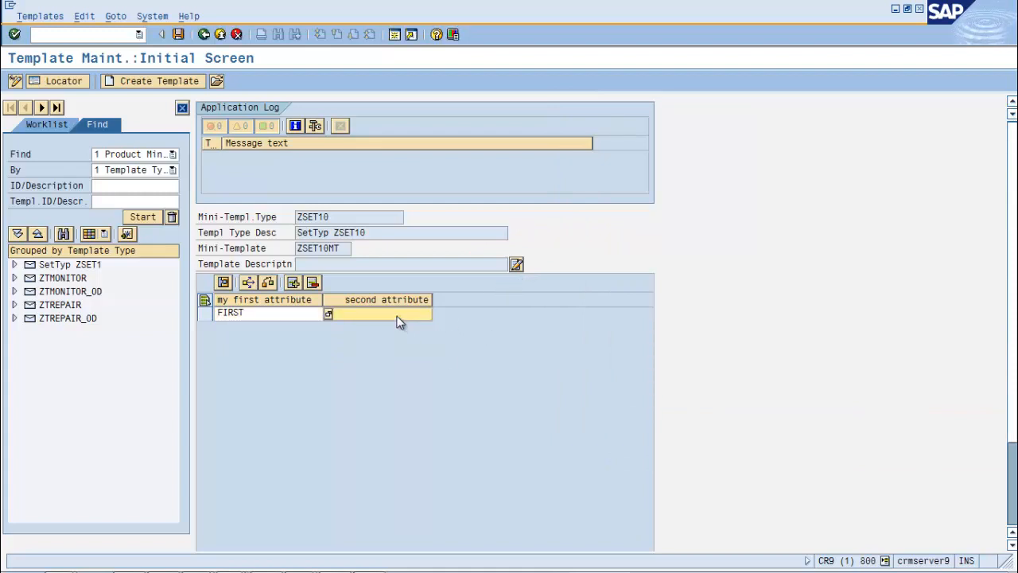
key("F4")
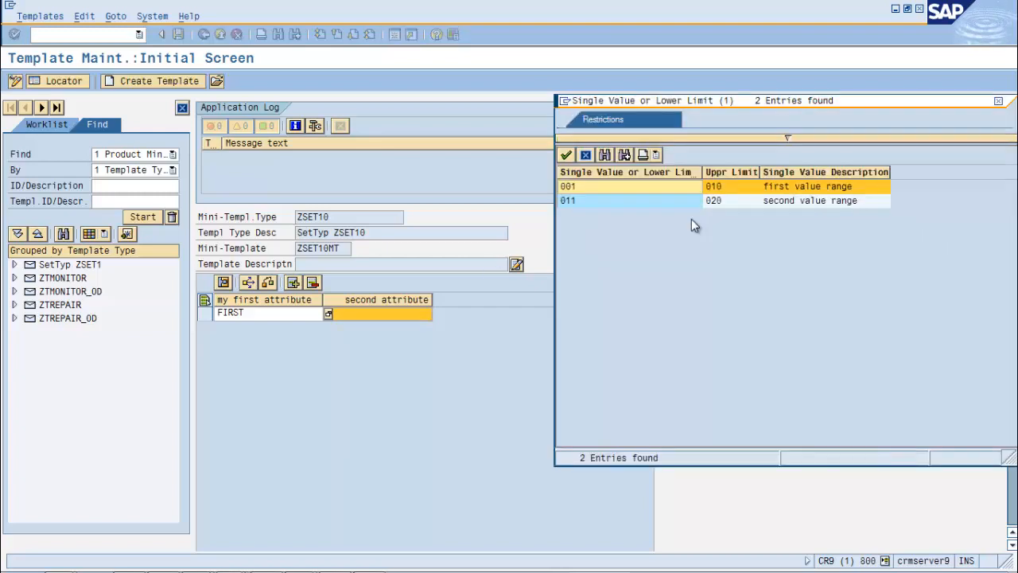
double_click(632, 187)
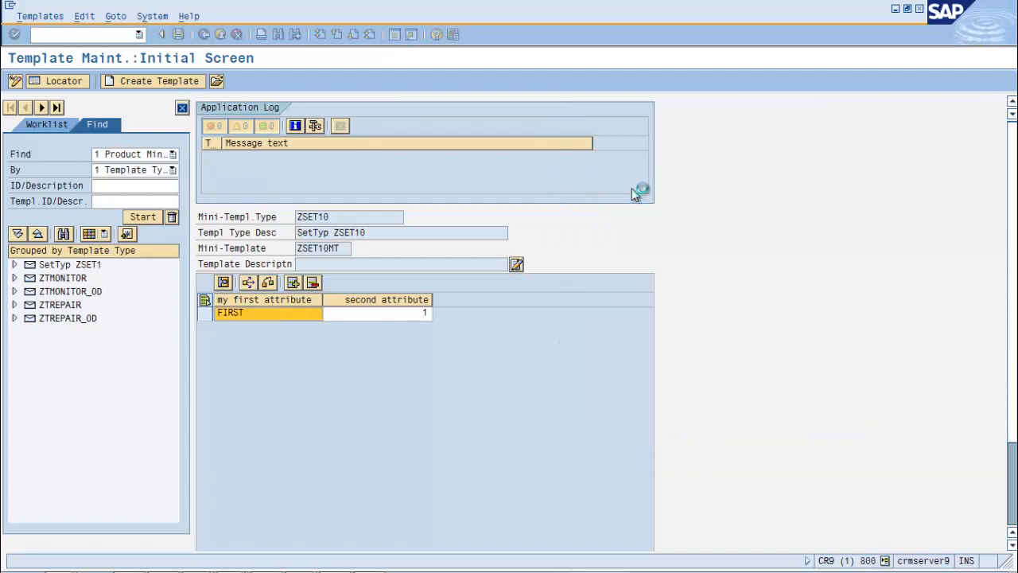
- Add another value row and choose the 011–020 range entry for the second attribute
left_click(293, 284)
left_click(367, 330)
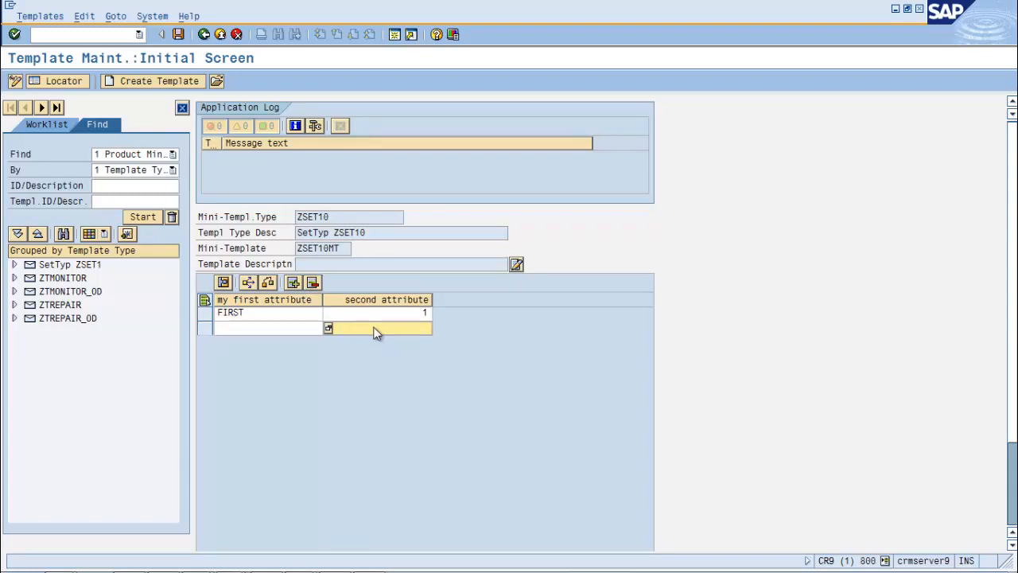
key("F4")
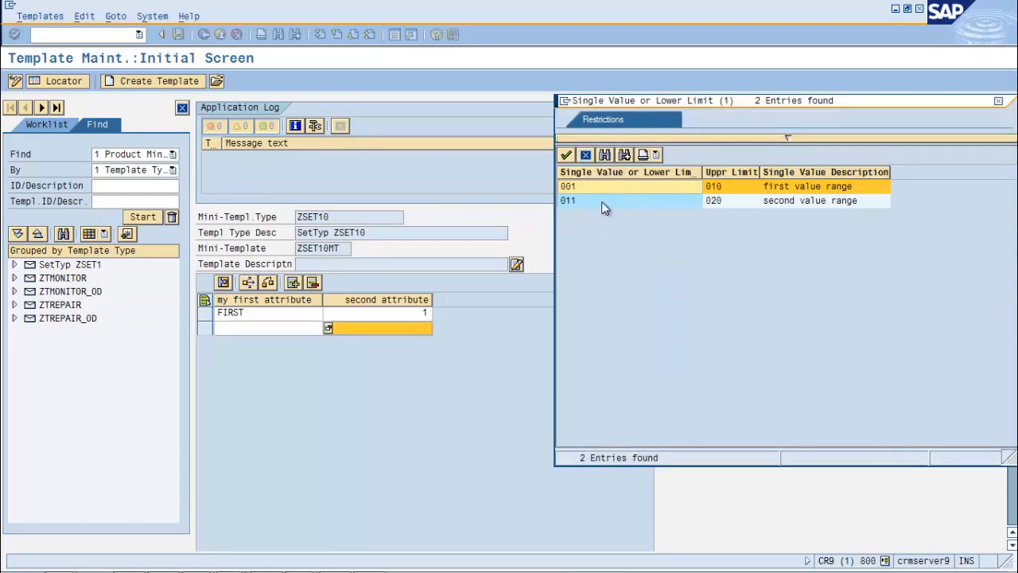
double_click(602, 204)
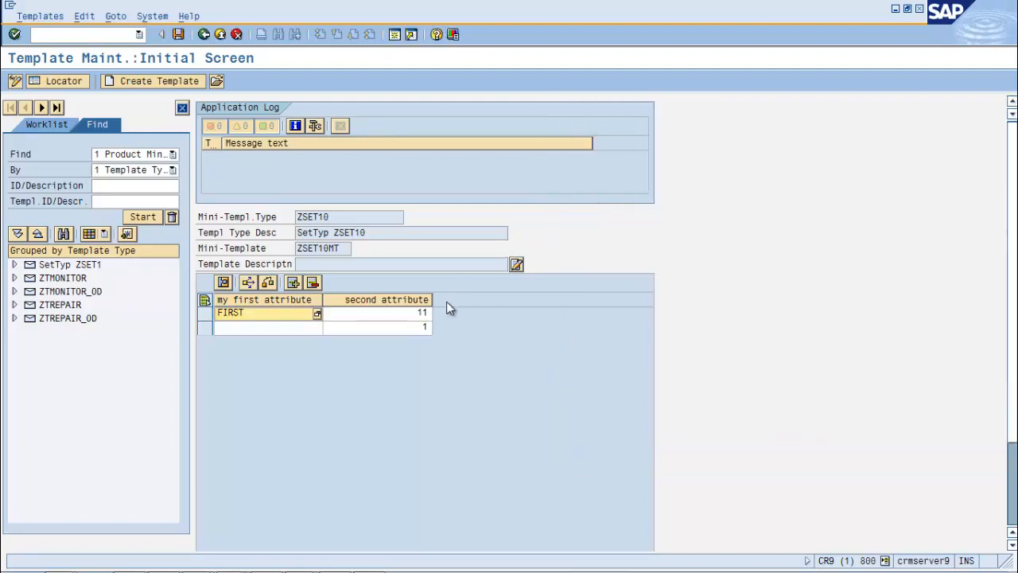
- Try the in-range values 15 and 3 for the second attribute's two rows and check its allowed value ranges
left_click(402, 328)
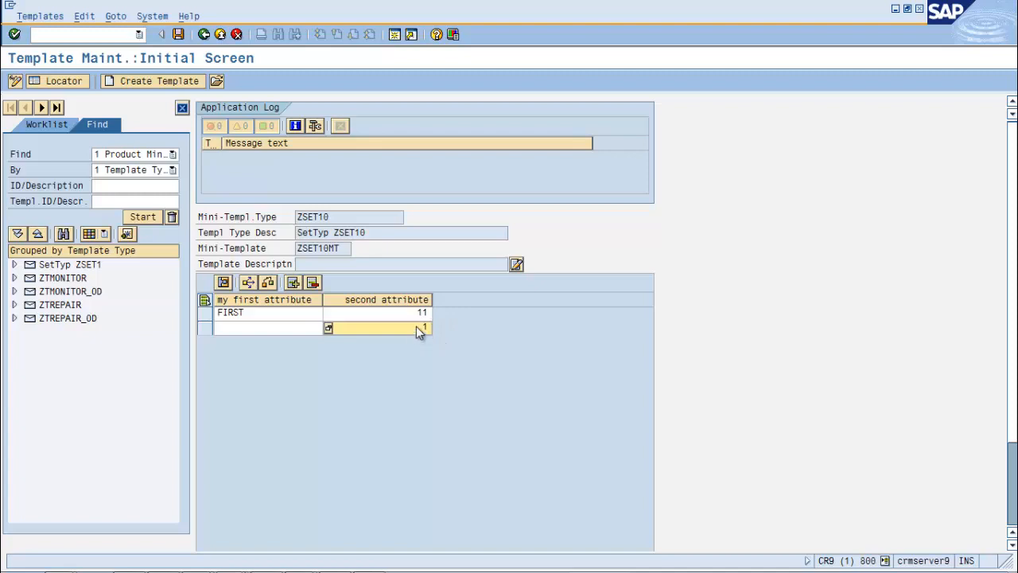
type("3")
left_click(416, 315)
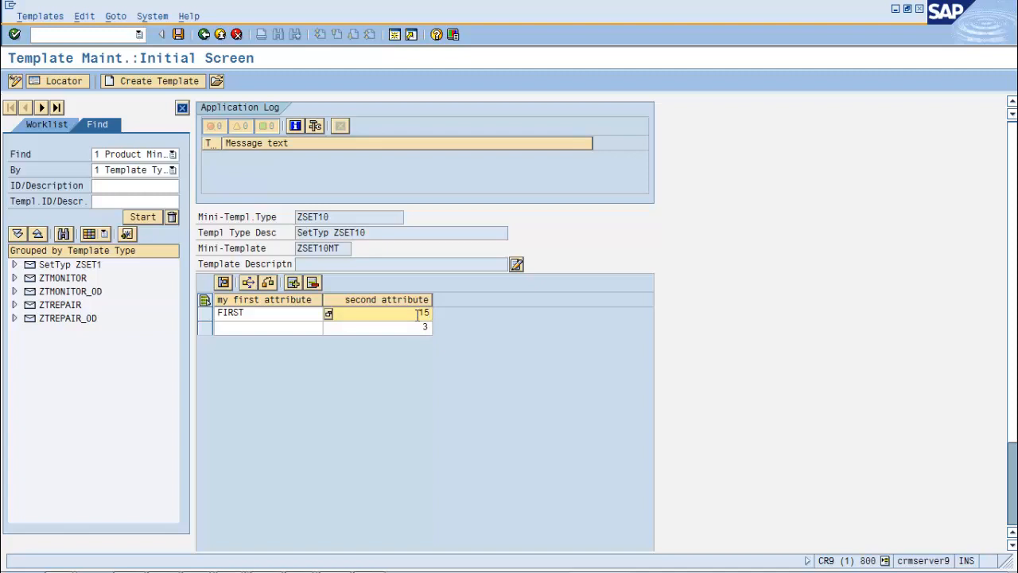
left_click(416, 328)
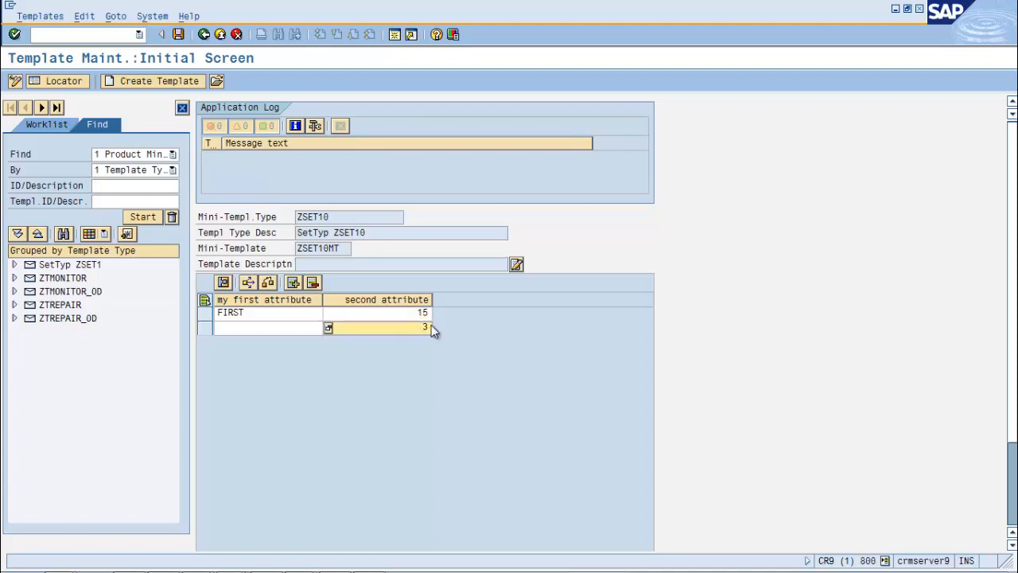
left_click(329, 328)
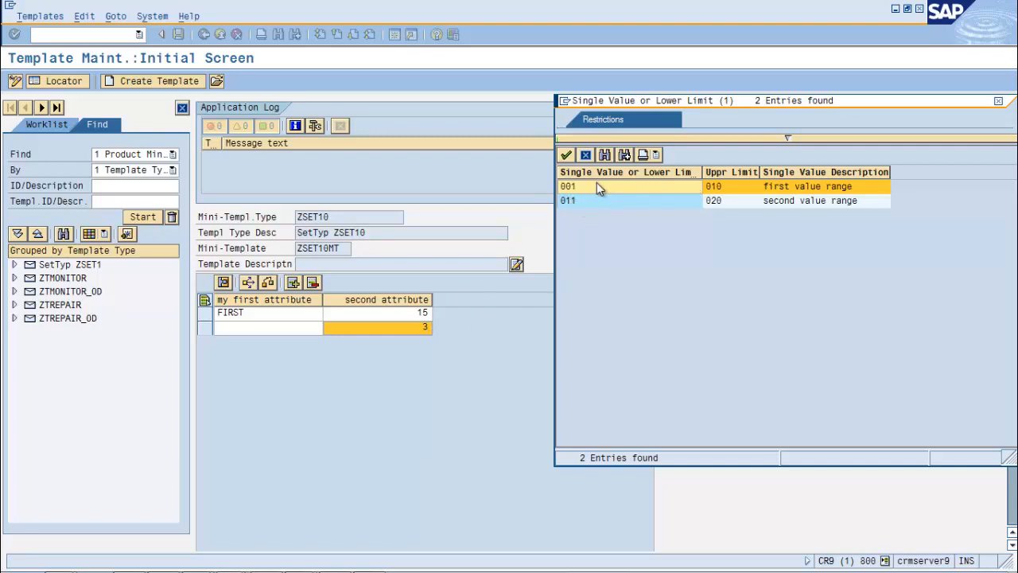
left_click(1002, 107)
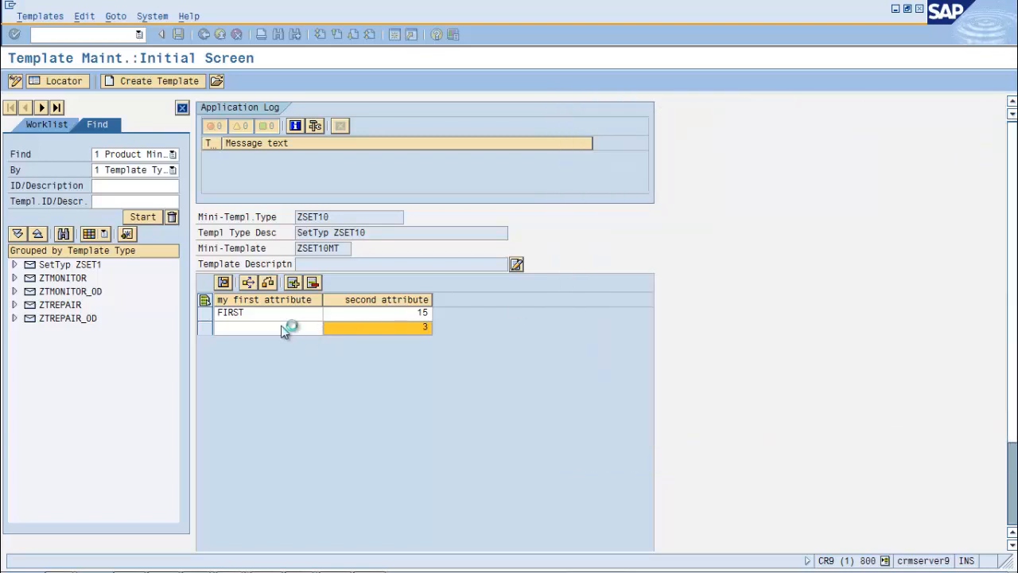
- Try to assign SECOND to my first attribute in the second value row
left_click(279, 332)
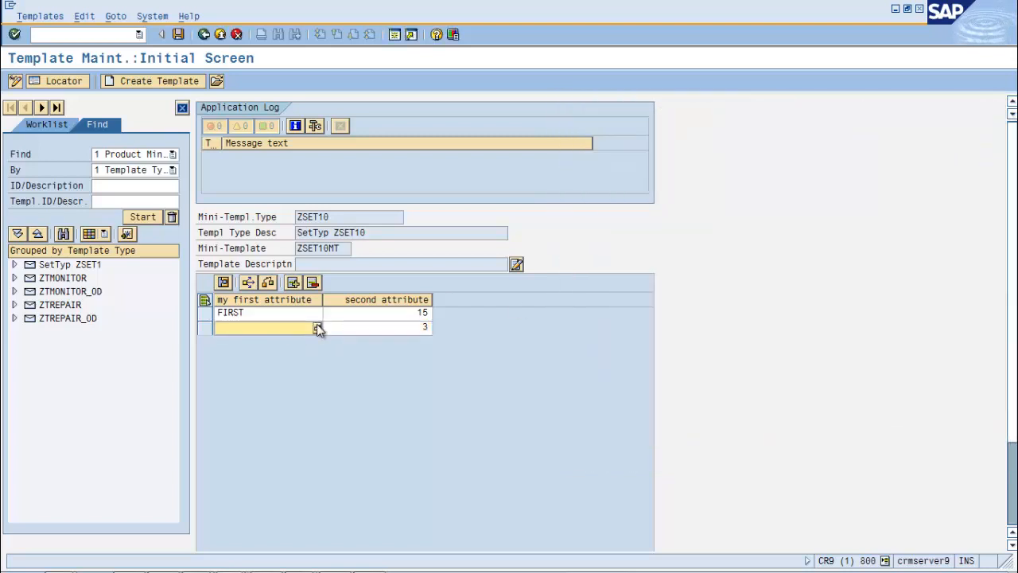
left_click(317, 330)
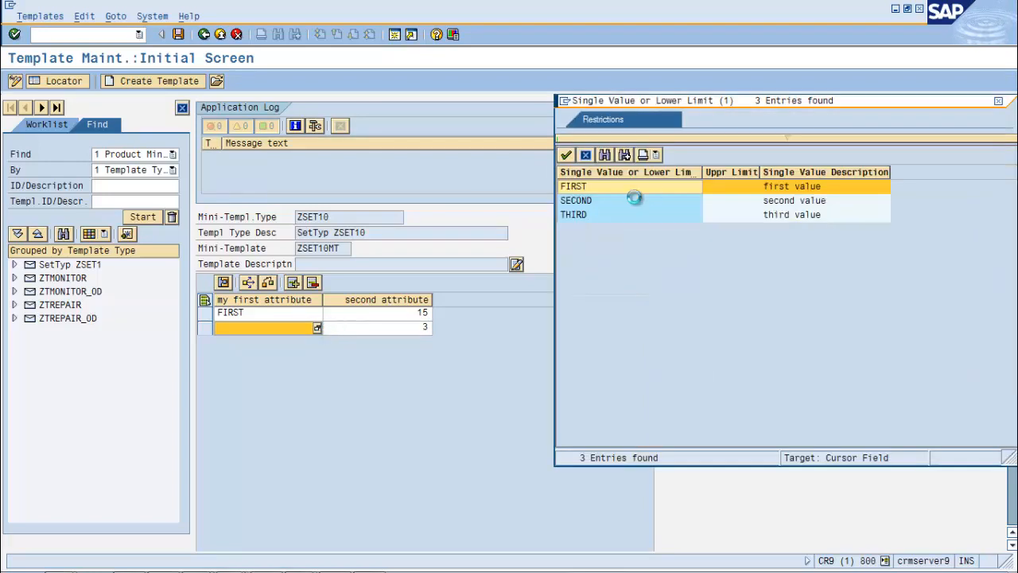
double_click(601, 201)
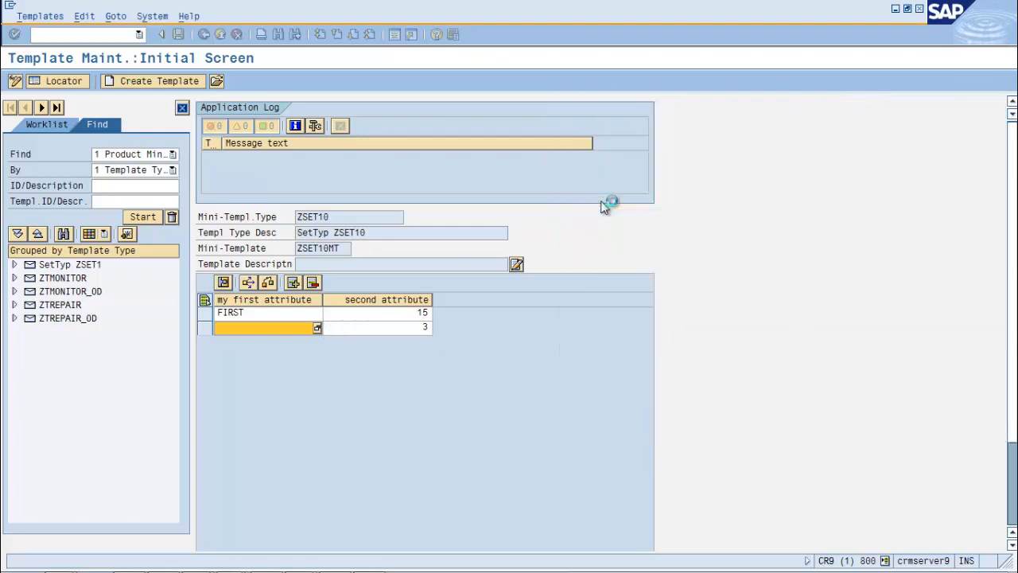
- Choose THIRD for my first attribute, save the mini-template and return from the template change distribution screen
left_click(280, 329)
left_click(315, 329)
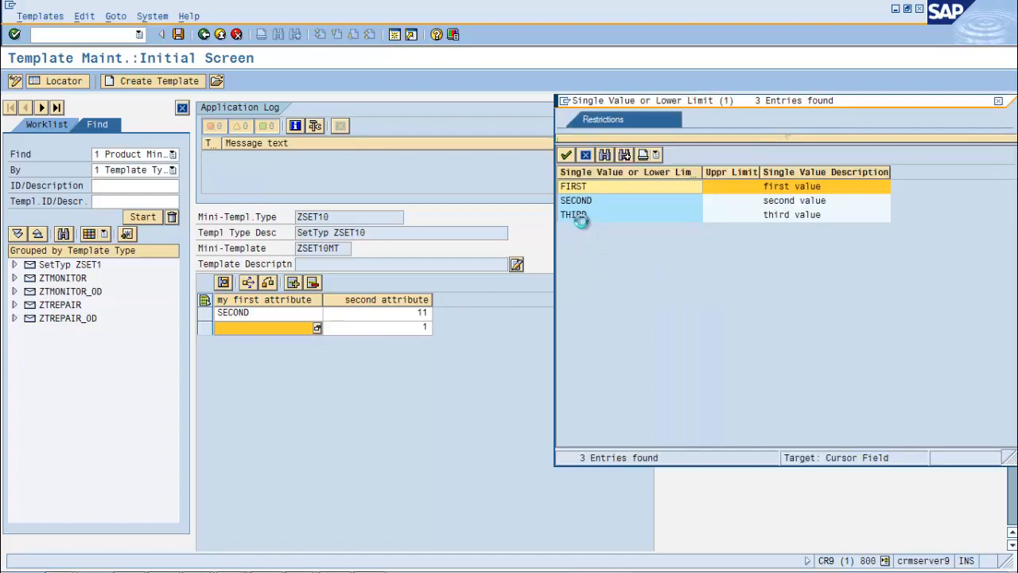
double_click(579, 213)
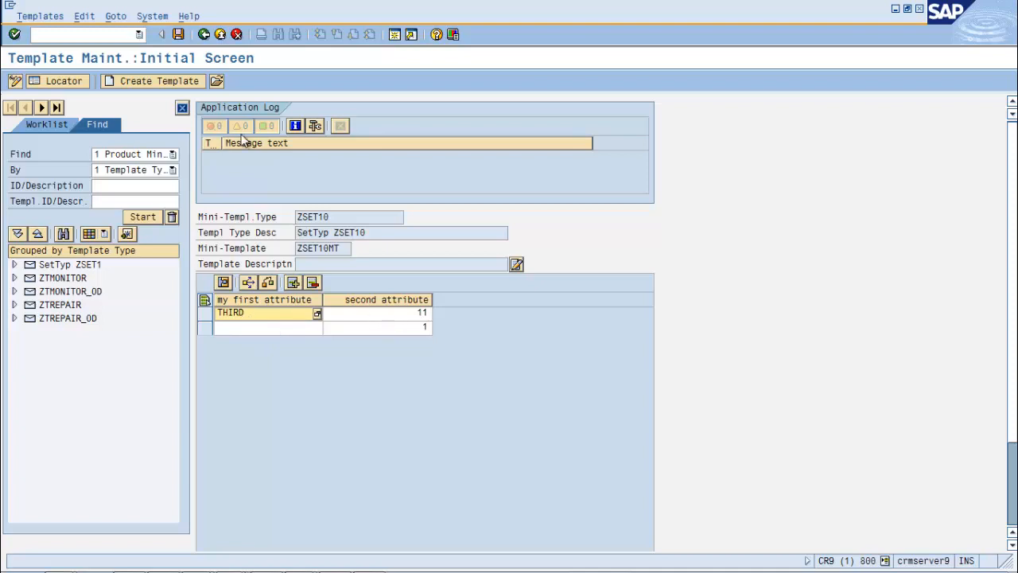
left_click(178, 35)
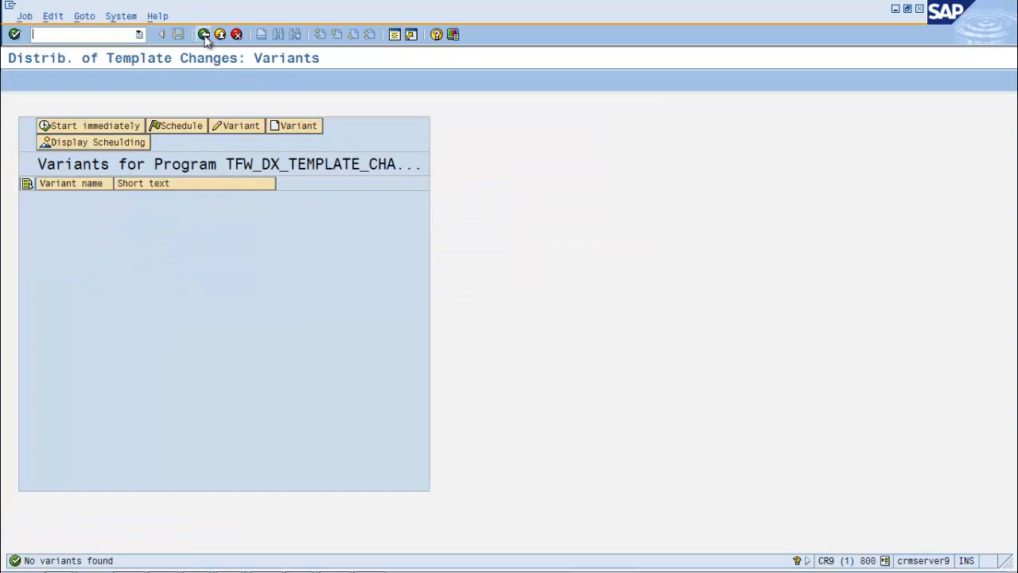
left_click(203, 35)
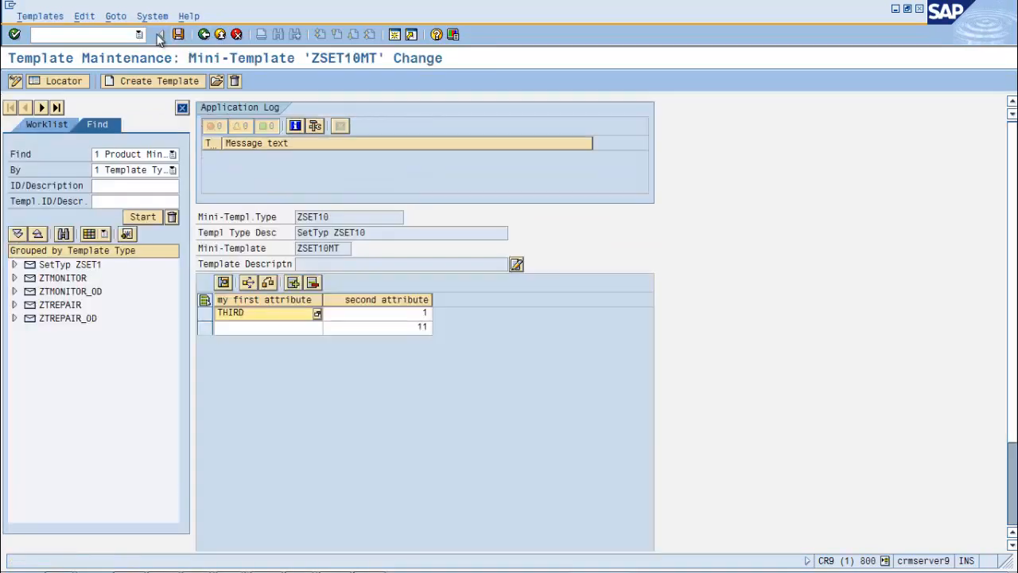
- Open the set type and attribute maintenance transaction and view the value range of attribute ZATTRSET20 in change mode
left_click(121, 35)
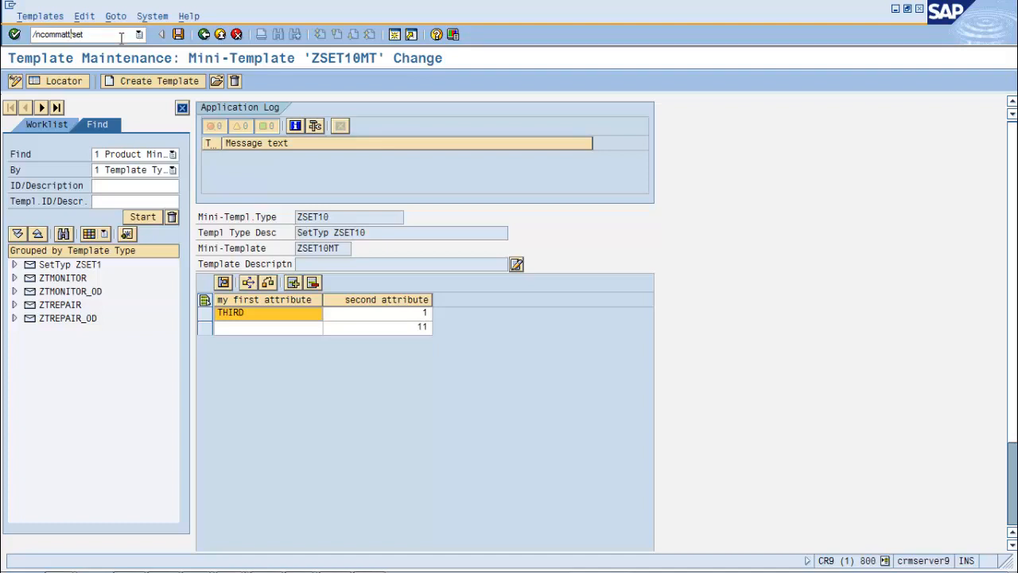
type("_")
key("Return")
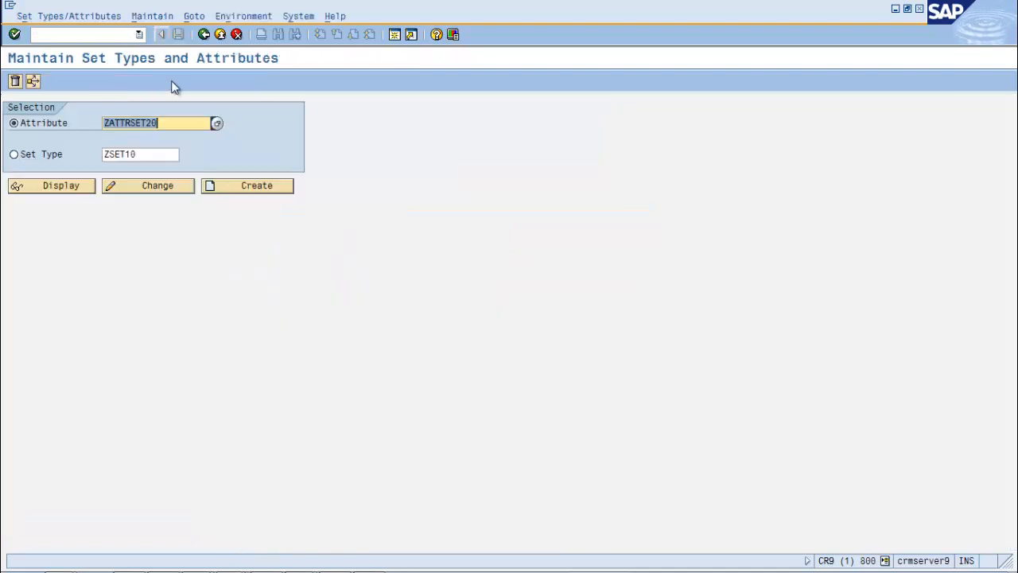
left_click(146, 190)
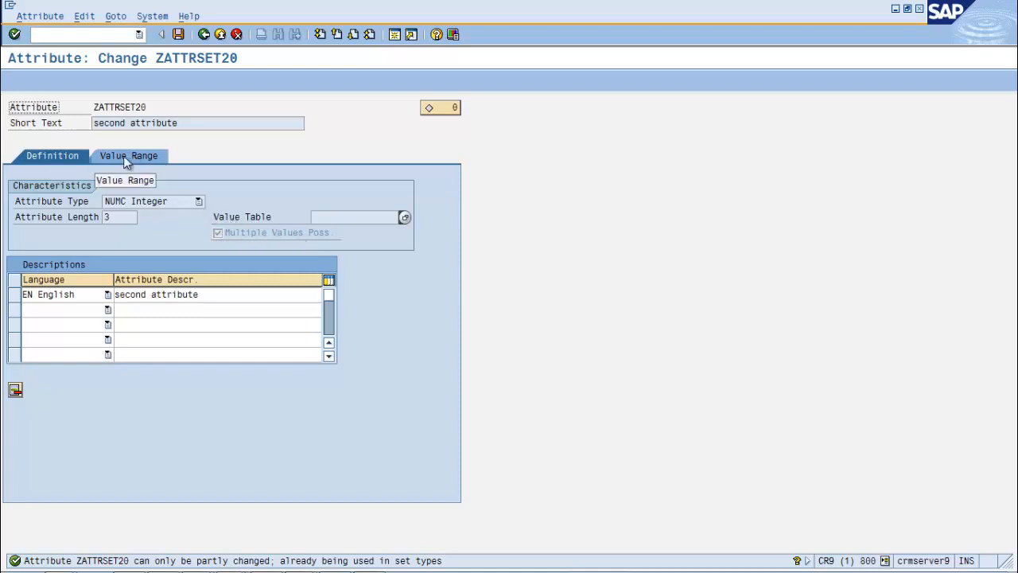
left_click(157, 157)
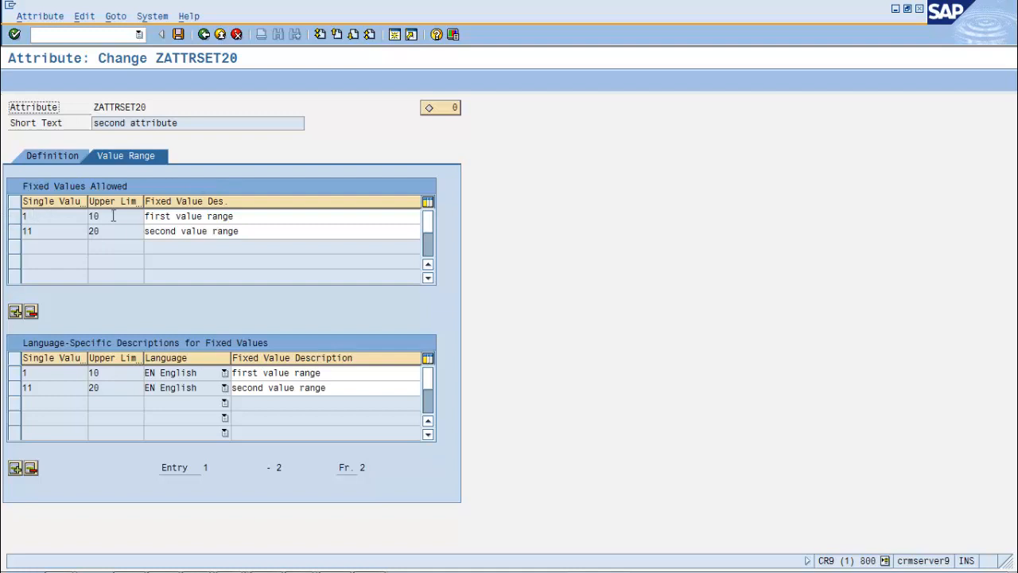
- View the value range of attribute ZATTRSET10 in change mode and return to the set type and attribute selection
left_click(204, 34)
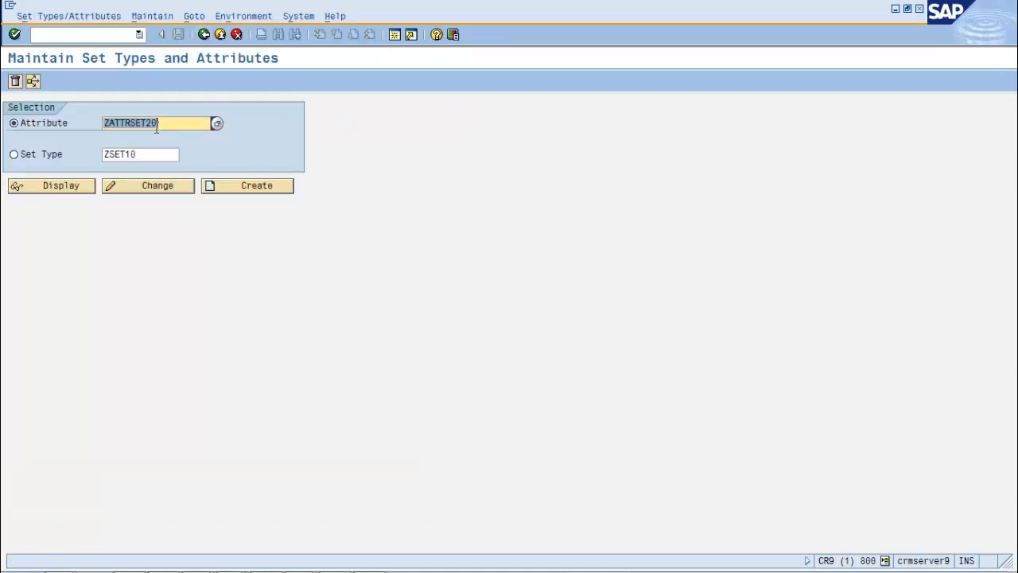
left_click(155, 123)
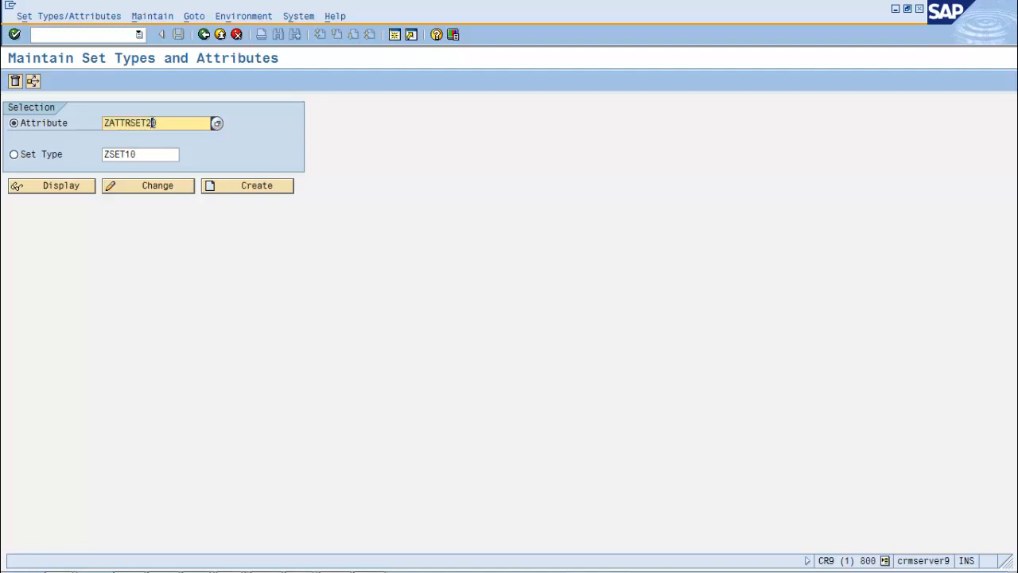
key("BackSpace")
key("BackSpace")
type("10")
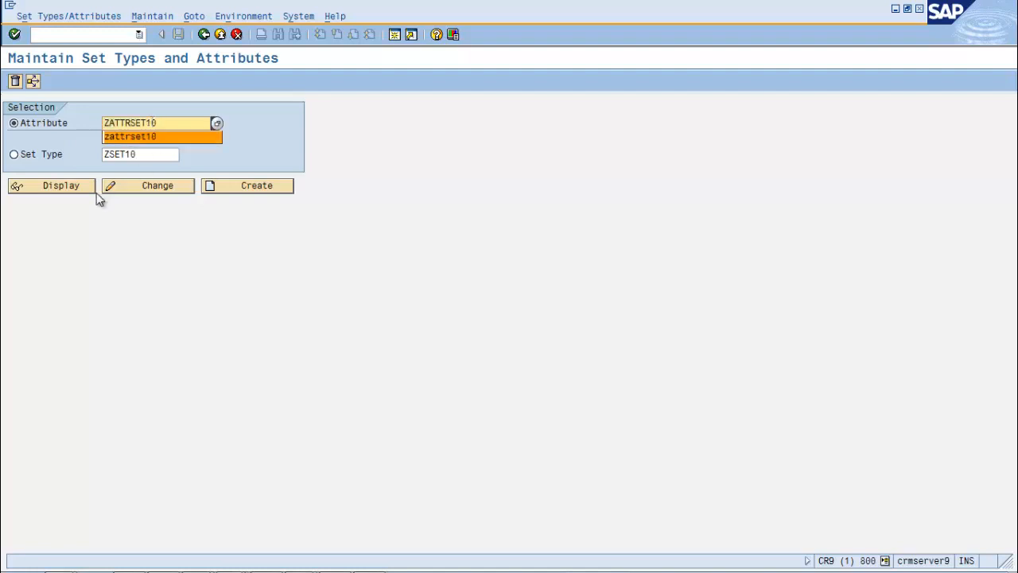
left_click(129, 185)
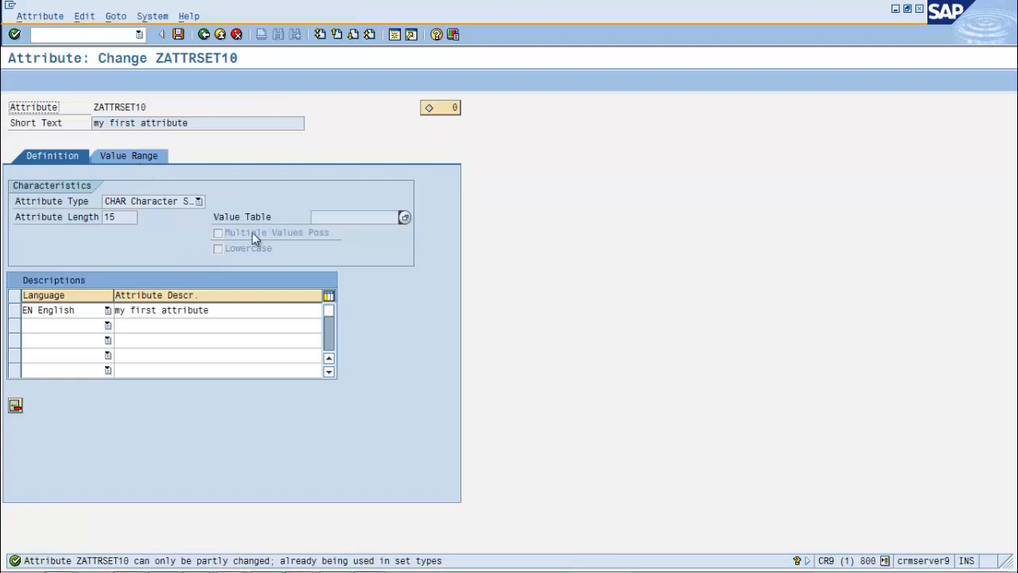
left_click(129, 155)
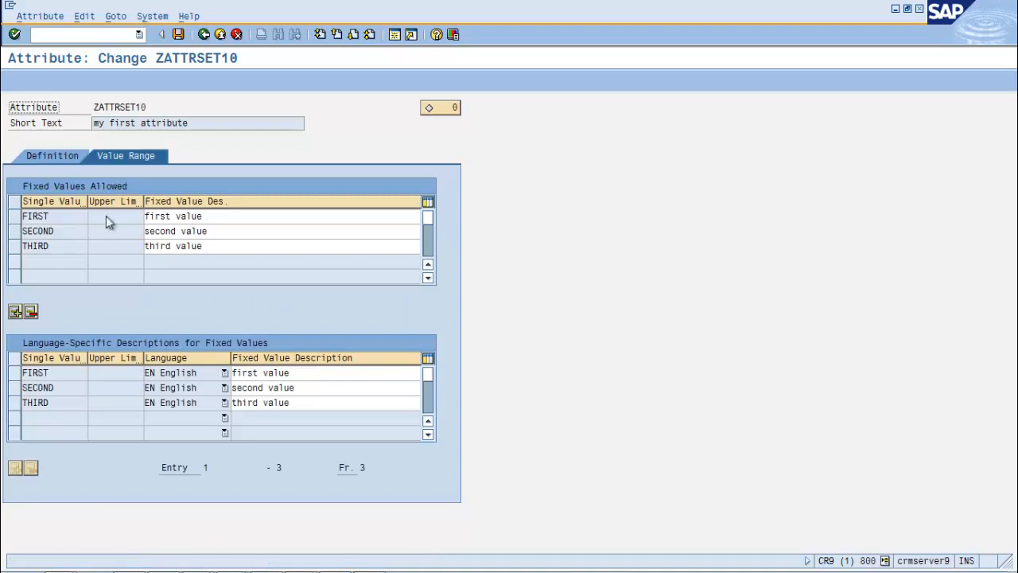
left_click(203, 34)
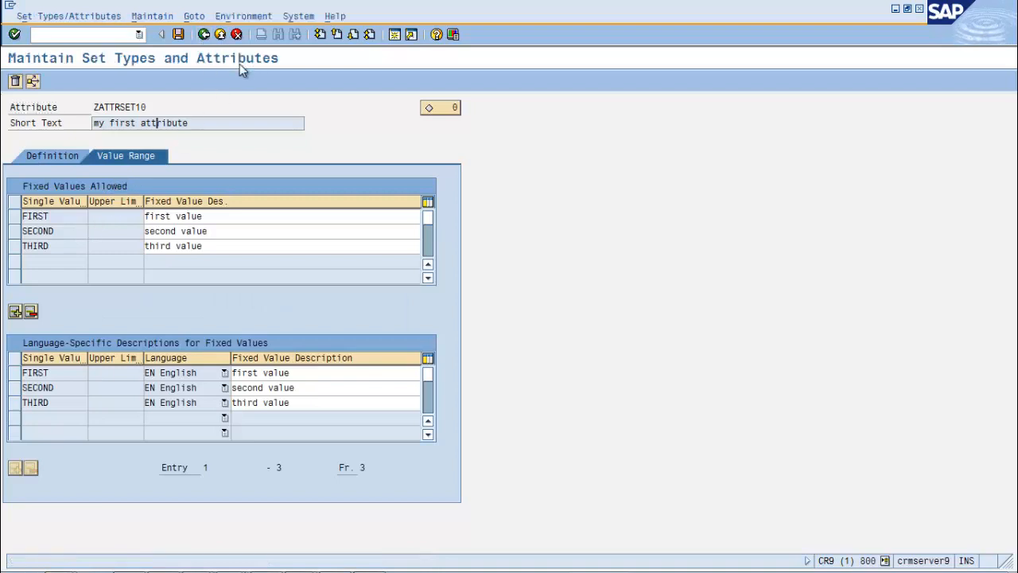
- Display set type ZSET10, review its assigned attributes and leave set type maintenance
left_click(13, 154)
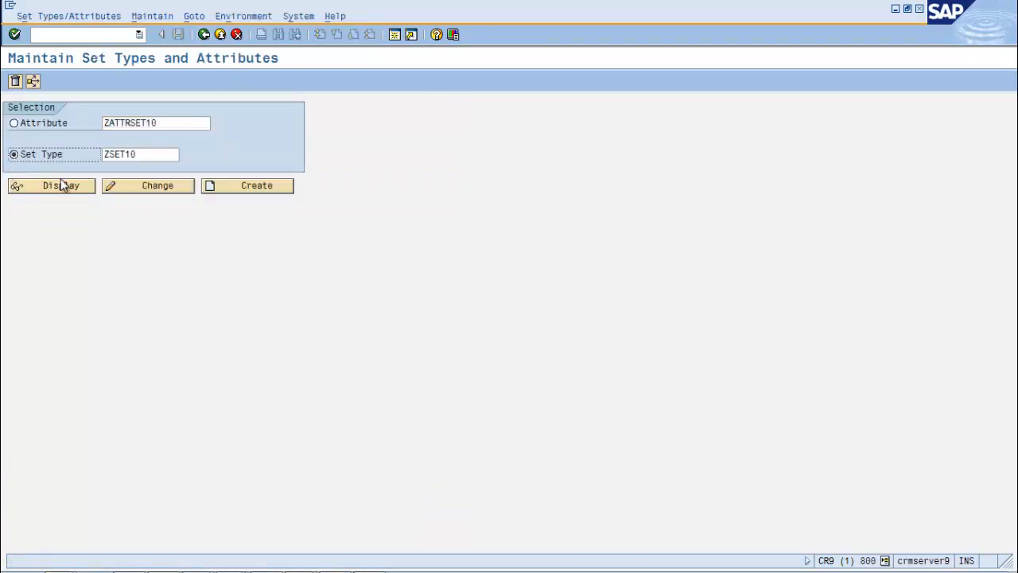
left_click(62, 189)
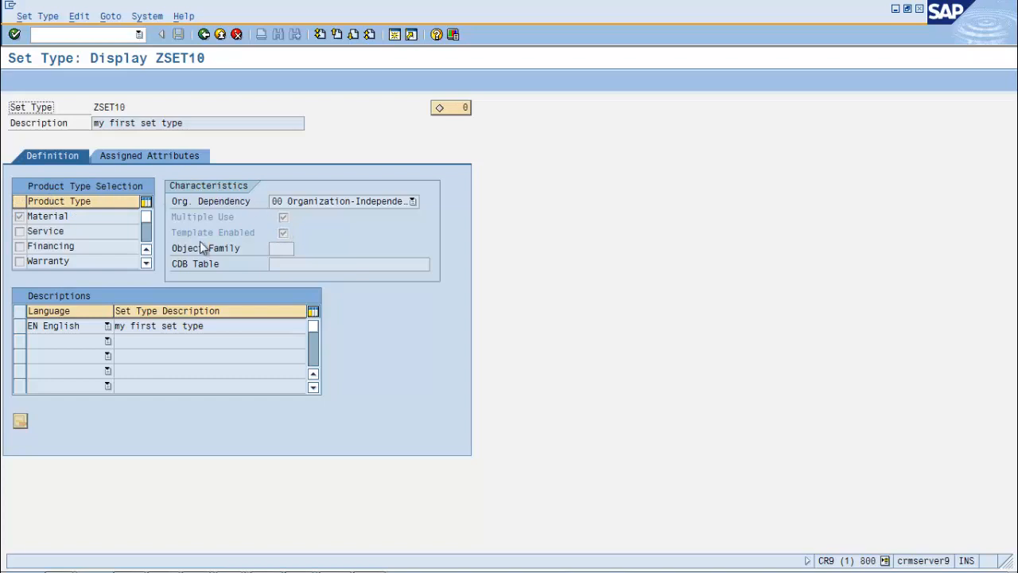
left_click(143, 156)
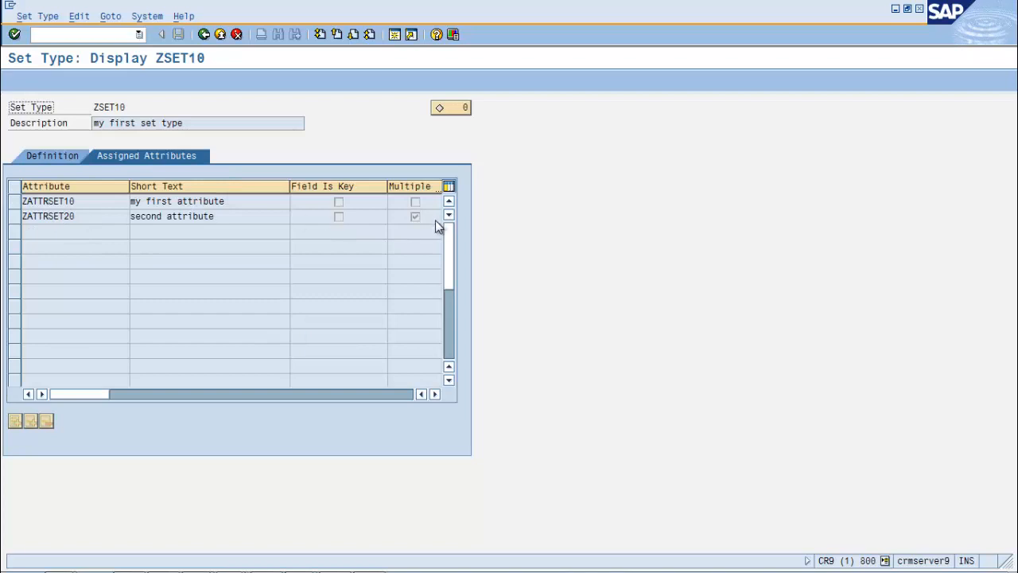
left_click(203, 35)
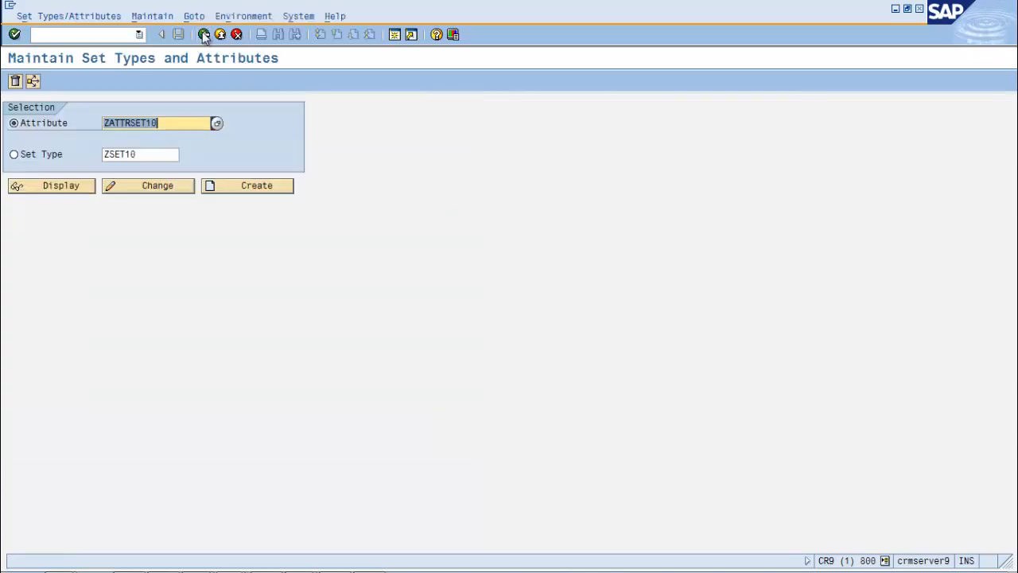
left_click(204, 34)
- Start transaction SPRO, display the reference IMG and open template maintenance under Cross-Application Components, SAP Product, Templates
type("s")
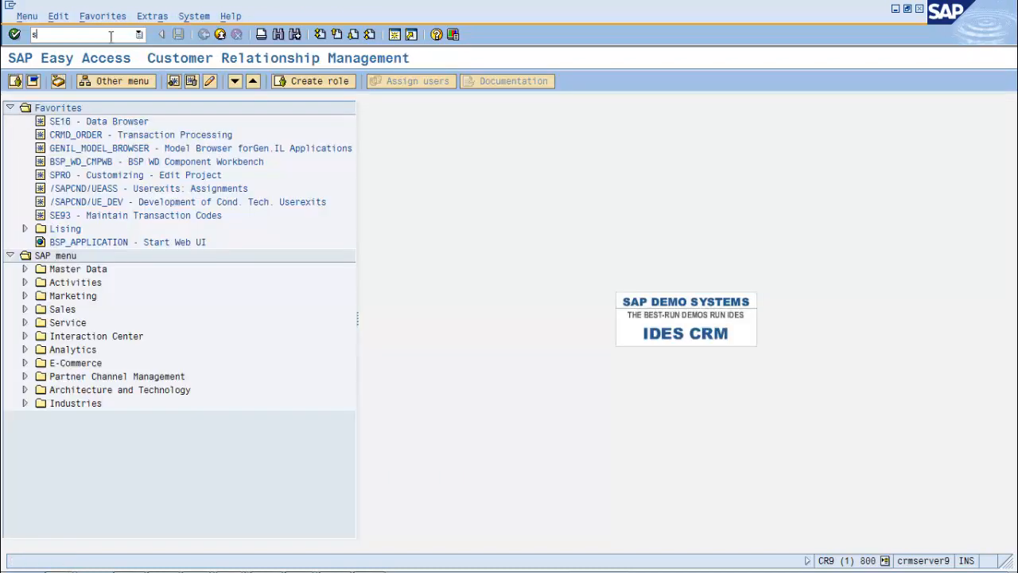
type("pro")
key("Return")
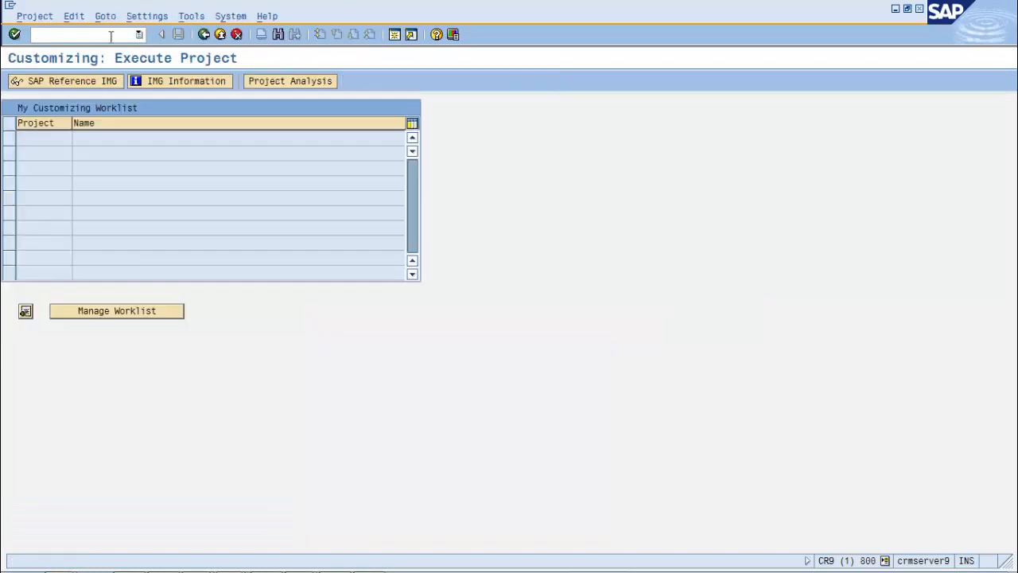
key("F5")
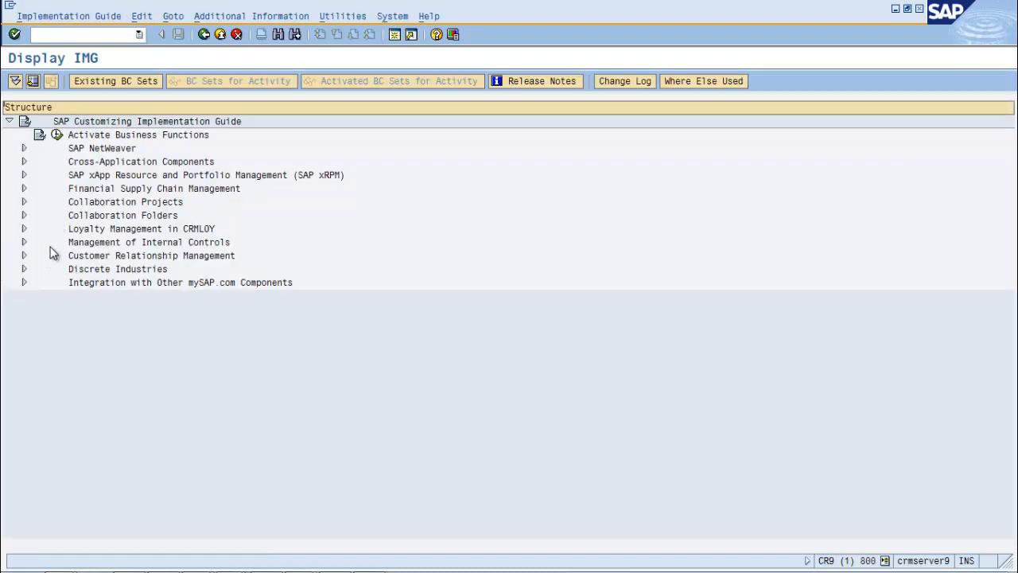
left_click(24, 162)
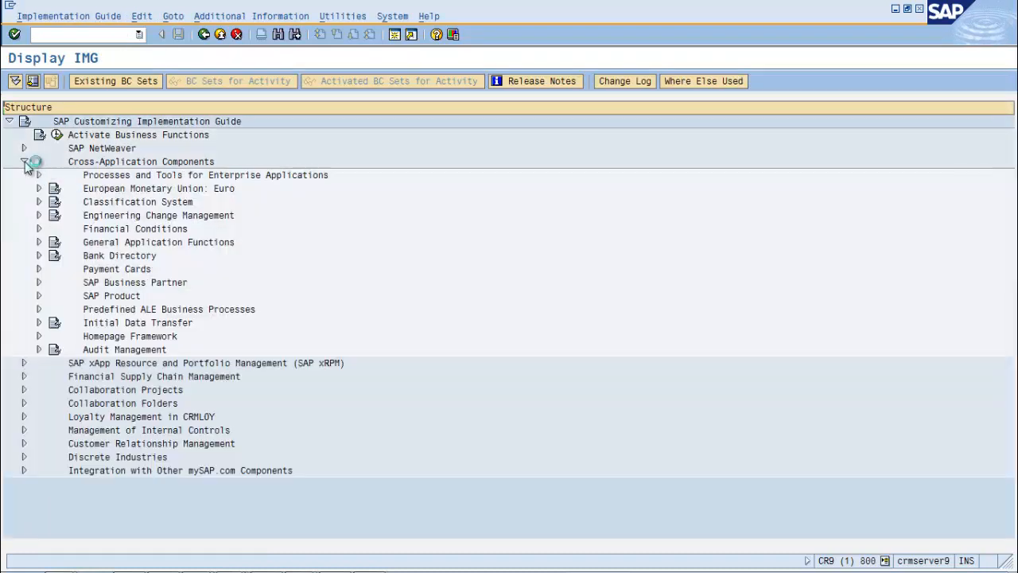
left_click(39, 295)
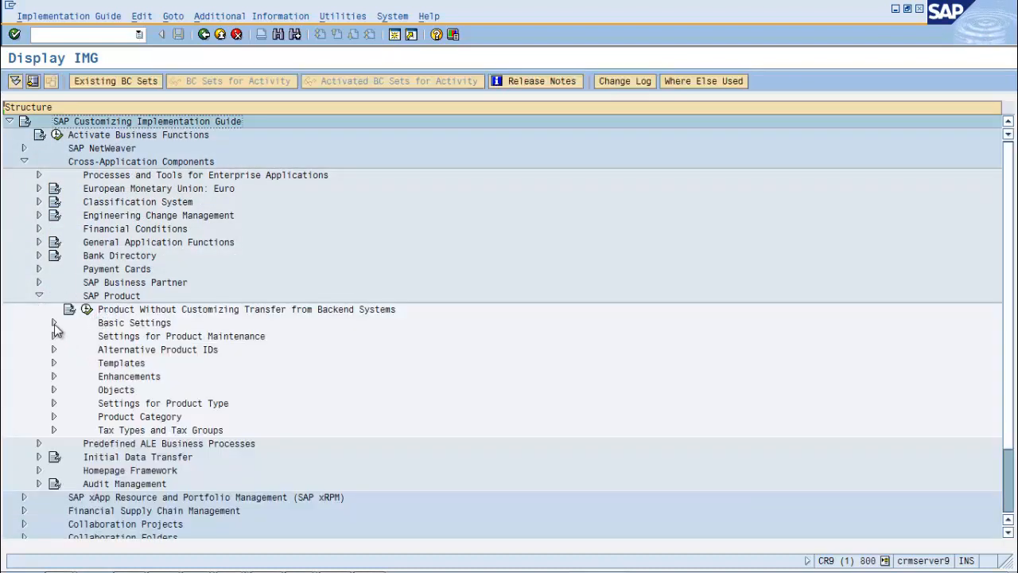
left_click(54, 363)
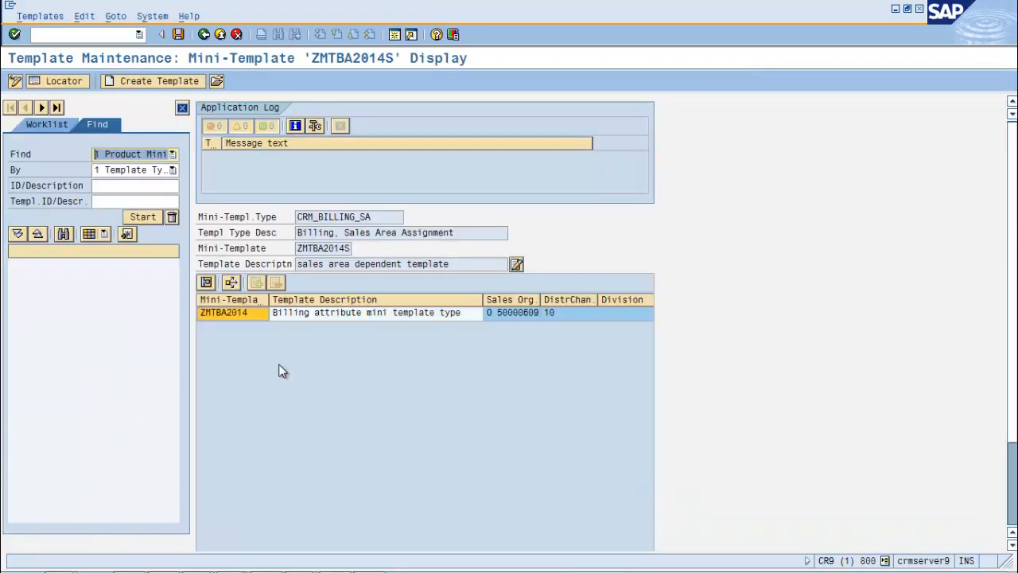
- Start a new mini-template for application object PROD, searching the types for zset10 and choosing mini-template type ZSET10_OD
left_click(128, 82)
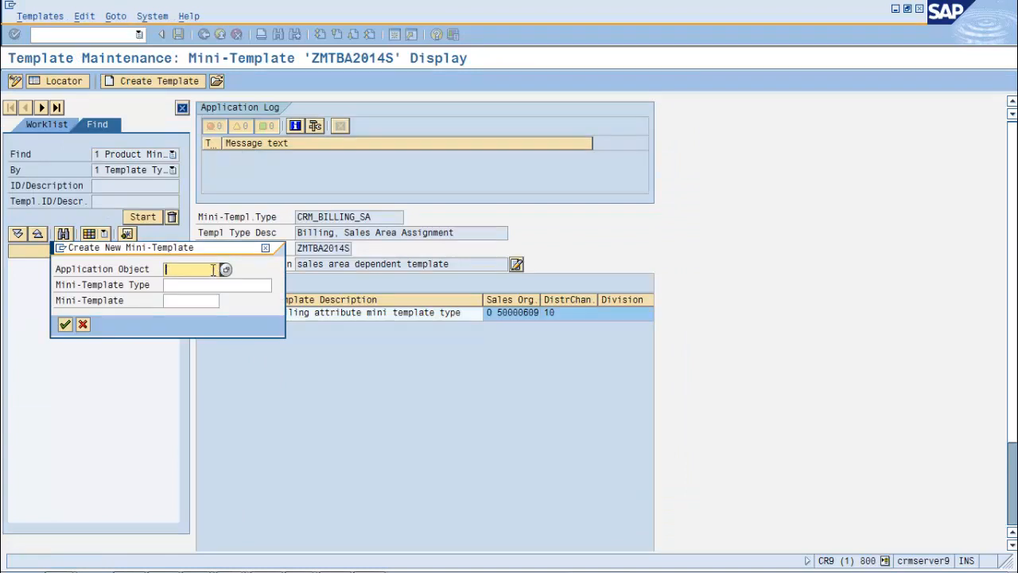
type("prod")
left_click(253, 286)
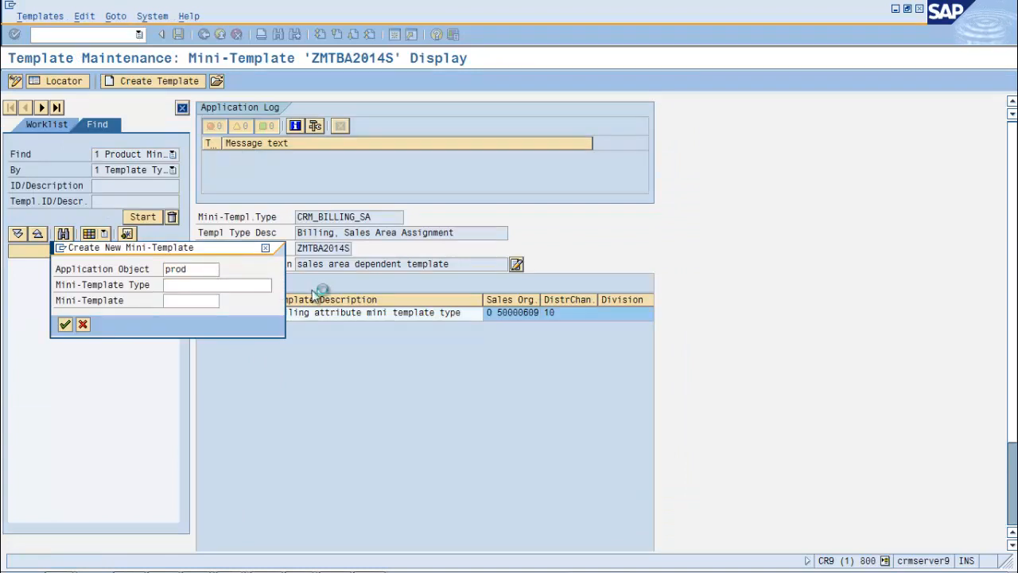
key("F4")
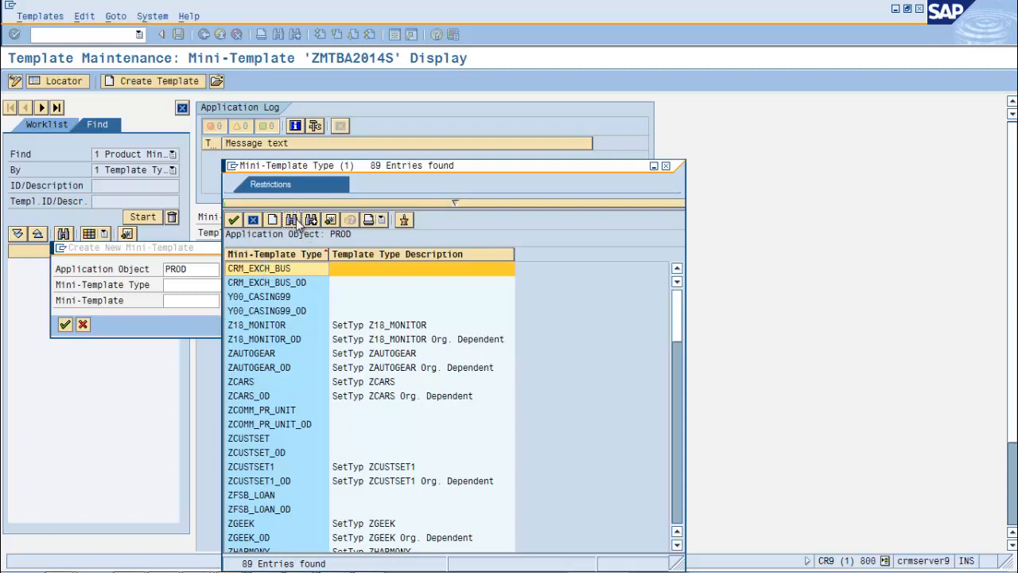
left_click(291, 220)
type("zse")
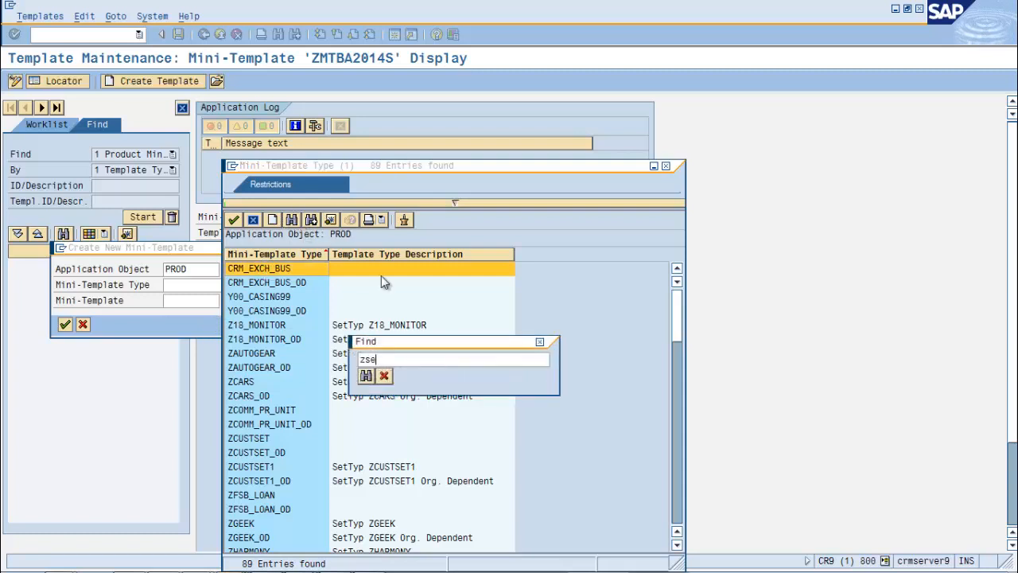
type("t10")
key("Return")
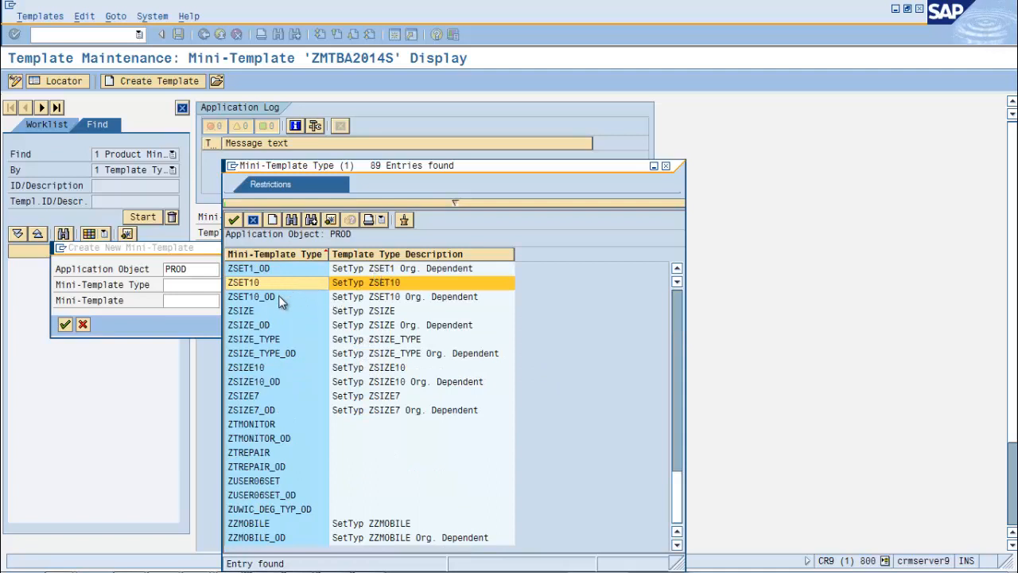
double_click(278, 295)
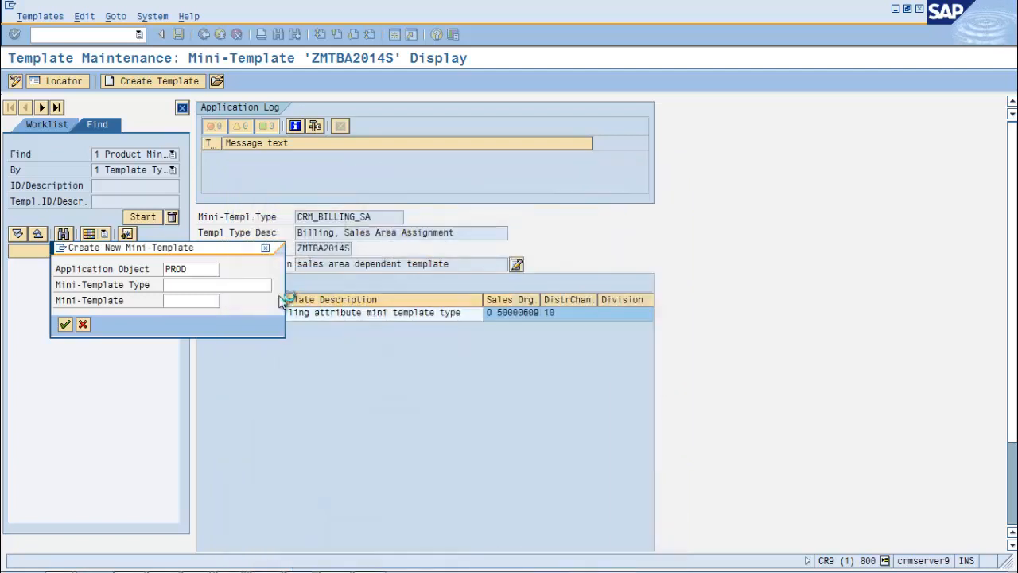
- Name the new mini-template zsettmod and create it
left_click(178, 301)
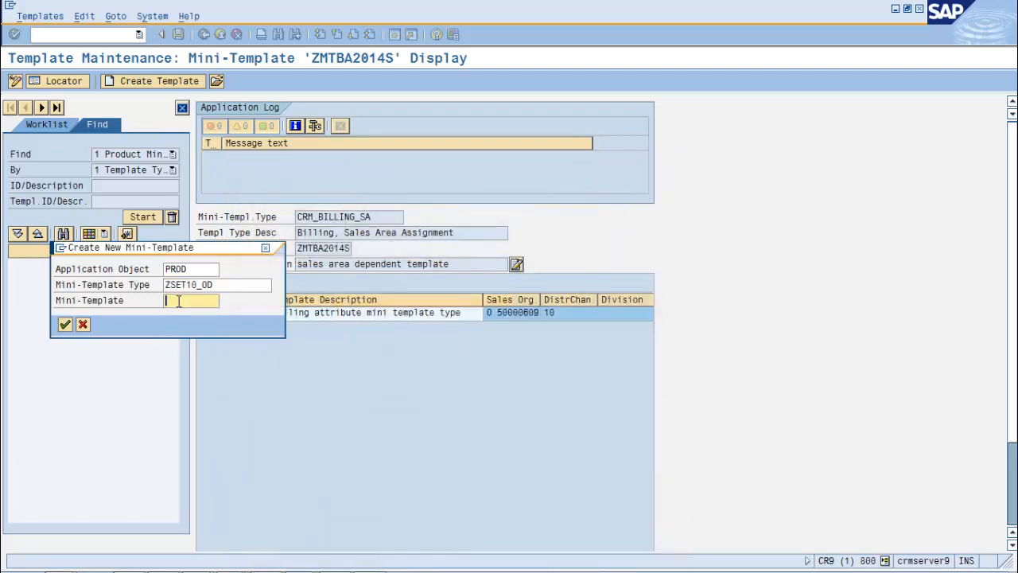
type("zset")
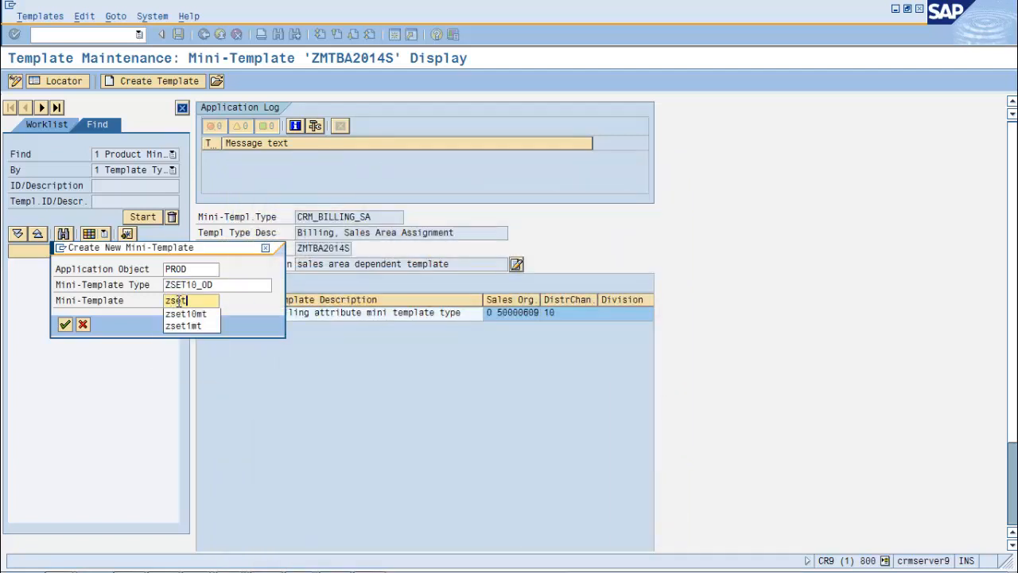
type("tmod")
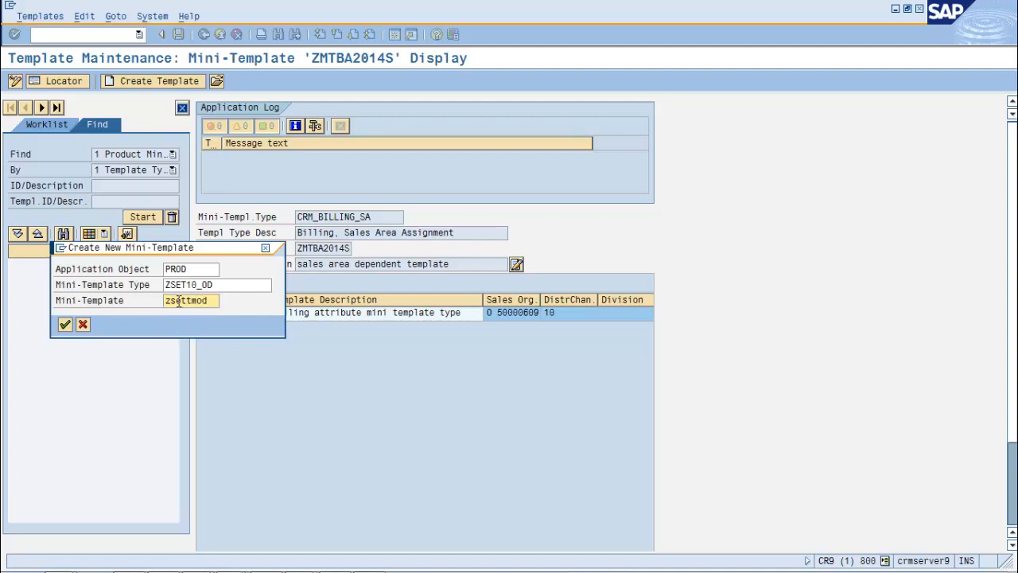
key("Return")
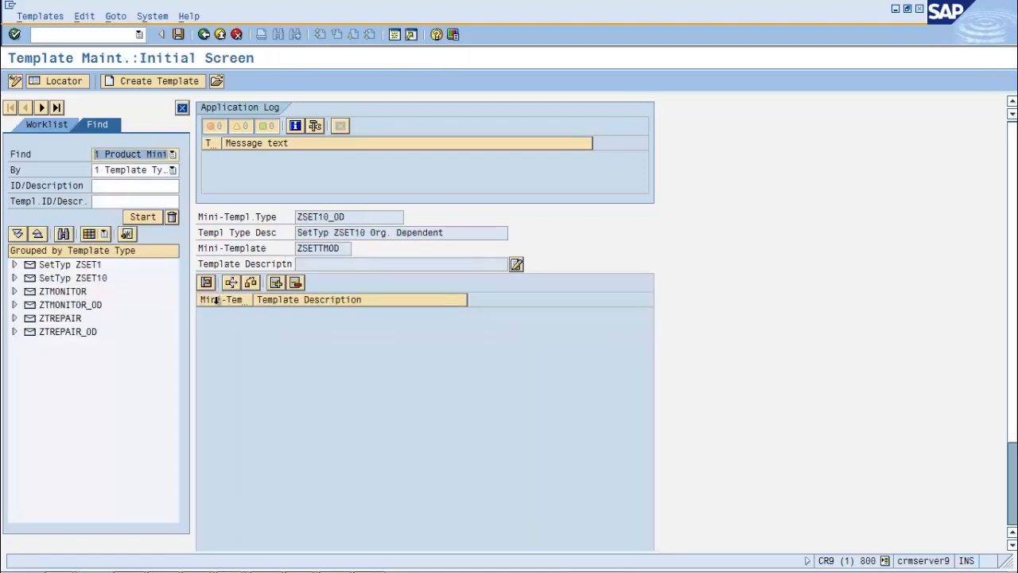
- Add mini-template ZSET10MT as a row of ZSETTMOD, save it and leave the template change distribution screen
left_click(294, 284)
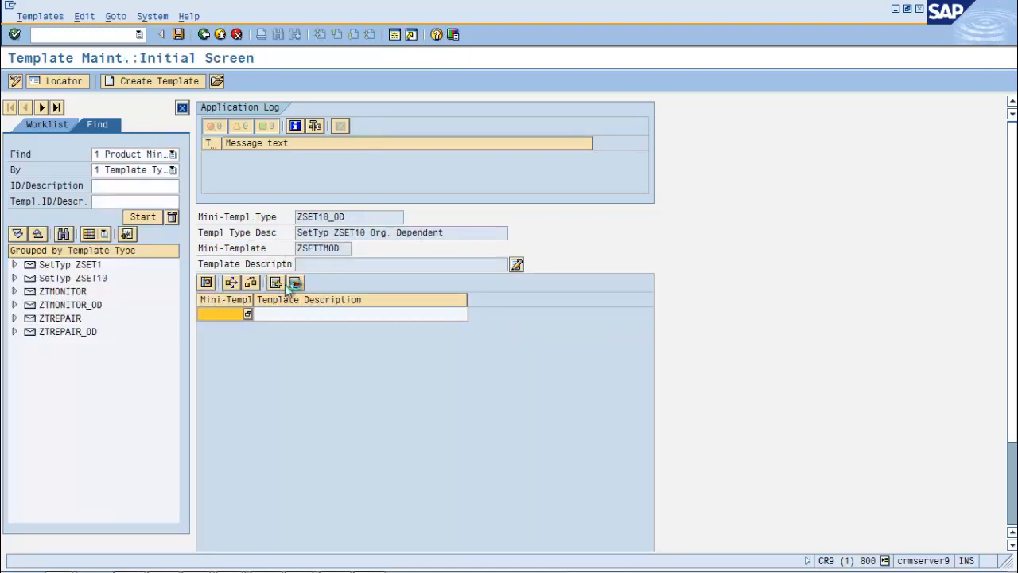
left_click(247, 313)
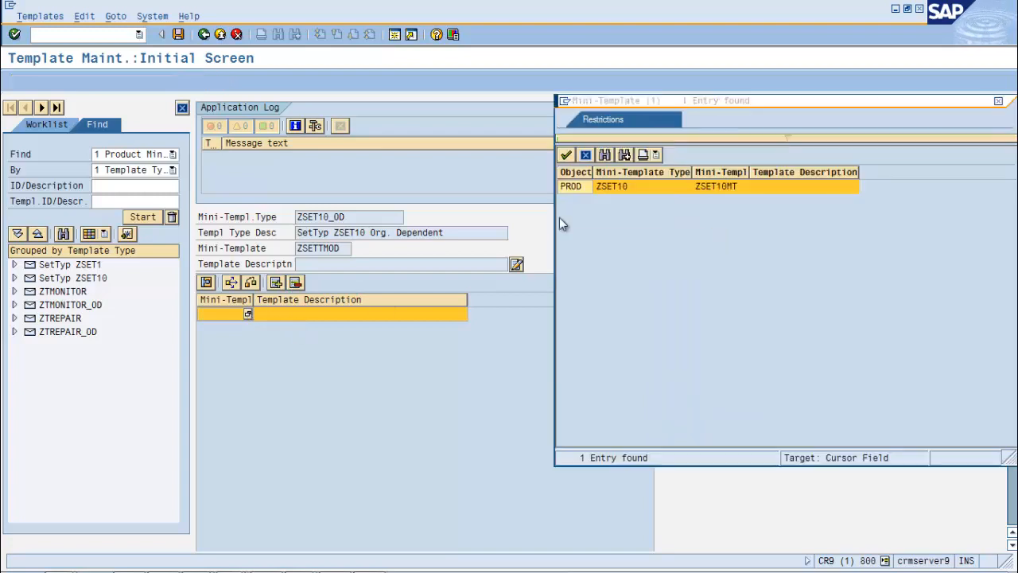
double_click(575, 188)
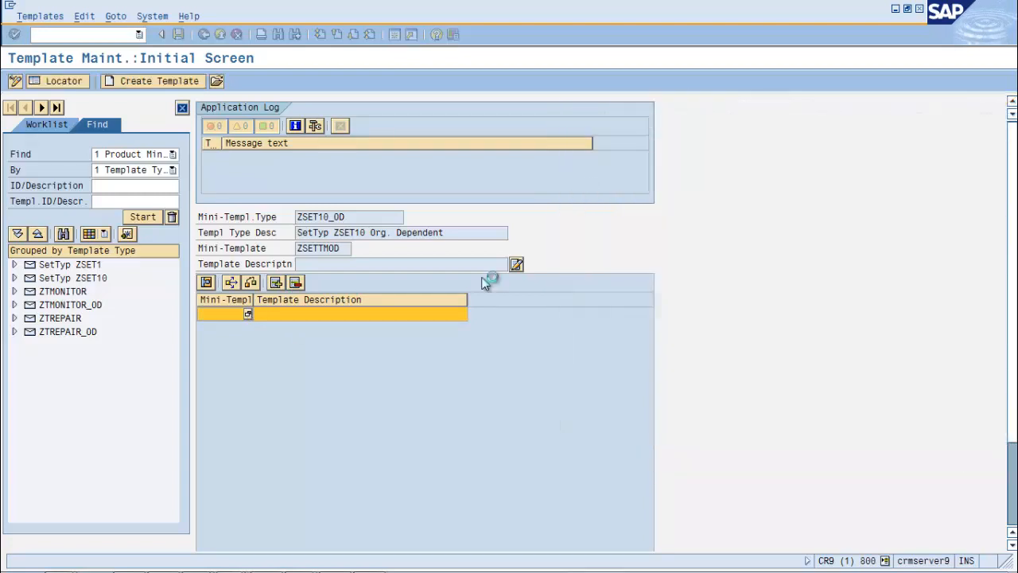
left_click(291, 316)
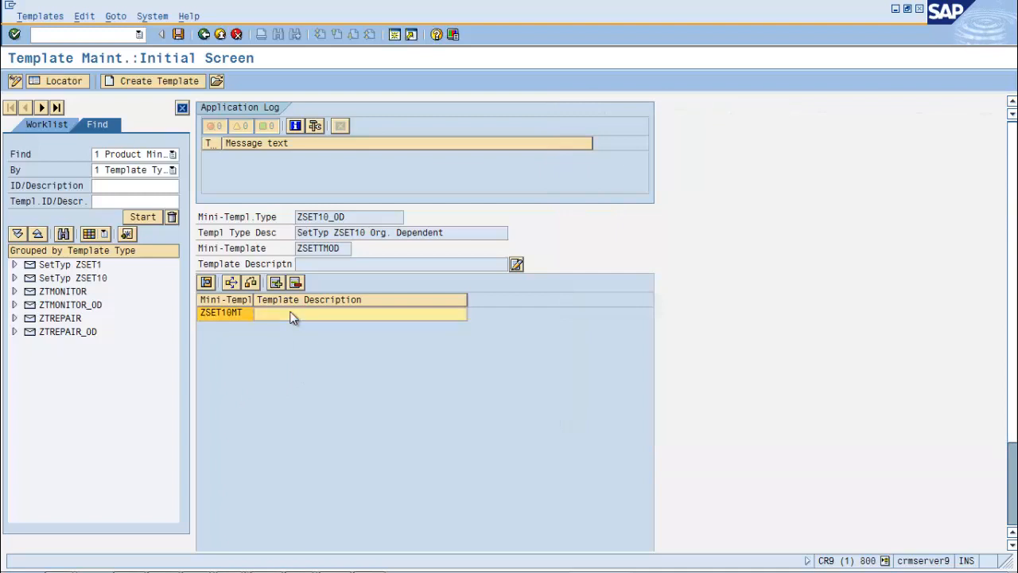
left_click(182, 37)
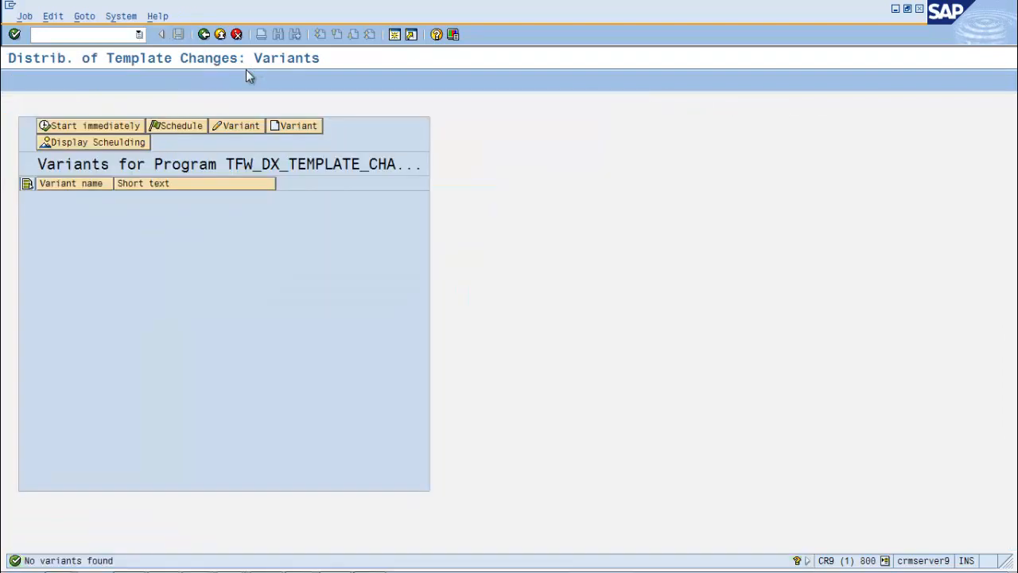
left_click(203, 34)
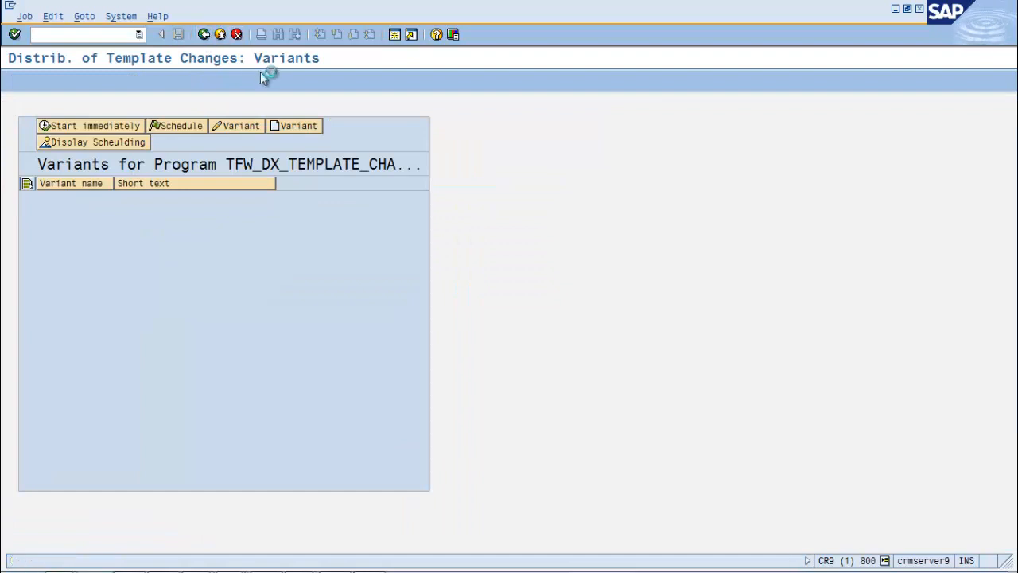
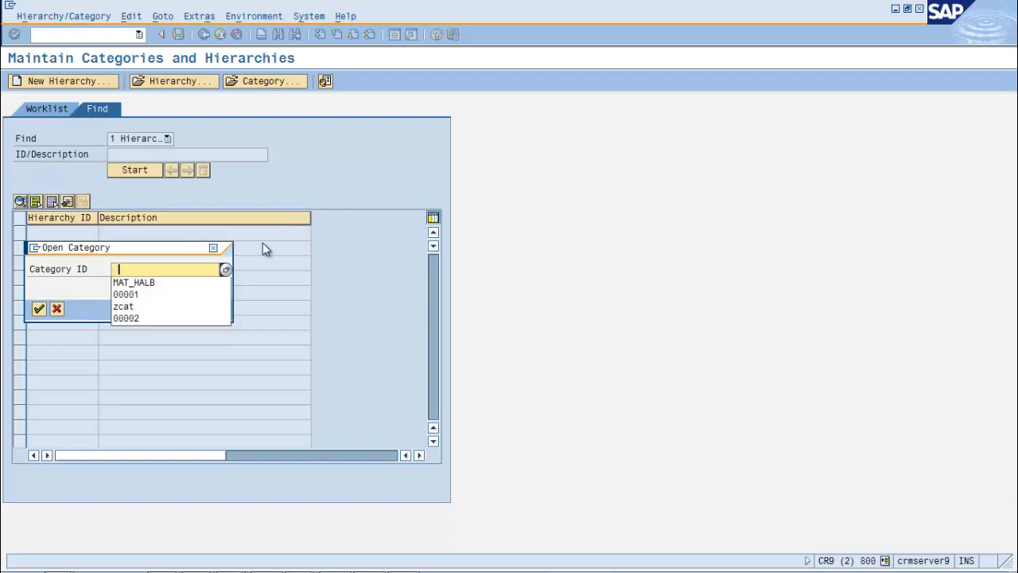
- Open category MAT_HALB in category and hierarchy maintenance
key("Down")
key("Return")
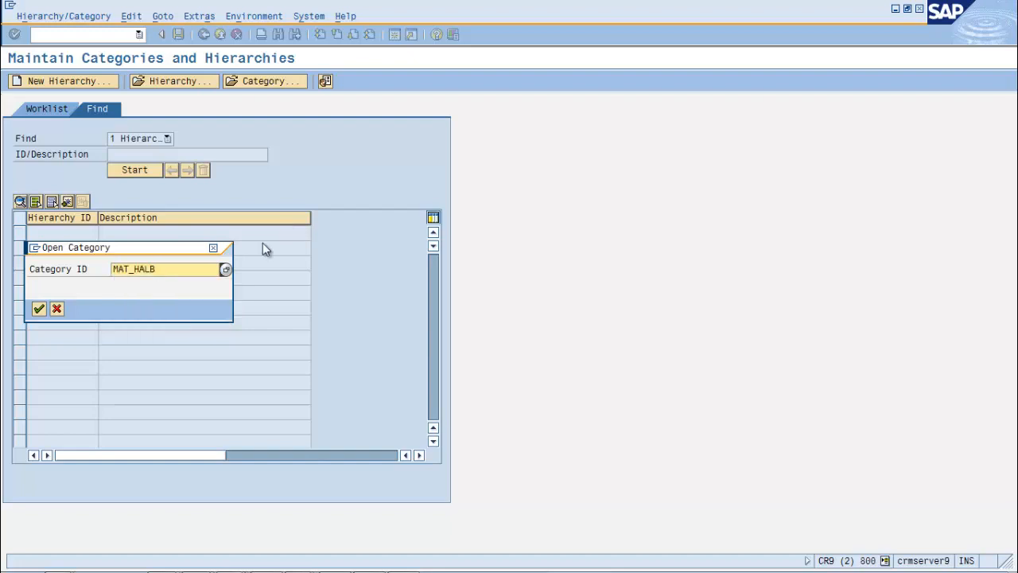
key("Return")
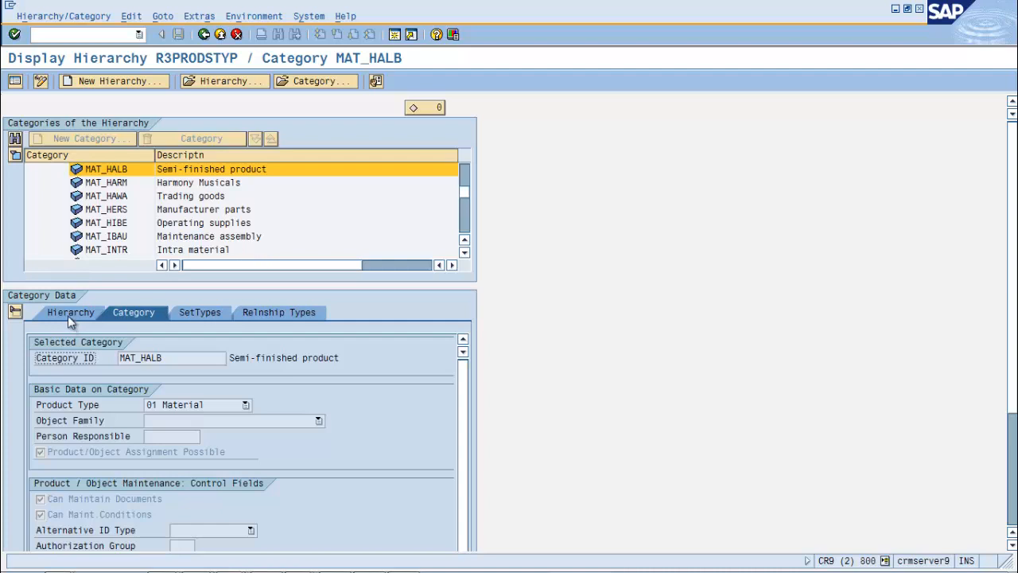
- Review the hierarchy data and the basic category data and maintenance control fields of category MAT_HALB
left_click(68, 315)
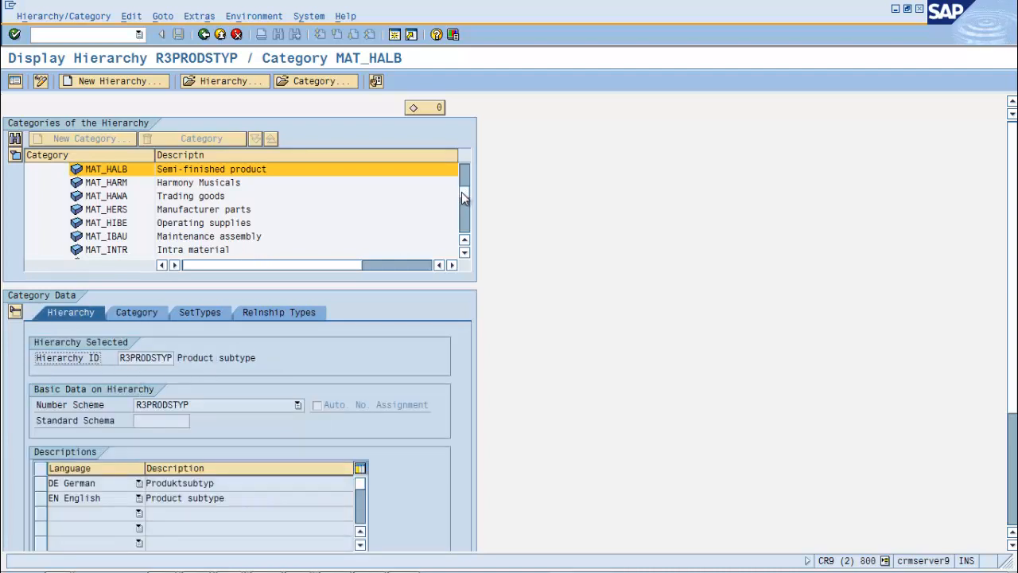
mouse_move(461, 192)
left_mouse_down()
mouse_move(462, 170)
mouse_move(468, 209)
mouse_move(470, 199)
left_mouse_up()
left_click(138, 313)
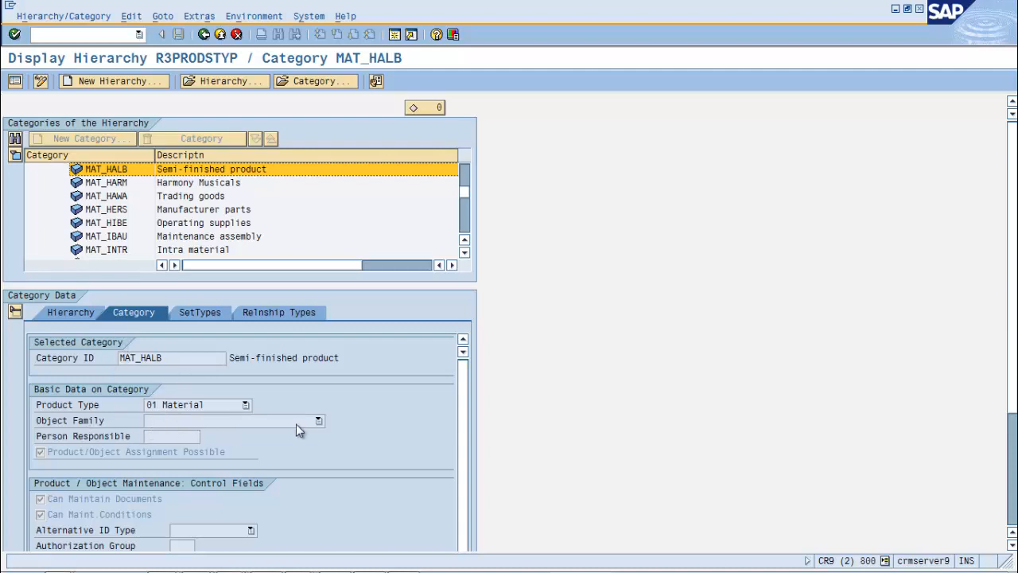
left_click_drag(458, 399, 458, 448)
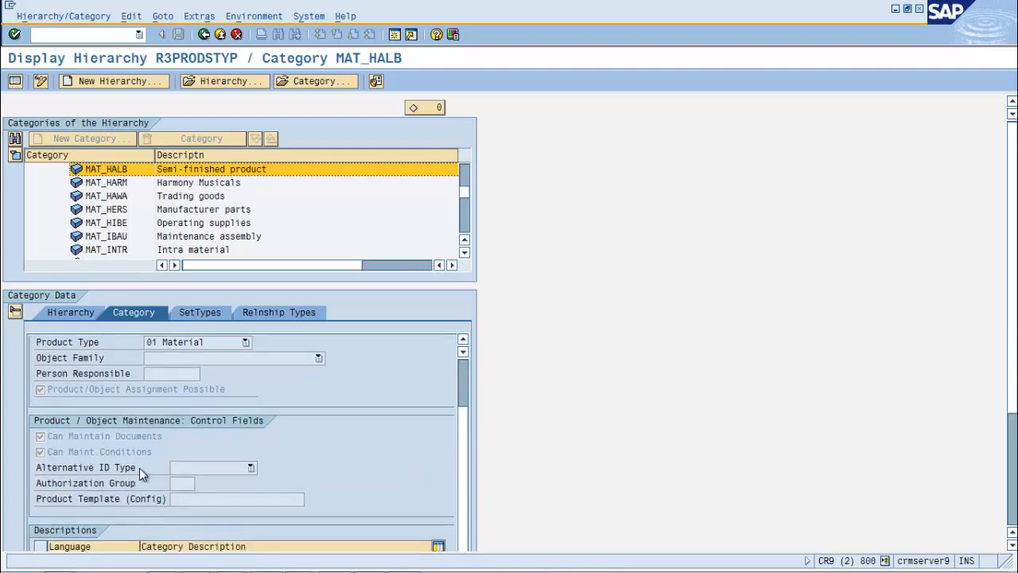
- Display the set types assigned to MAT_HALB and look up the possible view IDs for PRREF, closing the list without choosing one
left_click(190, 318)
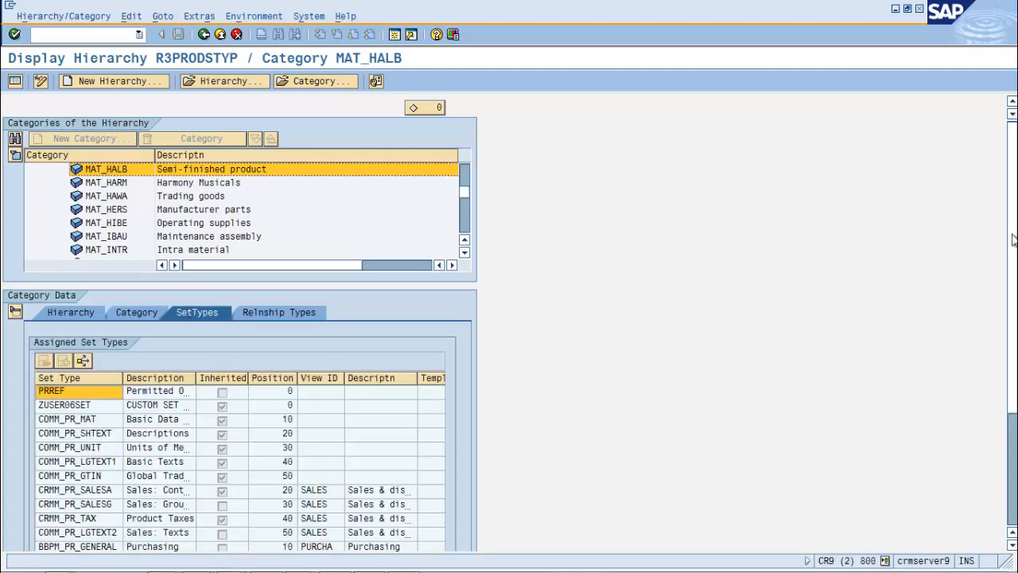
scroll(993, 291, "down", 5)
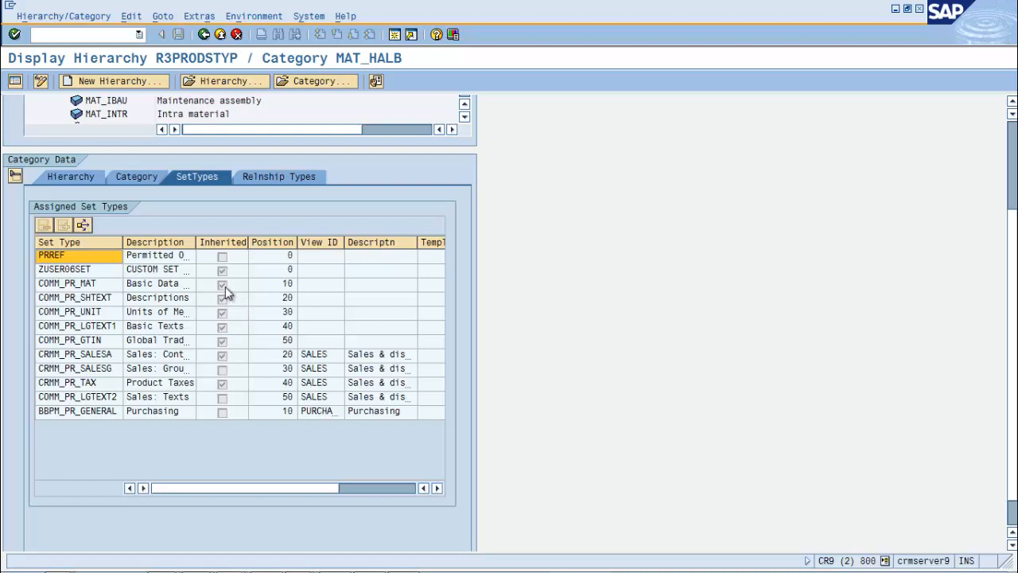
left_click(321, 258)
left_click(338, 258)
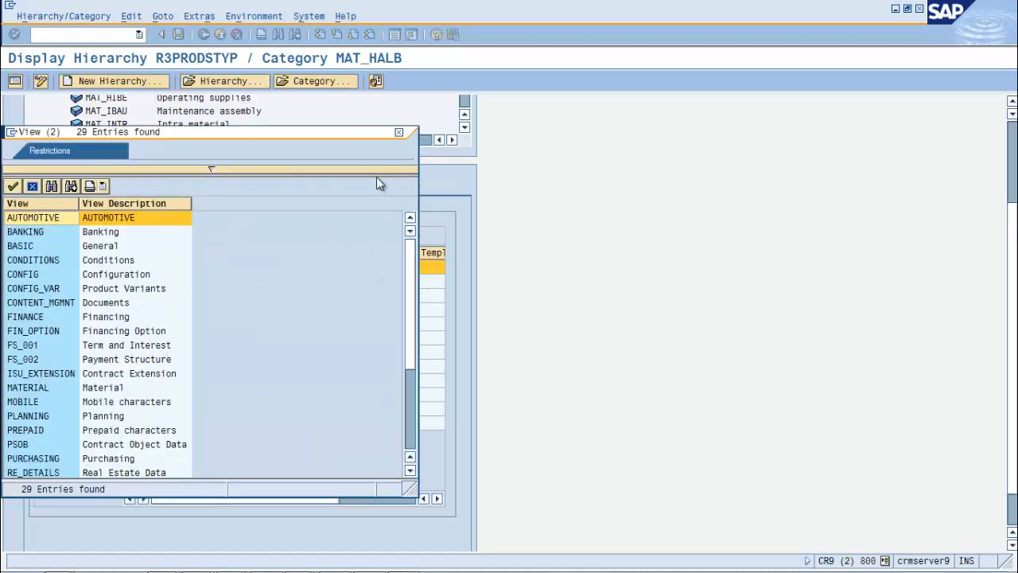
left_click(402, 134)
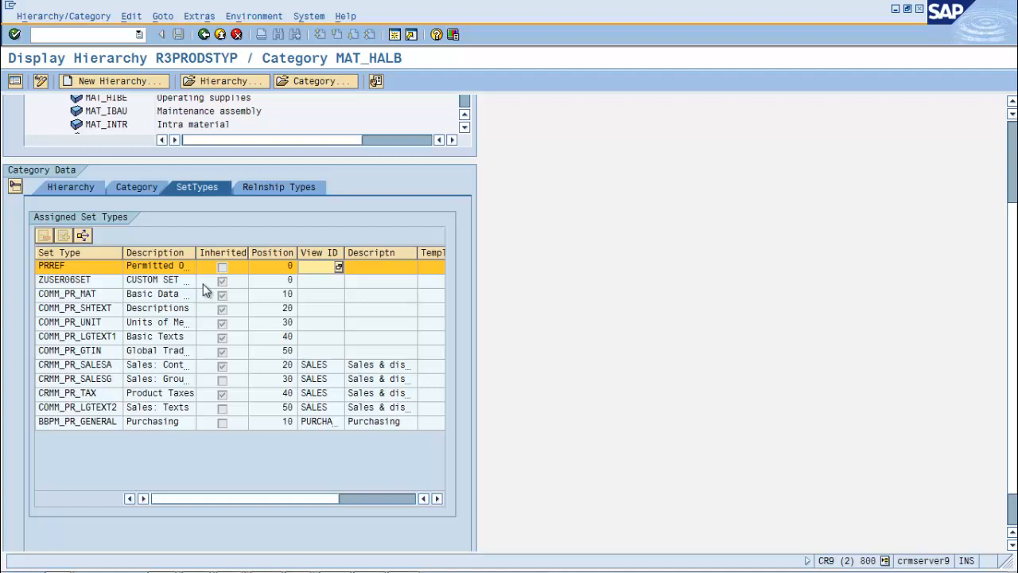
- Widen the description column of the assigned set types to read the full texts, and highlight custom set type ZUSER06SET
left_click(86, 298)
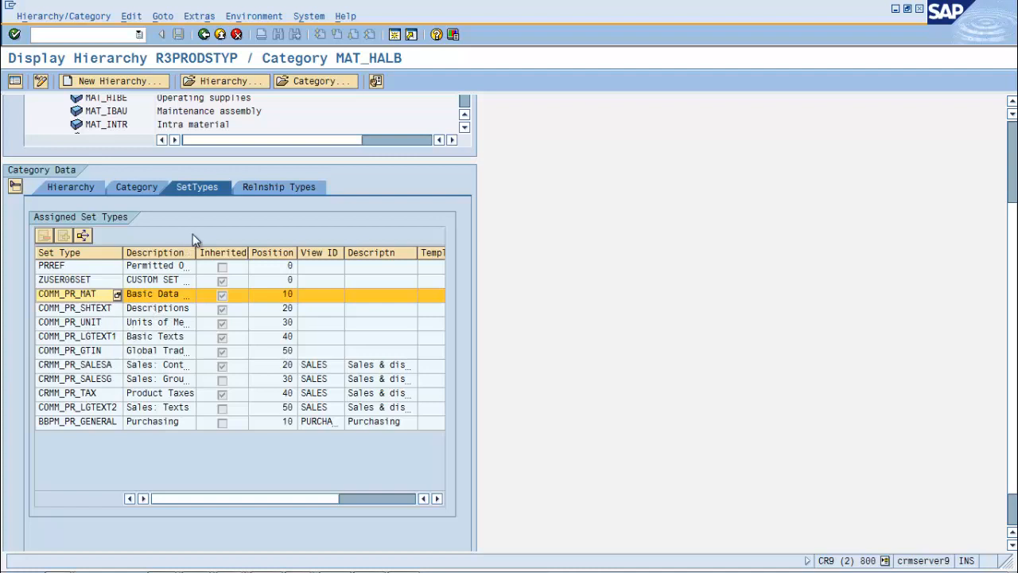
left_click_drag(195, 249, 326, 248)
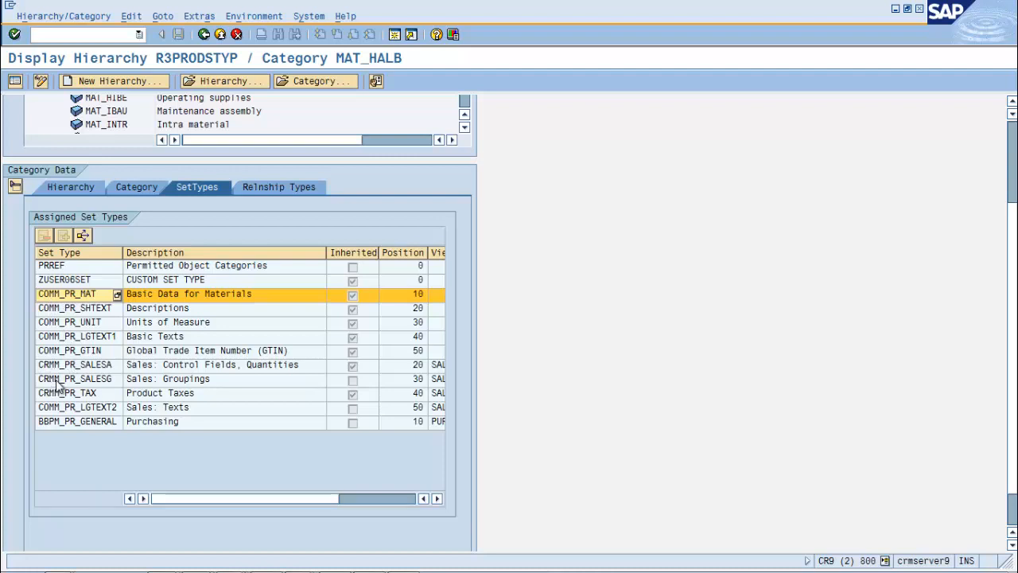
left_click(58, 282)
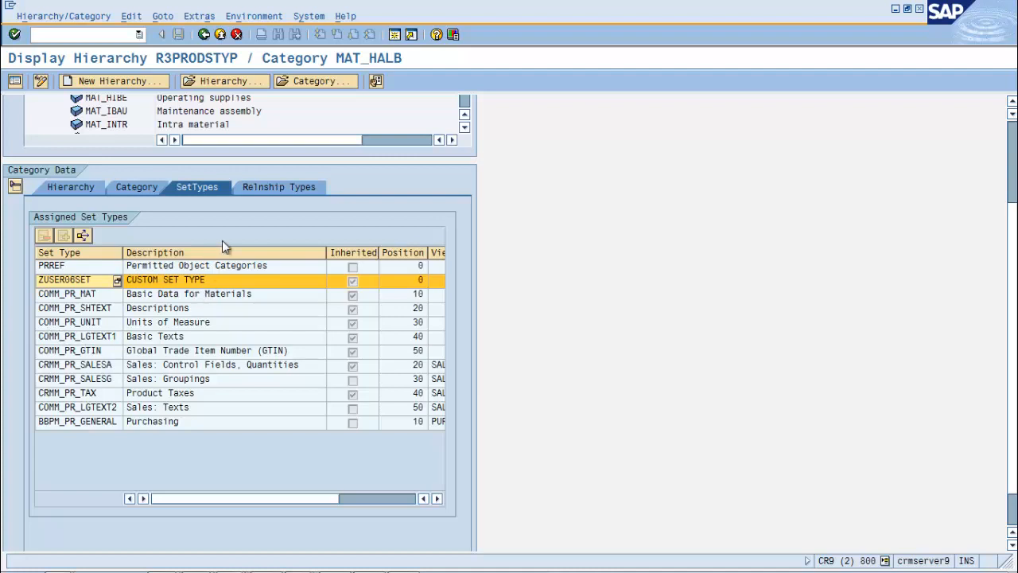
- Display the relationship types of MAT_HALB and view the available types without choosing one
left_click(273, 186)
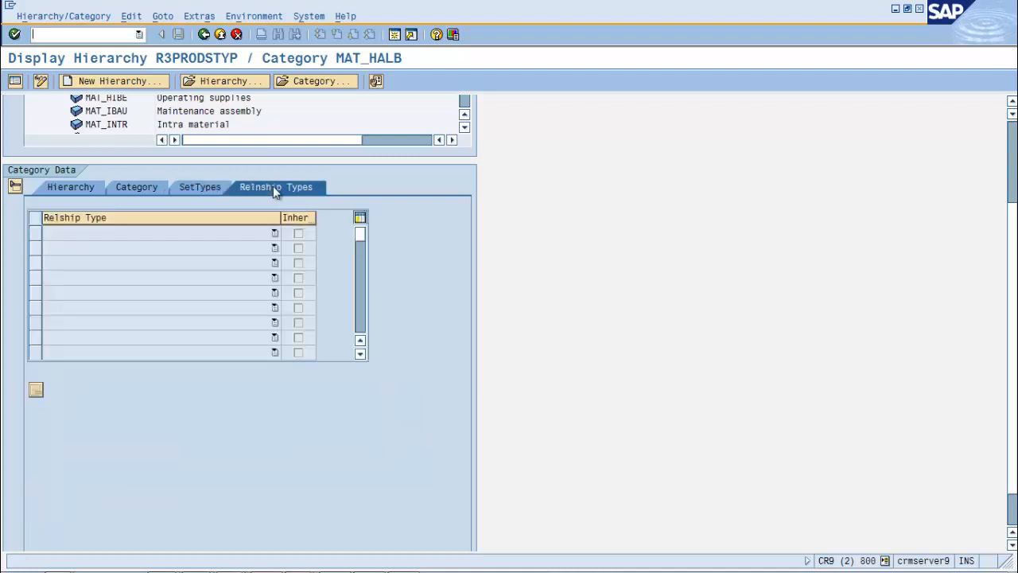
left_click(226, 233)
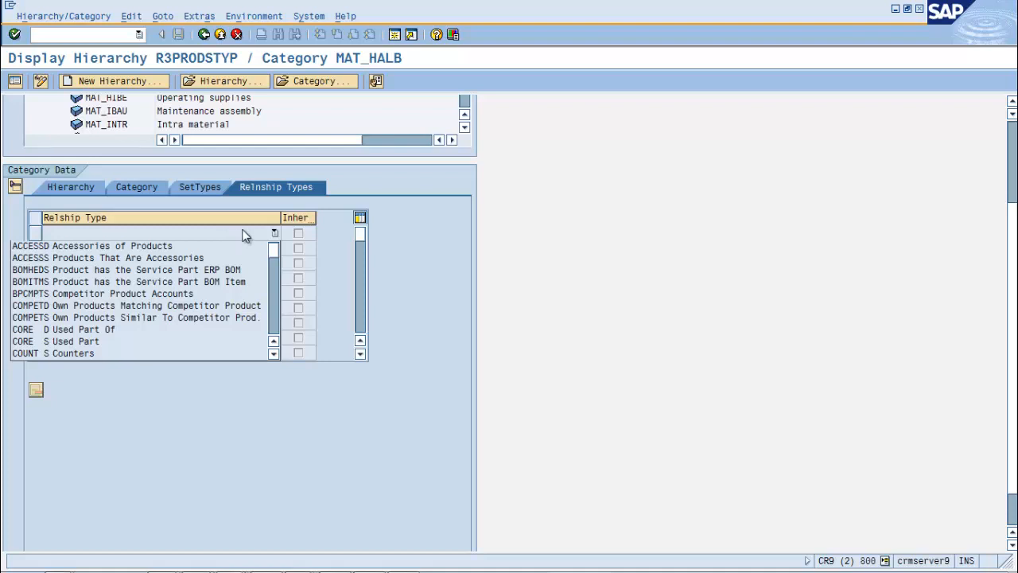
left_click(513, 181)
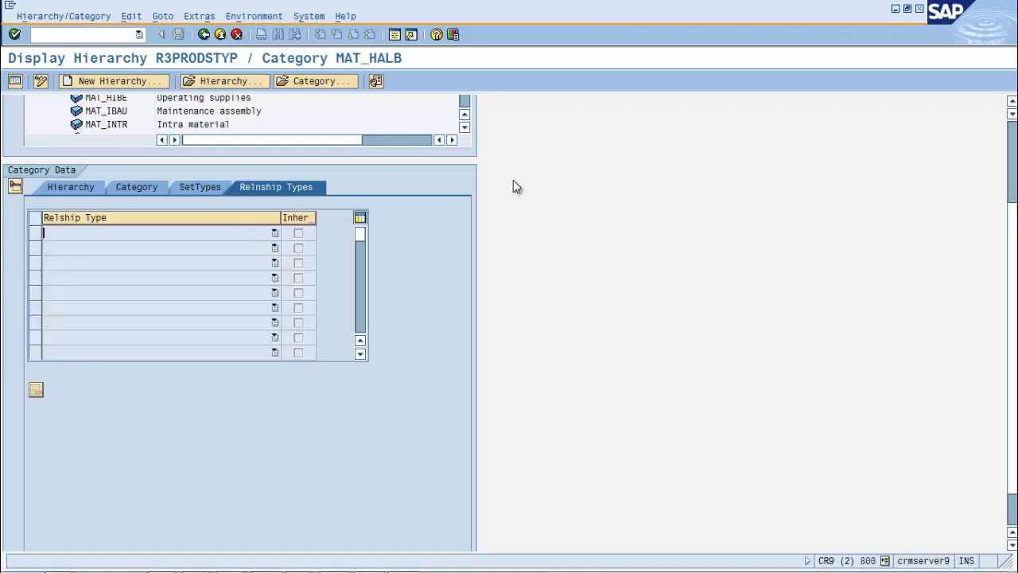
- Return to the assigned set types and examine their template columns, selecting the template cell of COMM_PR_SHTEXT
left_click(210, 186)
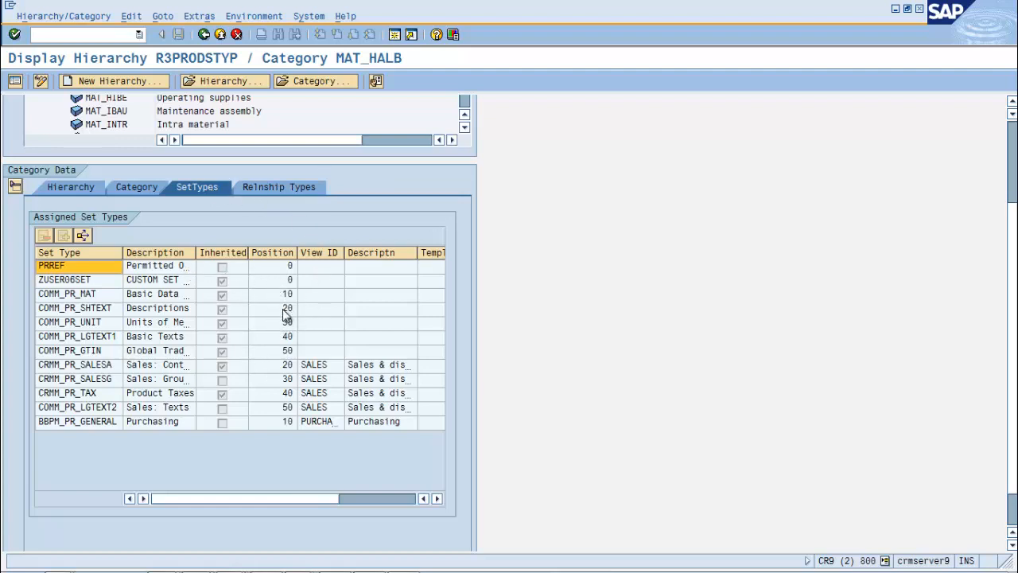
left_click(437, 498)
left_click(438, 499)
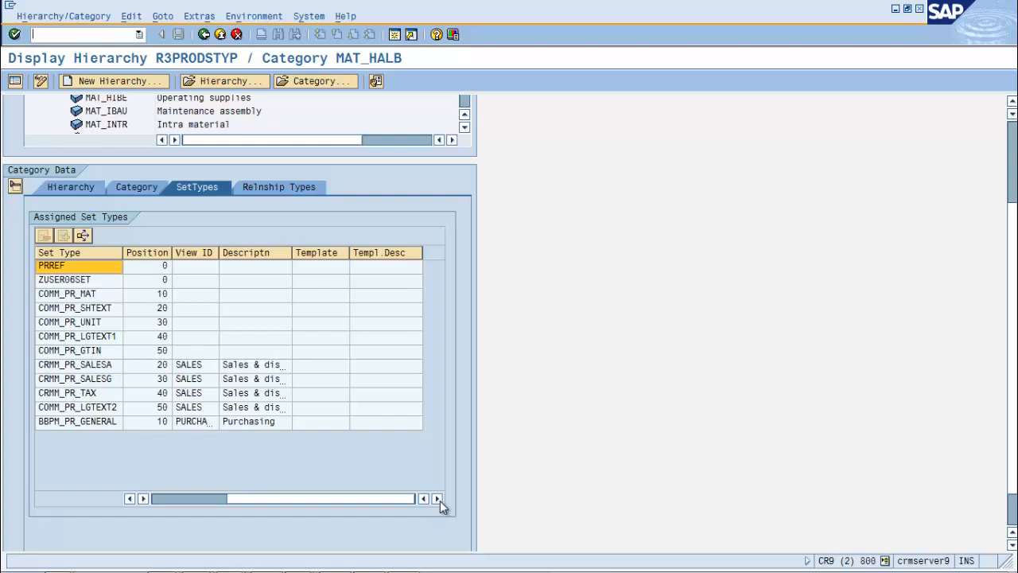
left_click(316, 314)
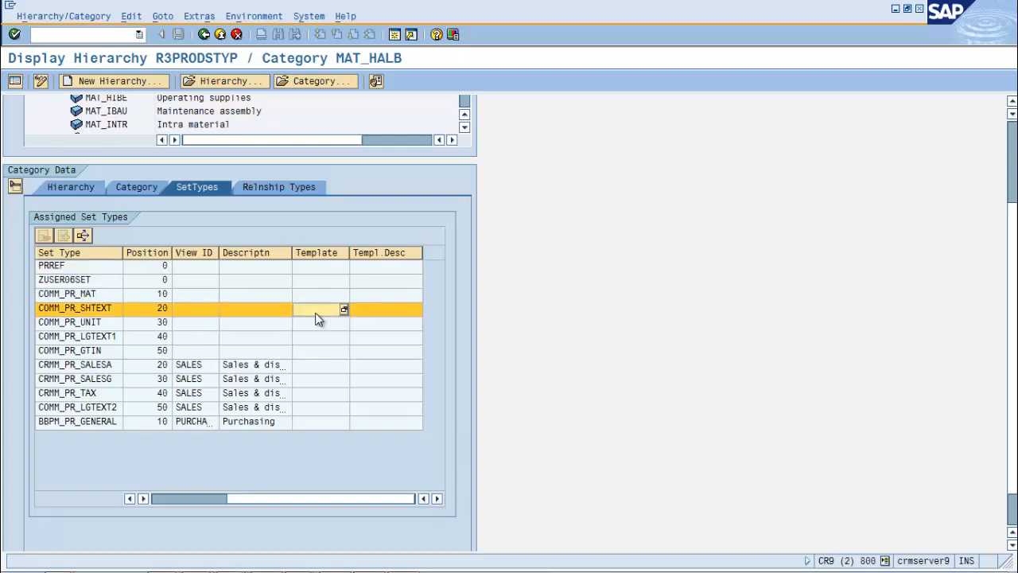